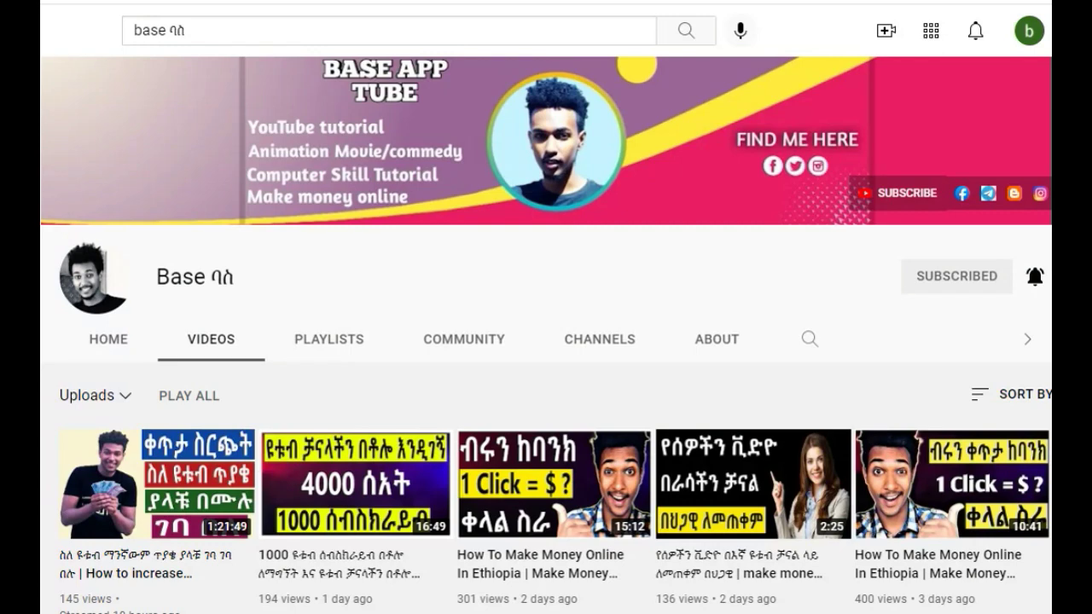
Upload #shorts.mp4 from the tiktok folder through YouTube Studio and clear the video's prefilled title.
click(1028, 35)
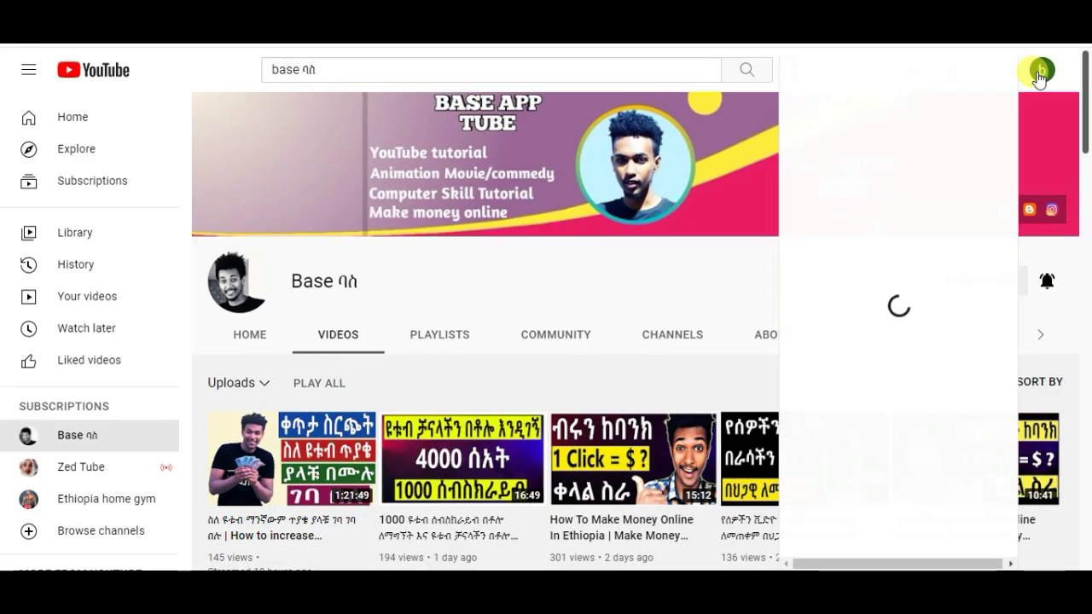
click(841, 206)
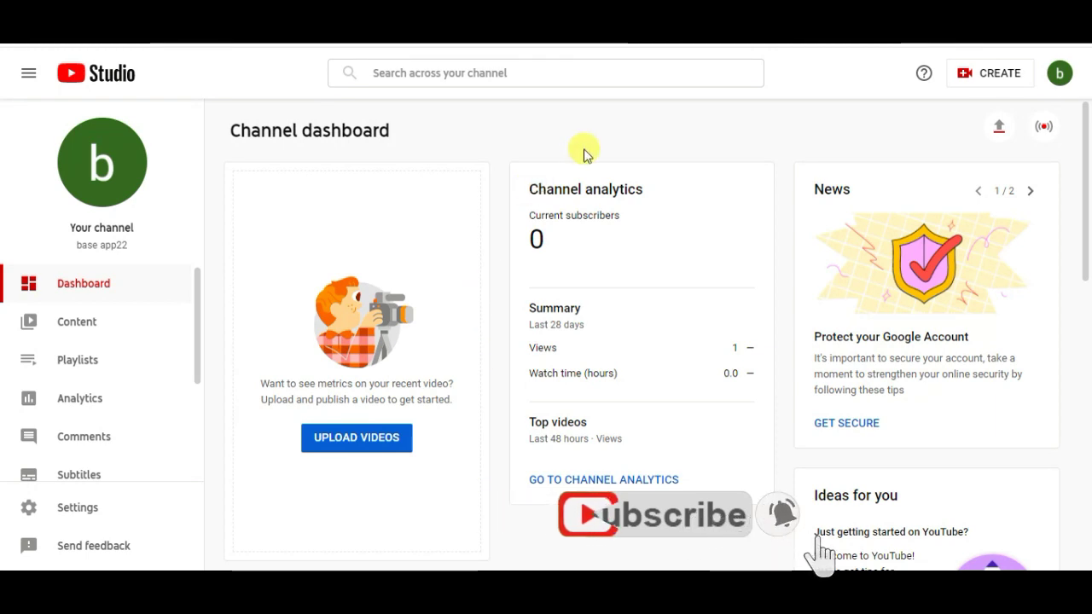
click(979, 78)
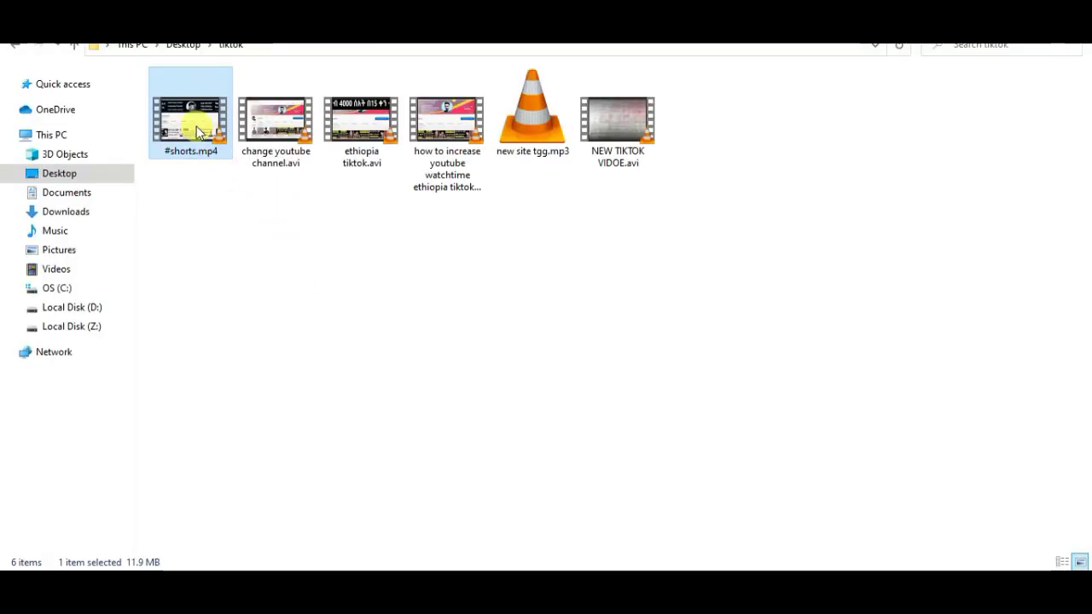
drag(196, 128, 494, 270)
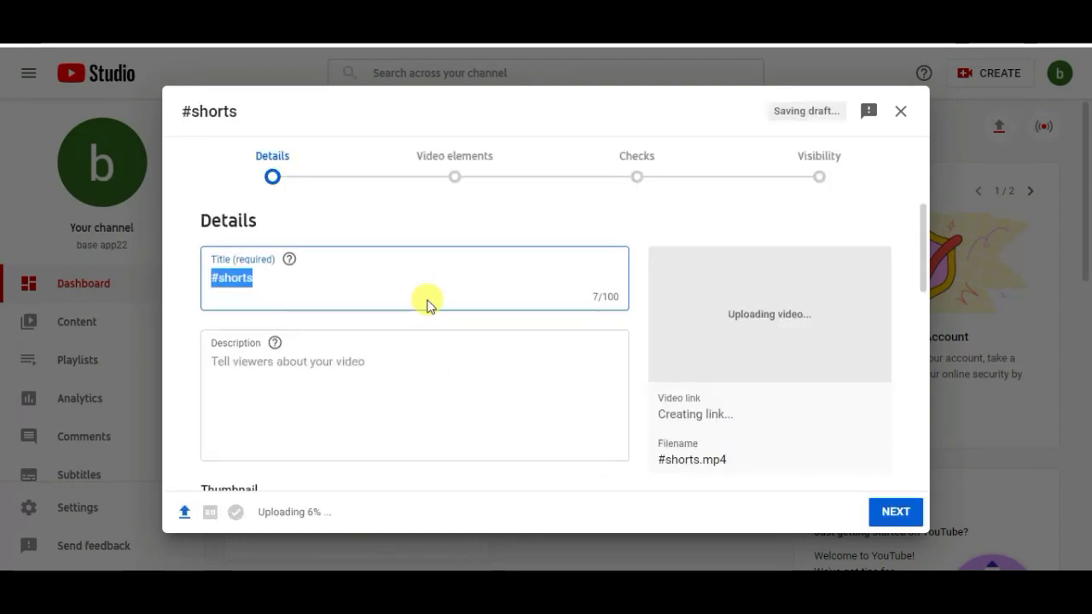
key(BackSpace)
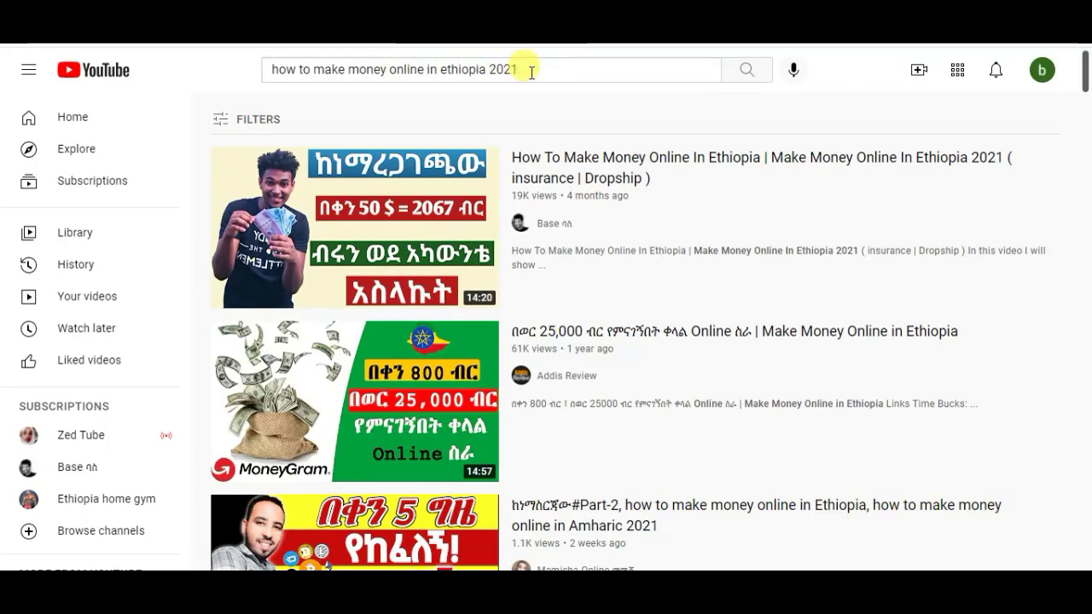
Enter "how to make money online in ethiopia 2021" in the YouTube search and copy the phrase into the uploaded video's title.
click(530, 72)
drag(485, 69, 259, 75)
key(ctrl+c)
key(BackSpace)
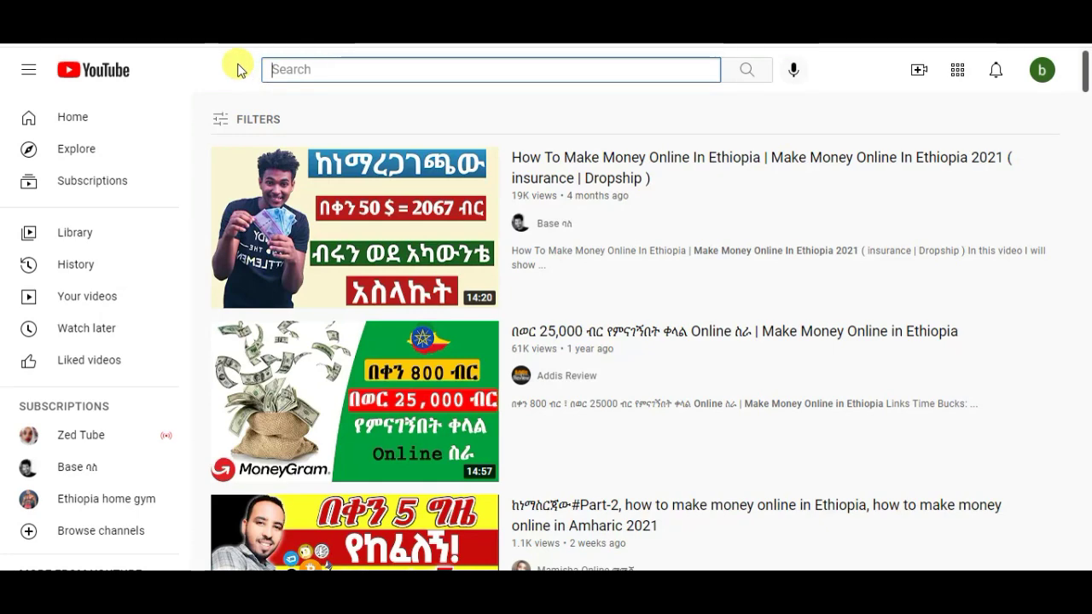
text(how t)
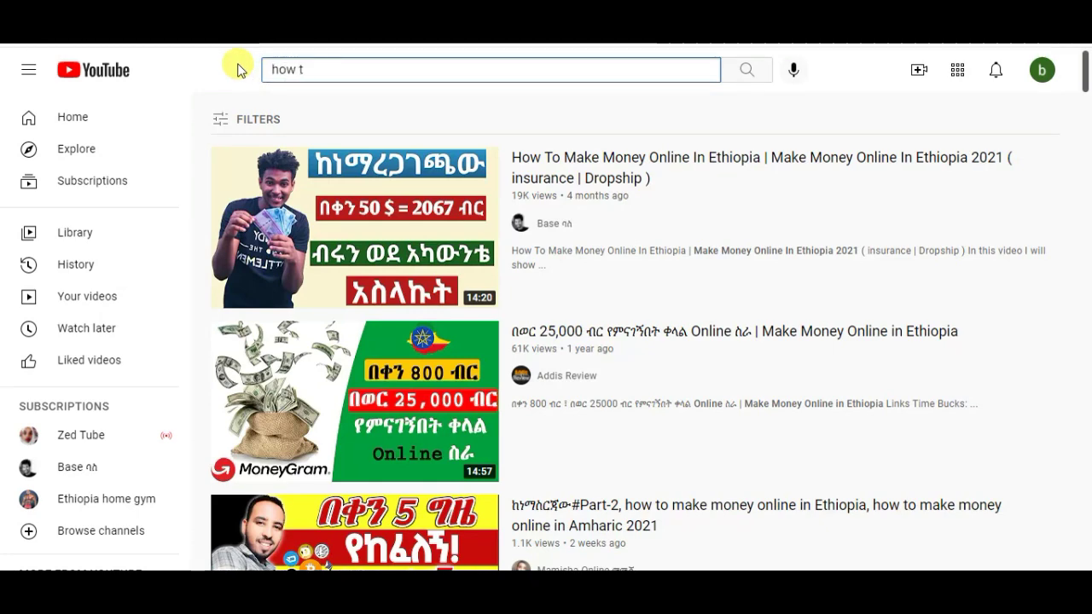
text(o make)
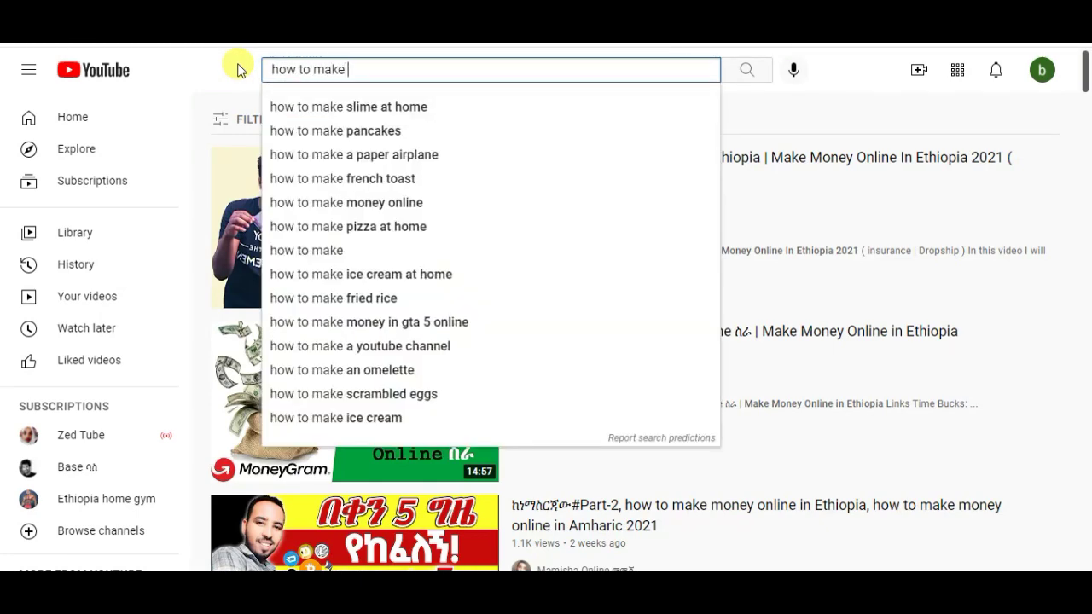
text( money)
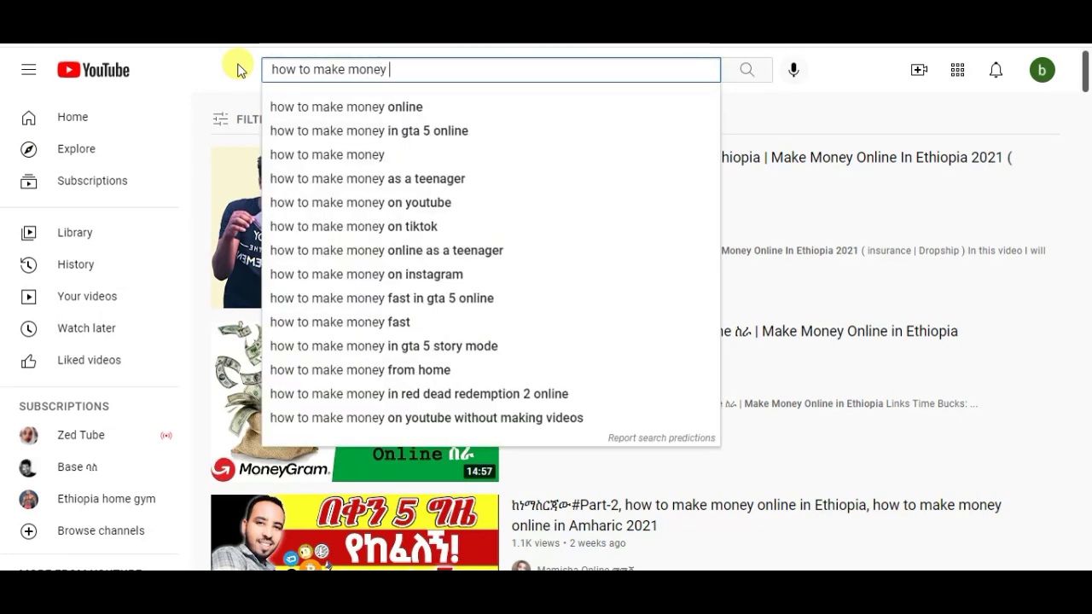
text( onlin)
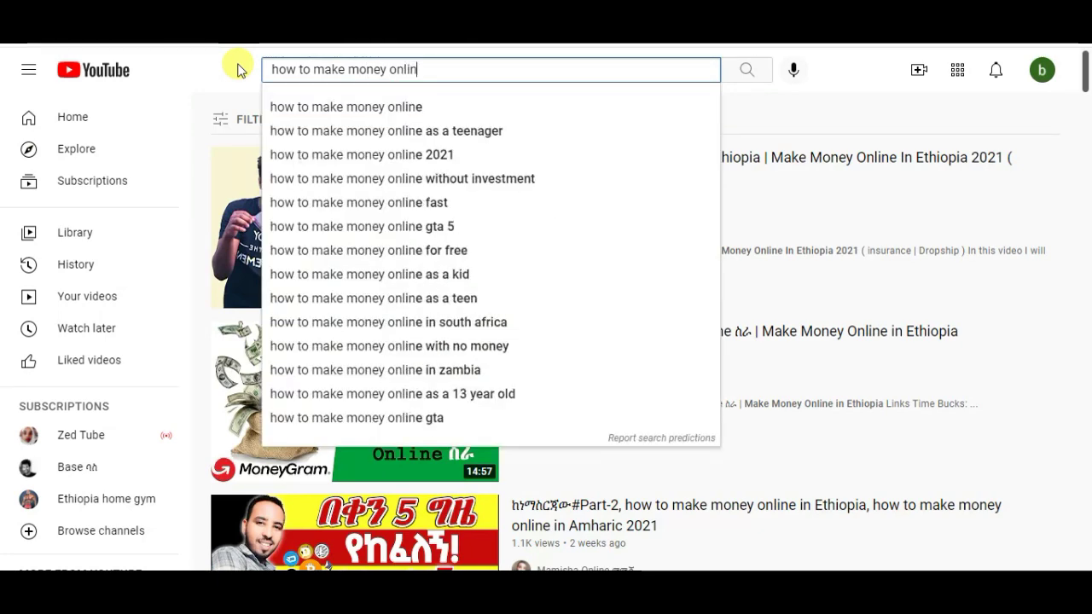
text(e in et)
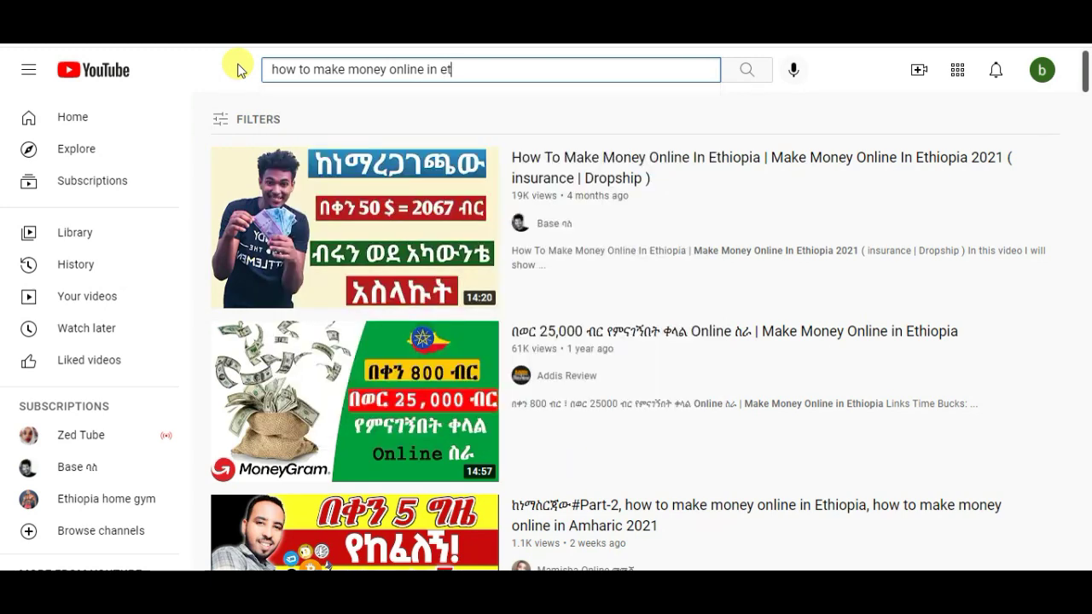
text(hiopia)
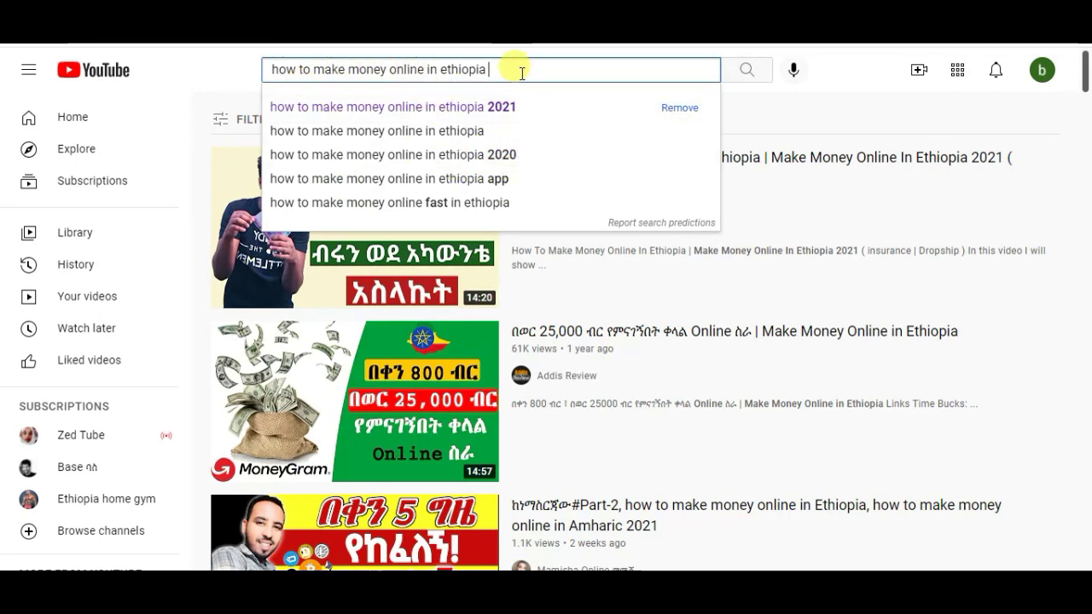
text(2021)
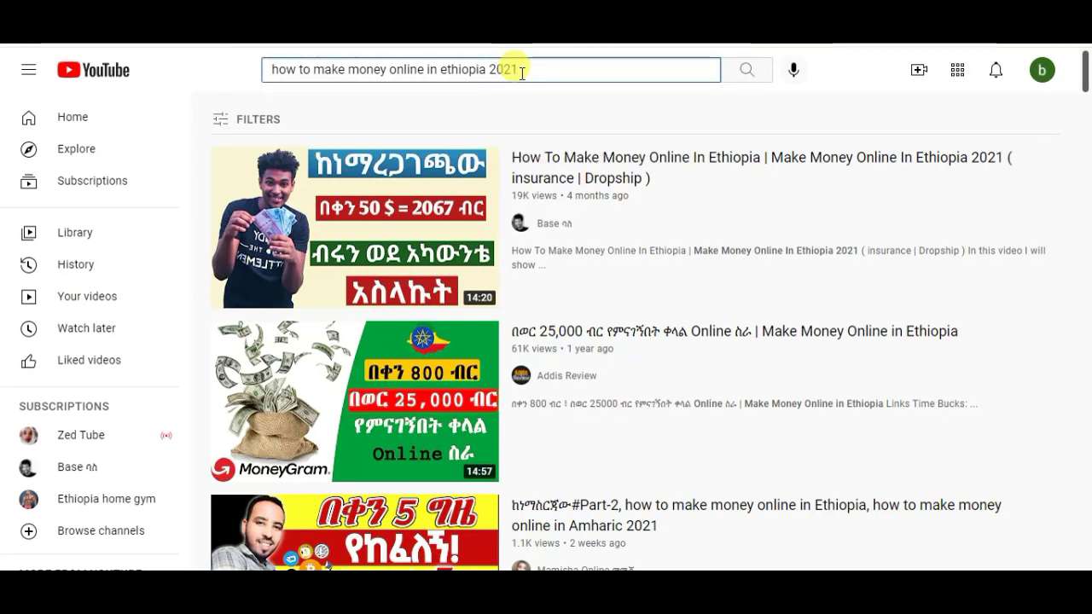
key(ctrl+a)
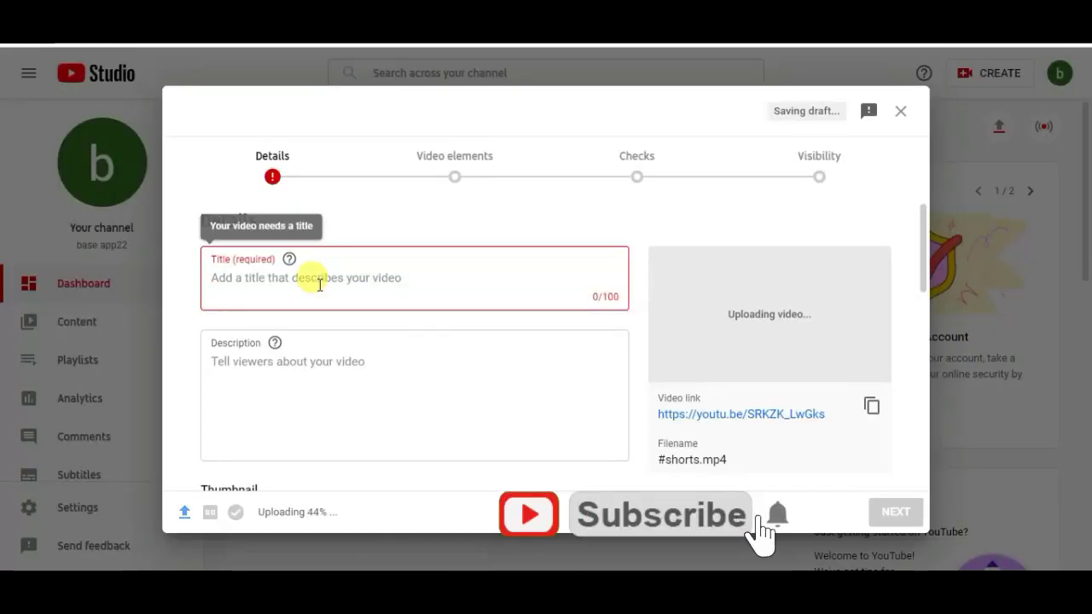
key(ctrl+v)
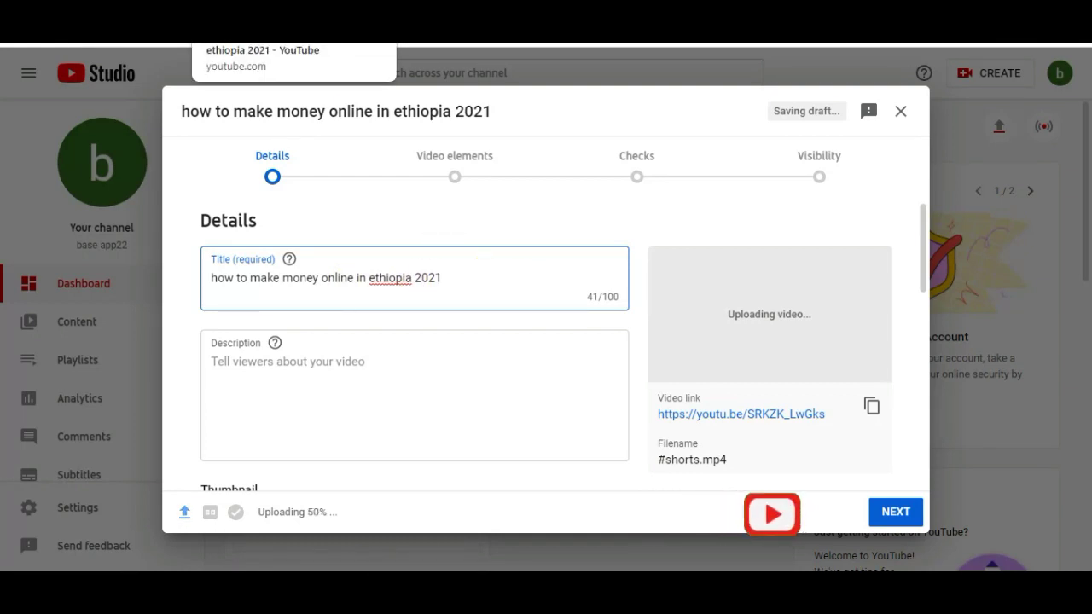
Return to the YouTube search and replace the phrase with "make money online in ethiopia" to get related suggestions.
click(243, 34)
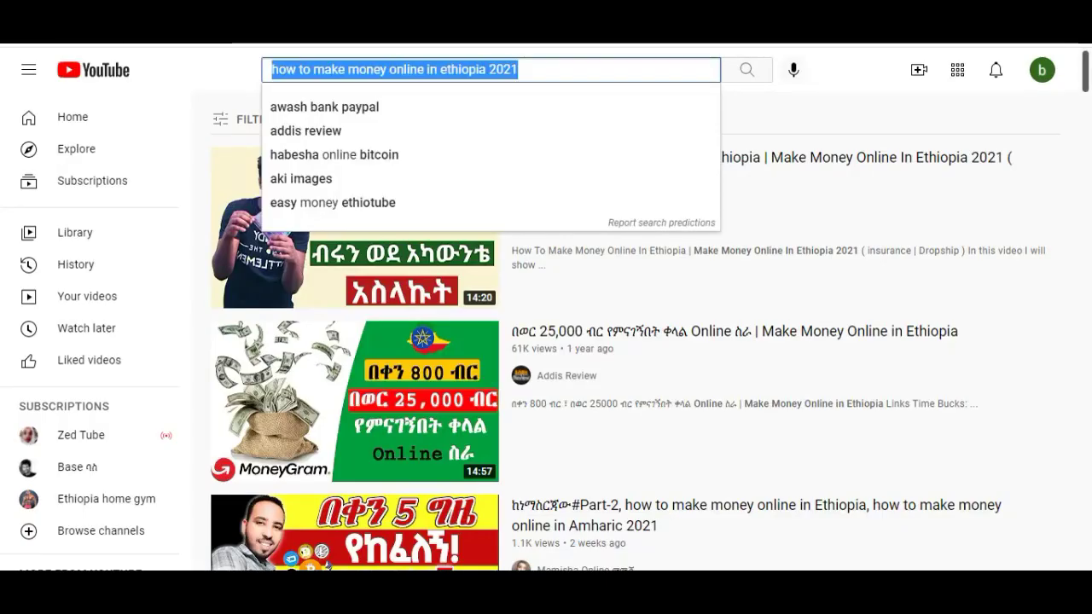
click(243, 75)
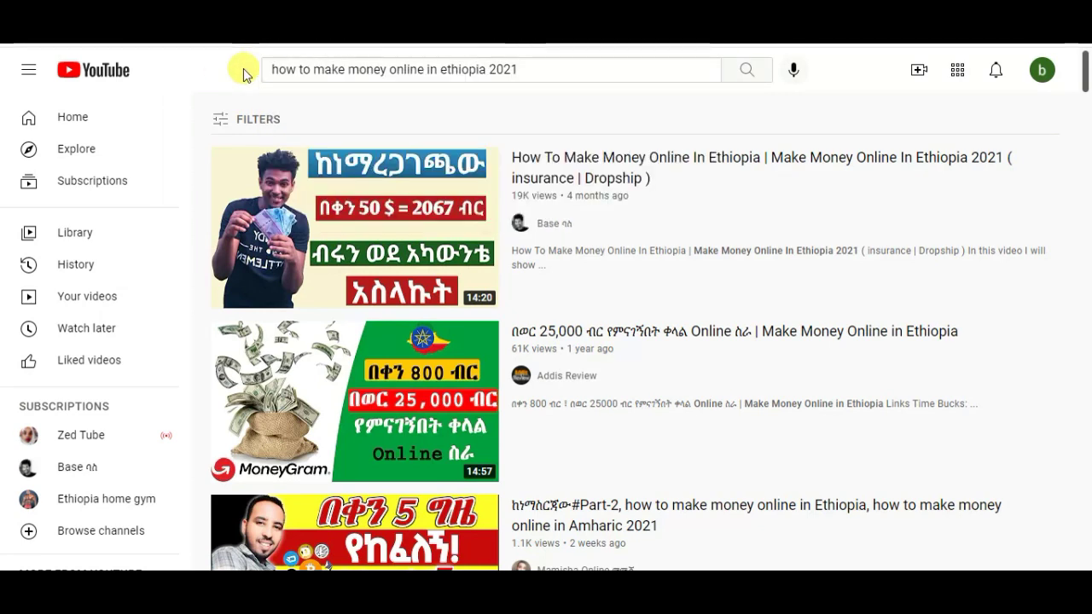
click(534, 72)
key(ctrl+a)
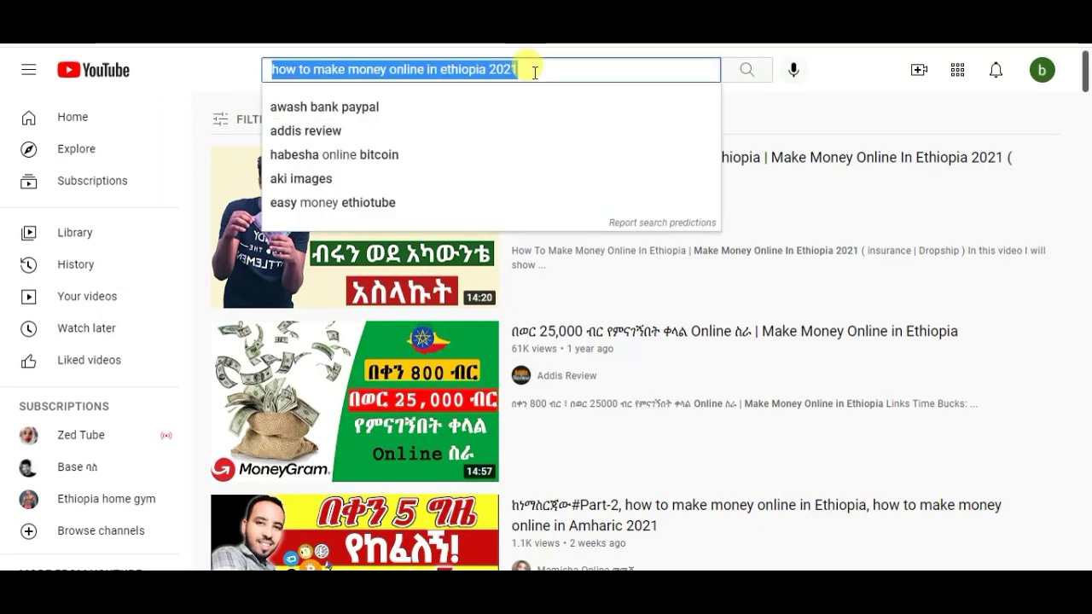
text(make )
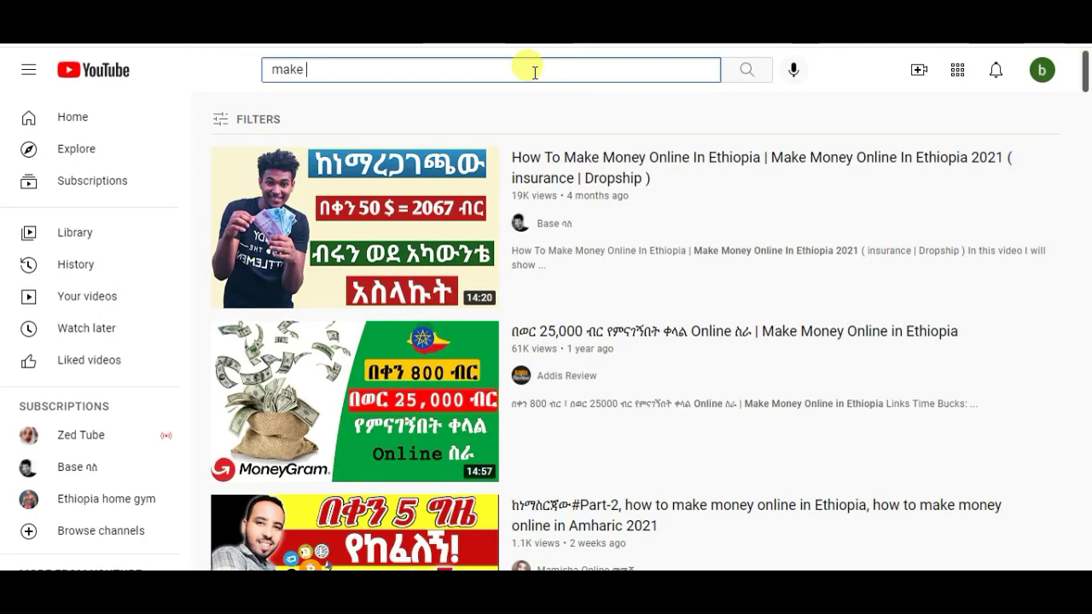
text(mone)
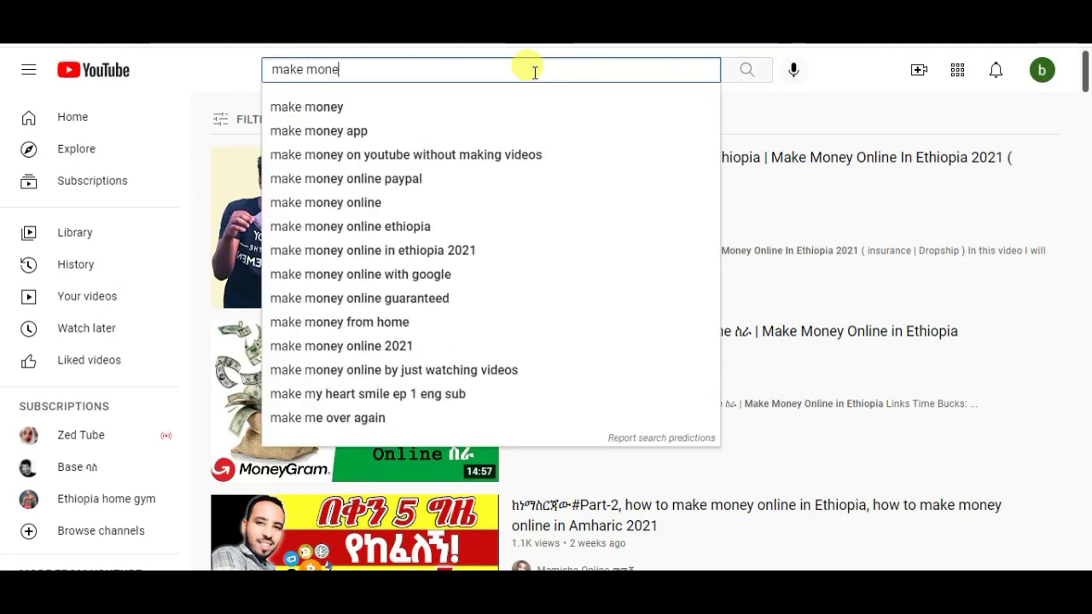
text(y online )
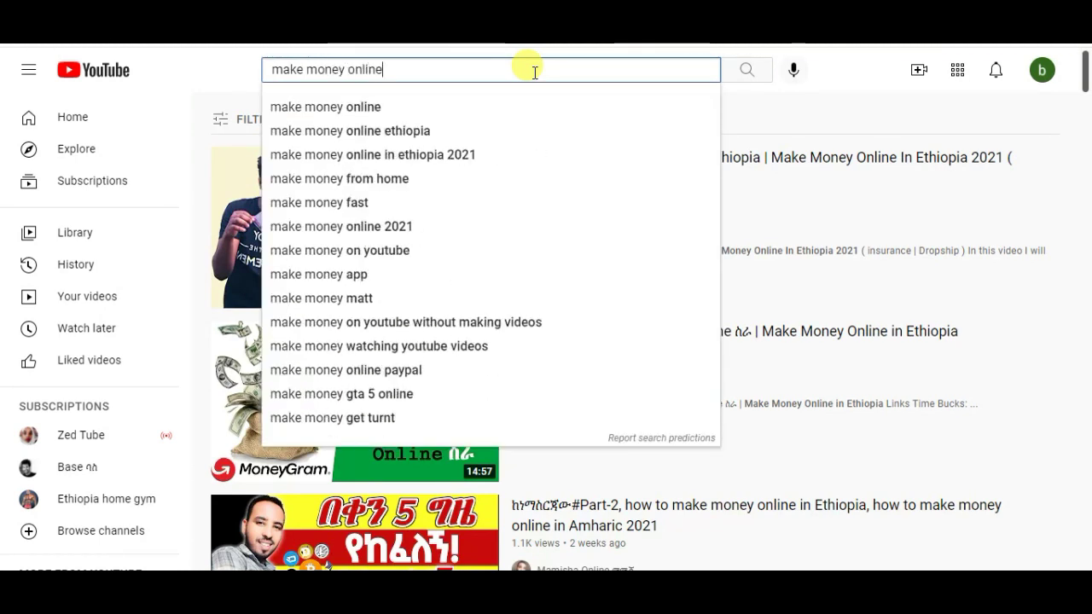
text(in et)
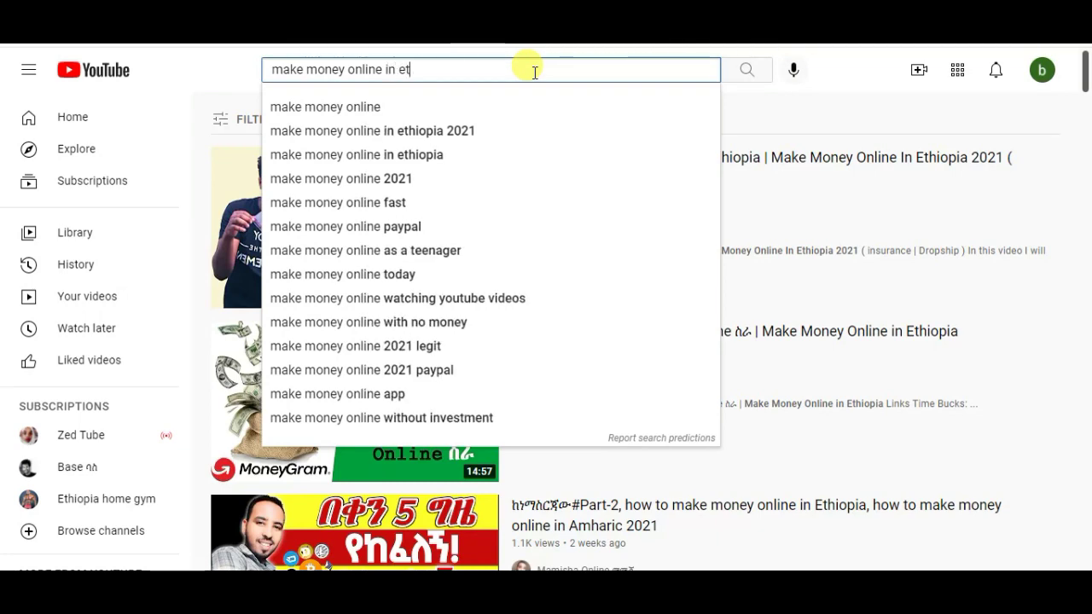
text(hiopia)
key(Return)
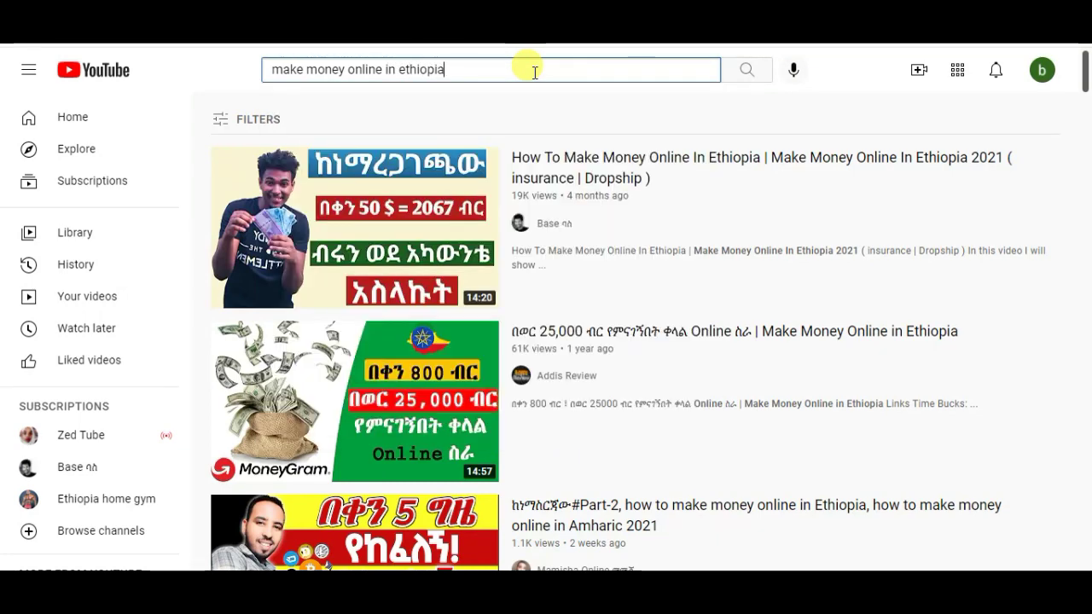
click(478, 70)
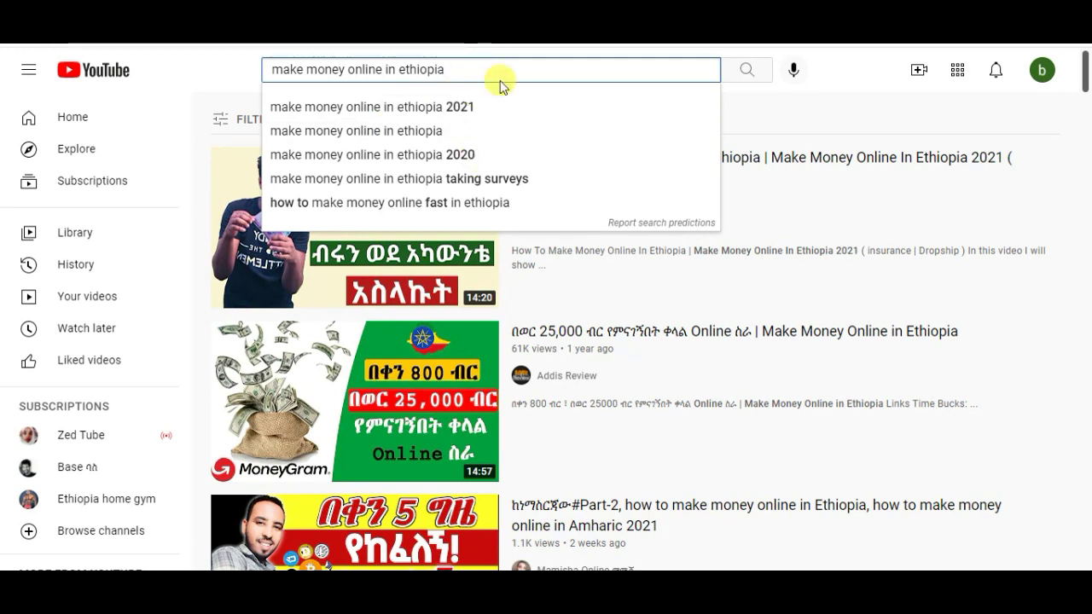
Open the search predictions report and copy the prediction "make money online in ethiopia 2021".
click(638, 227)
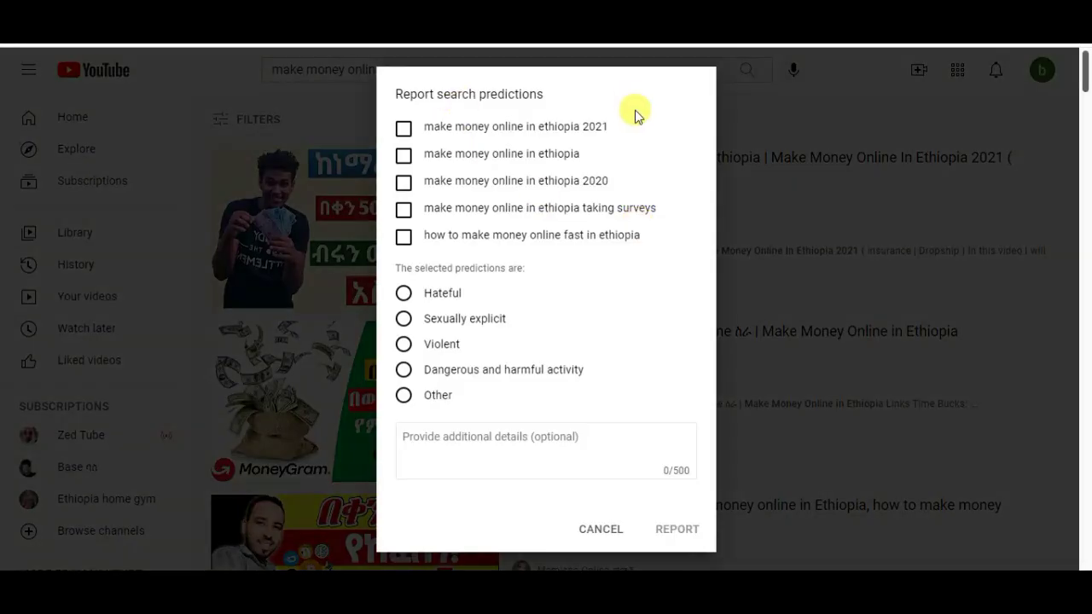
drag(629, 128, 419, 124)
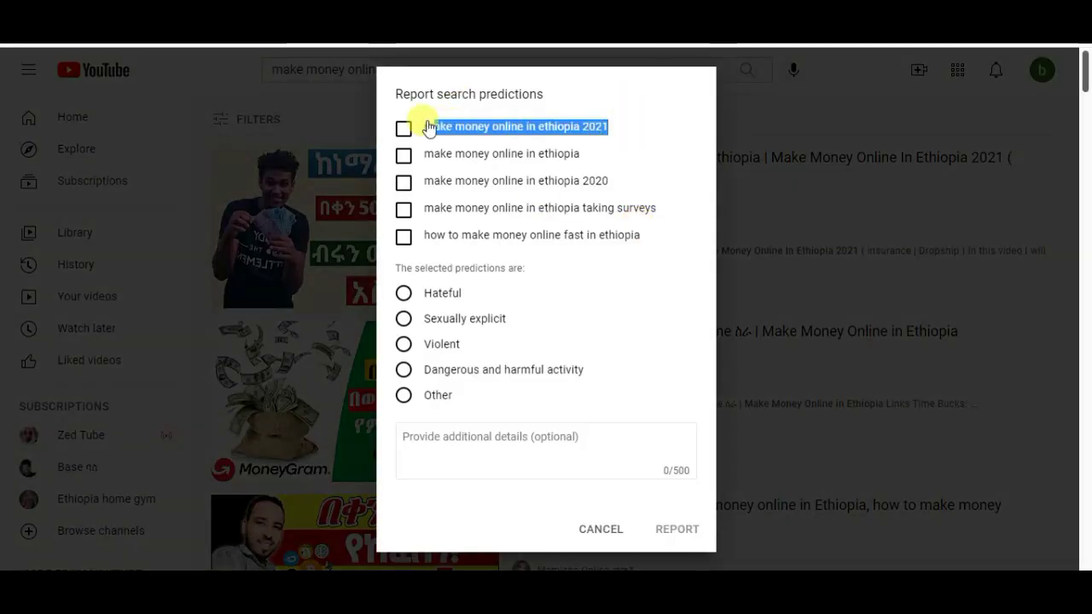
right_click(435, 128)
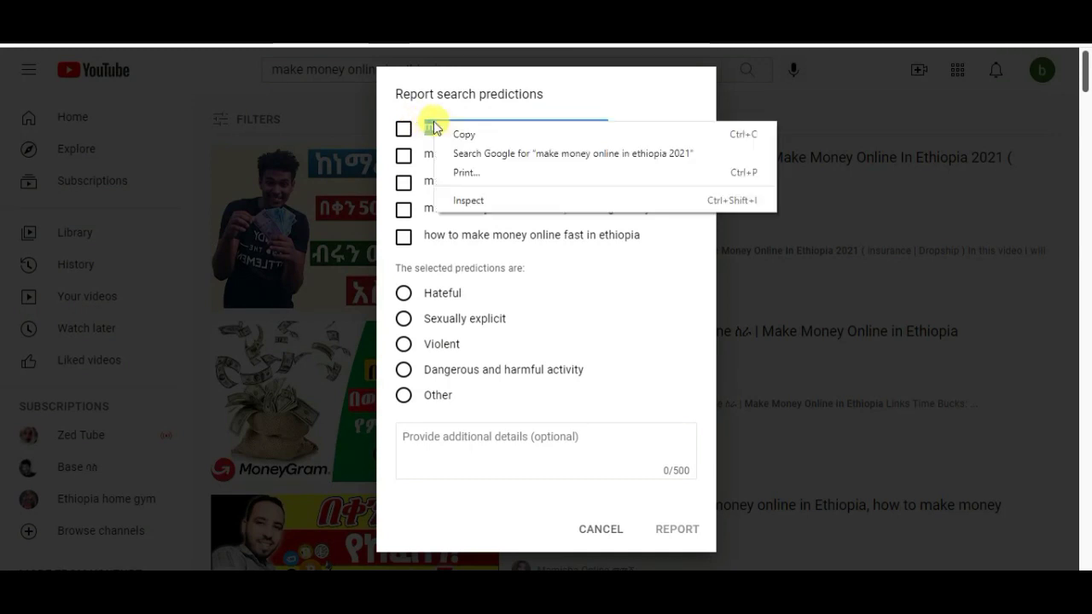
click(452, 135)
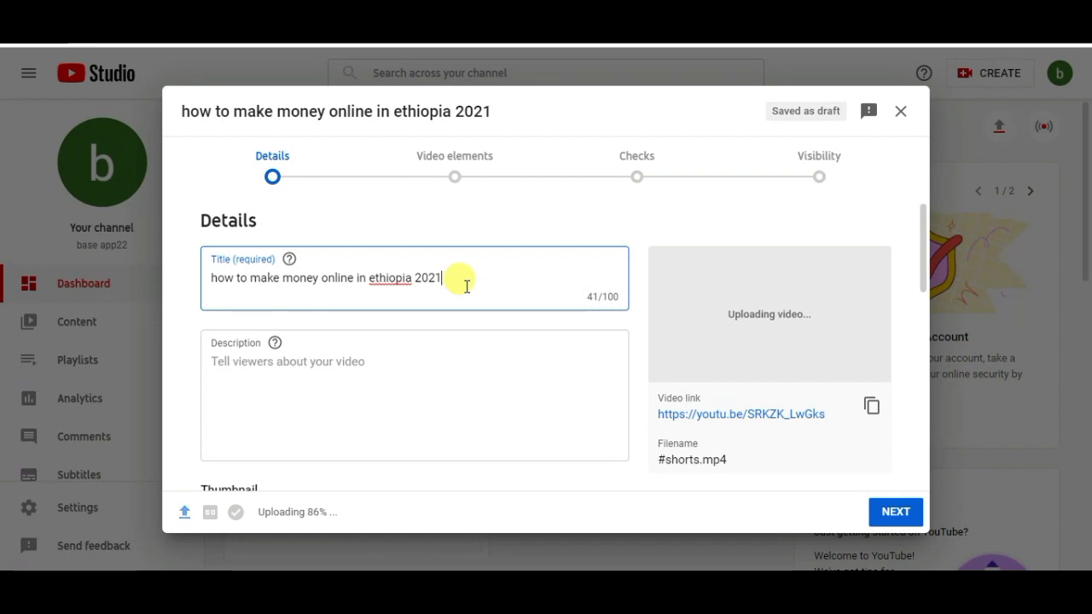
Append "| make money online in ethiopia 2021" to the video title in YouTube Studio.
text(|)
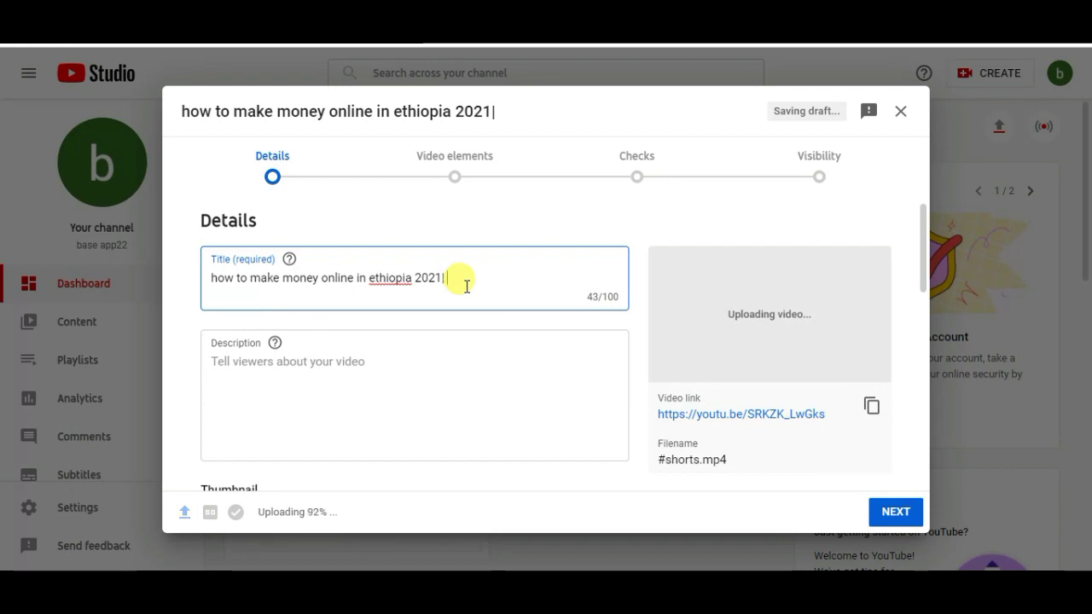
key(ctrl+v)
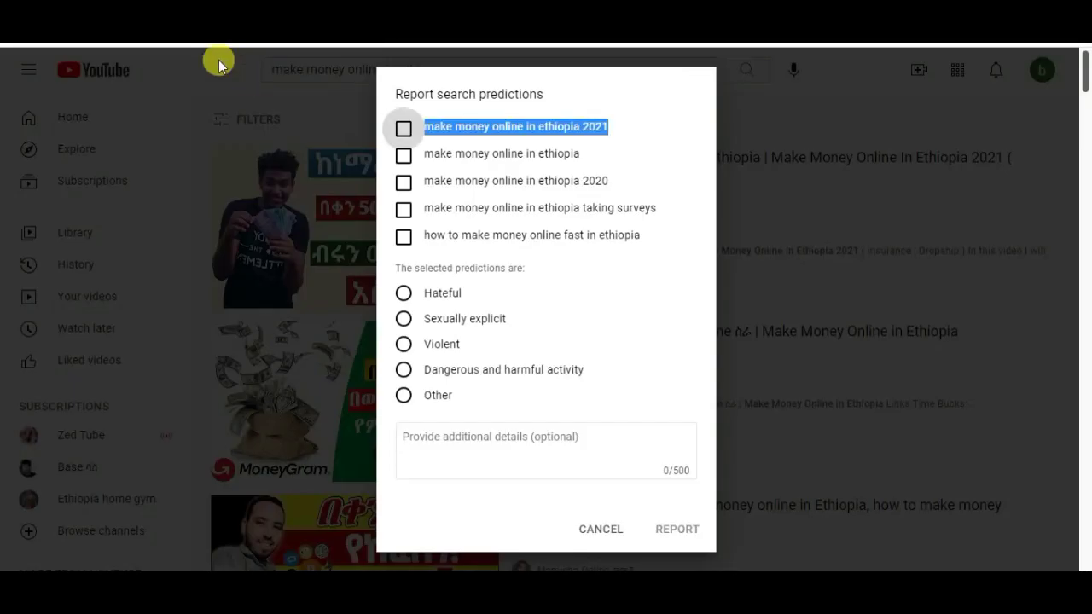
click(218, 59)
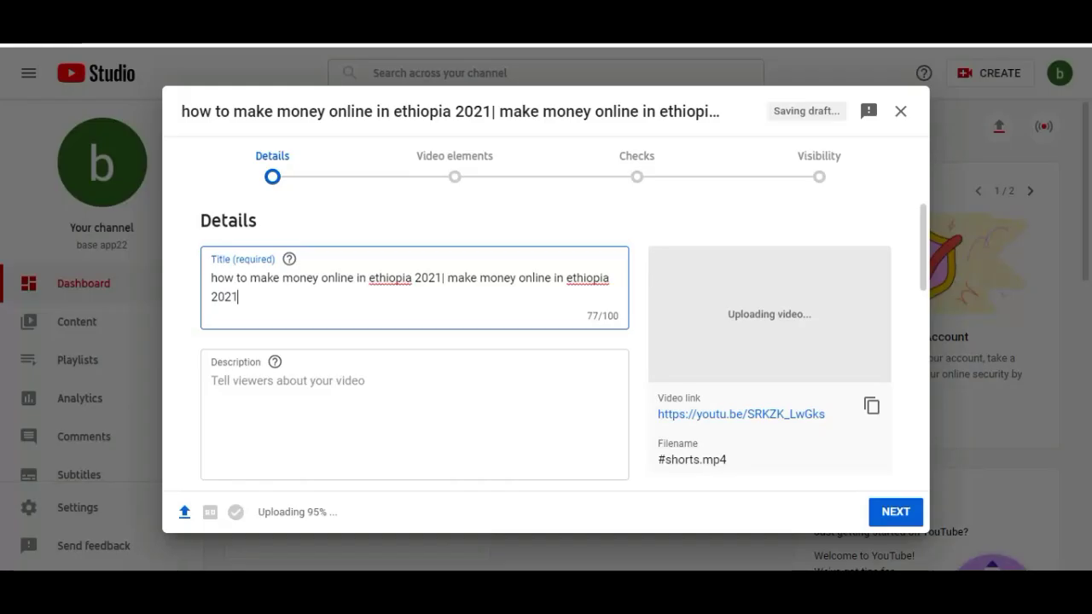
text(2021| make money online in ethiopia 2021)
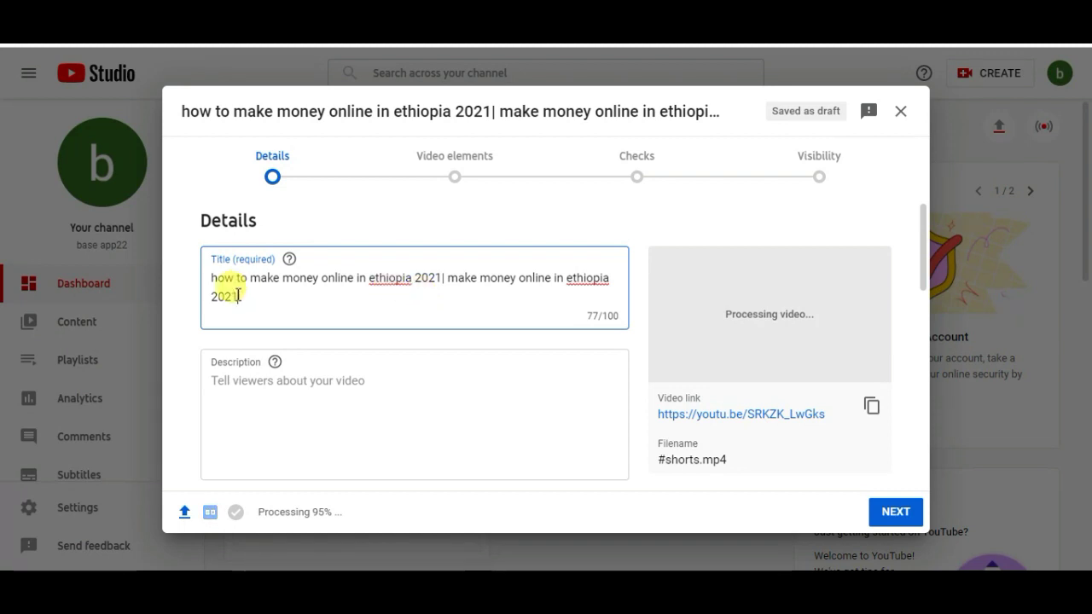
click(394, 400)
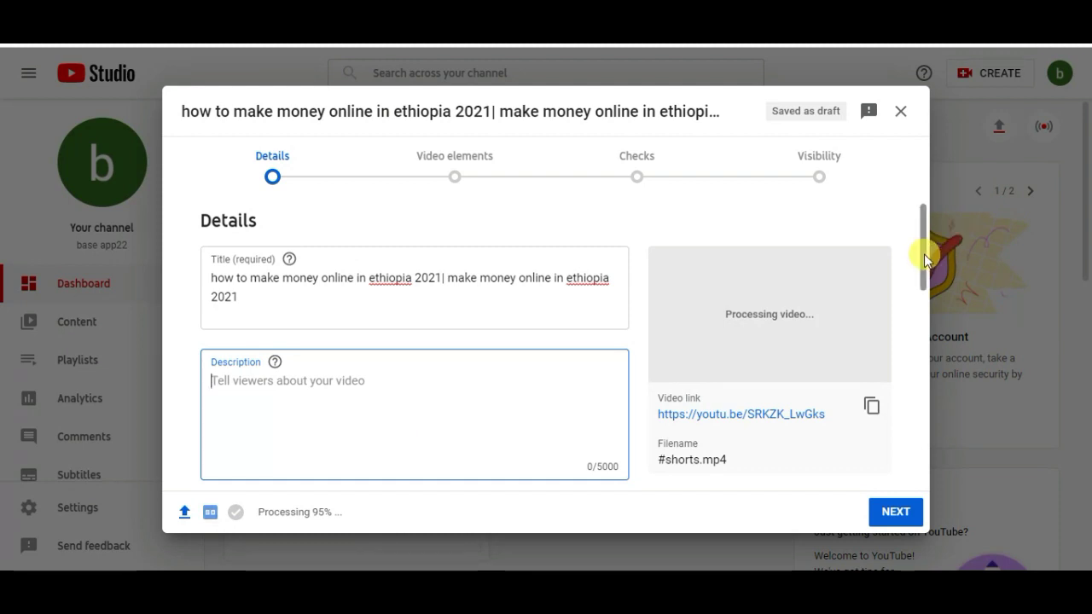
scroll(926, 276, down, 10)
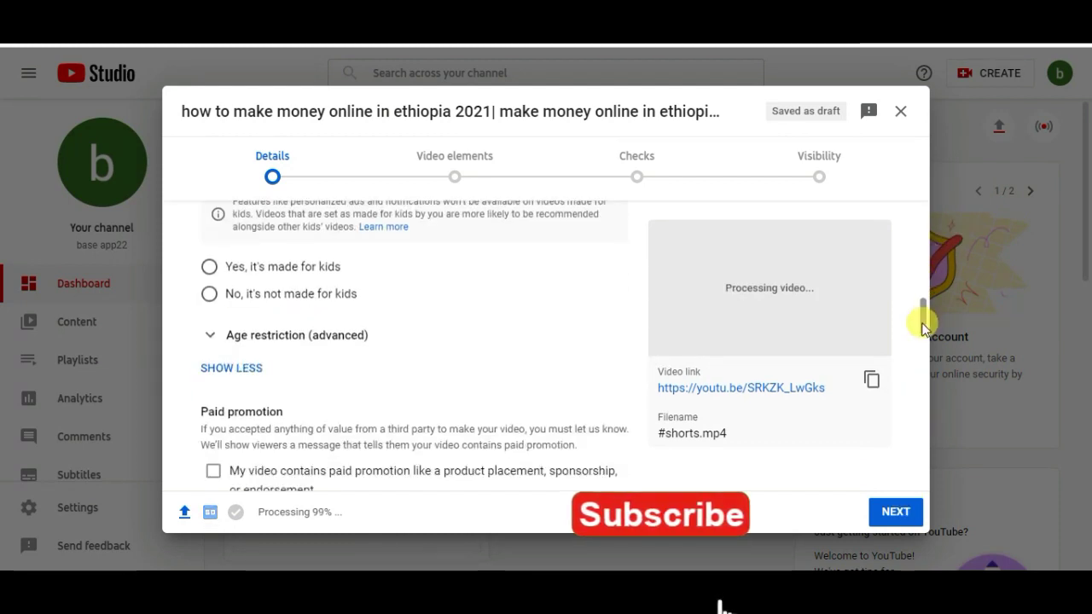
drag(921, 324, 928, 386)
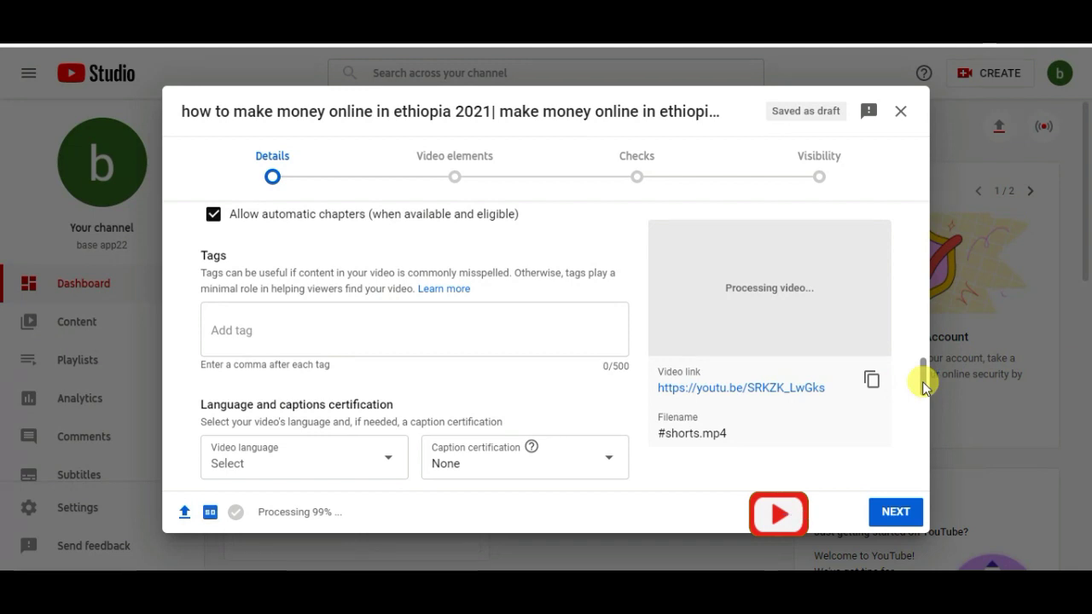
drag(922, 381, 897, 190)
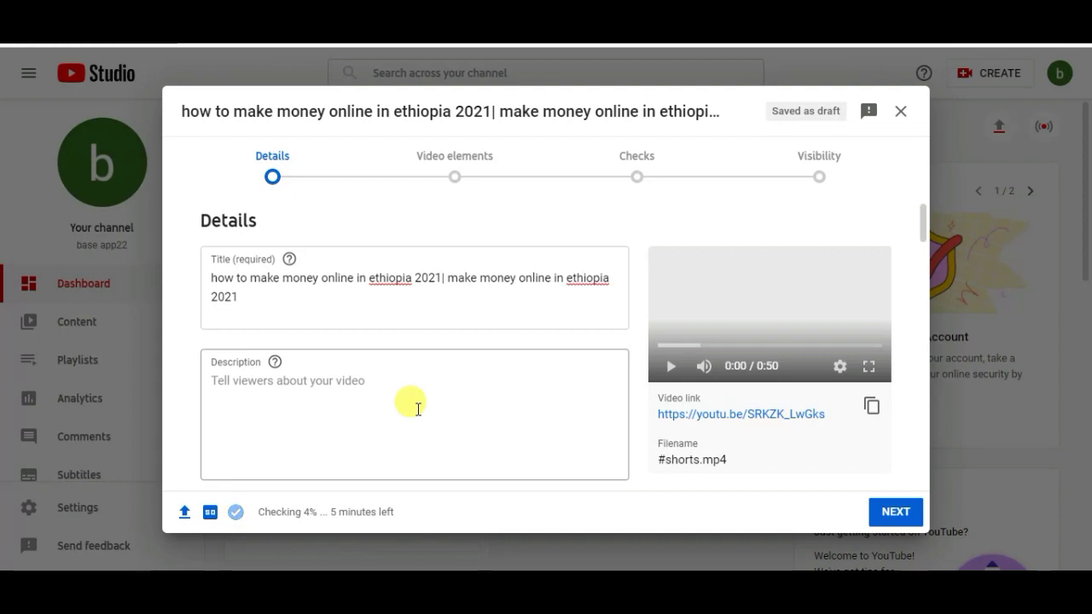
click(325, 304)
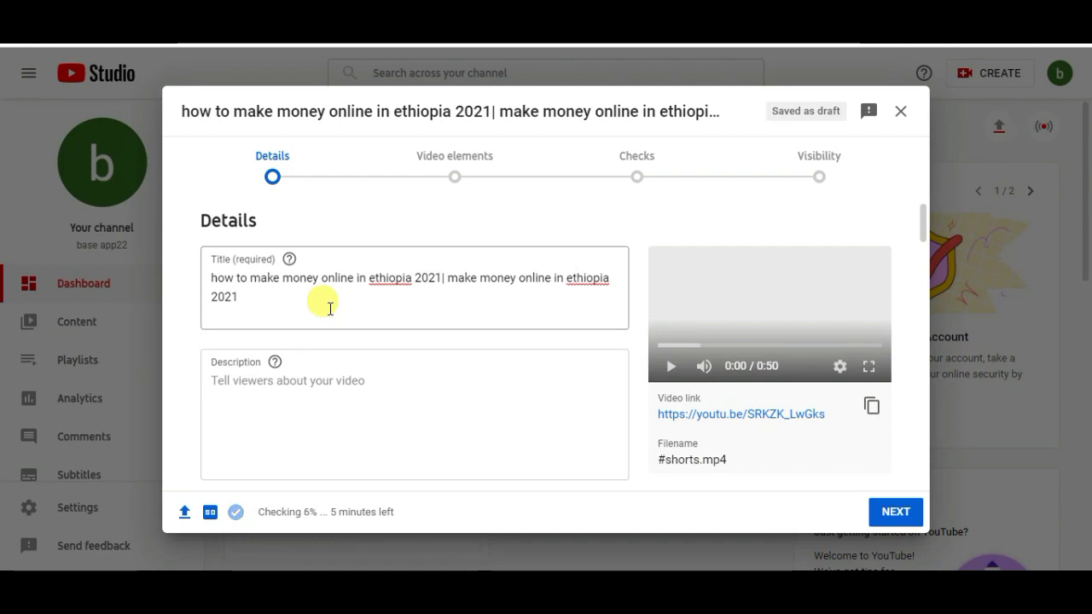
Copy the complete video title and paste it into the empty description.
click(329, 307)
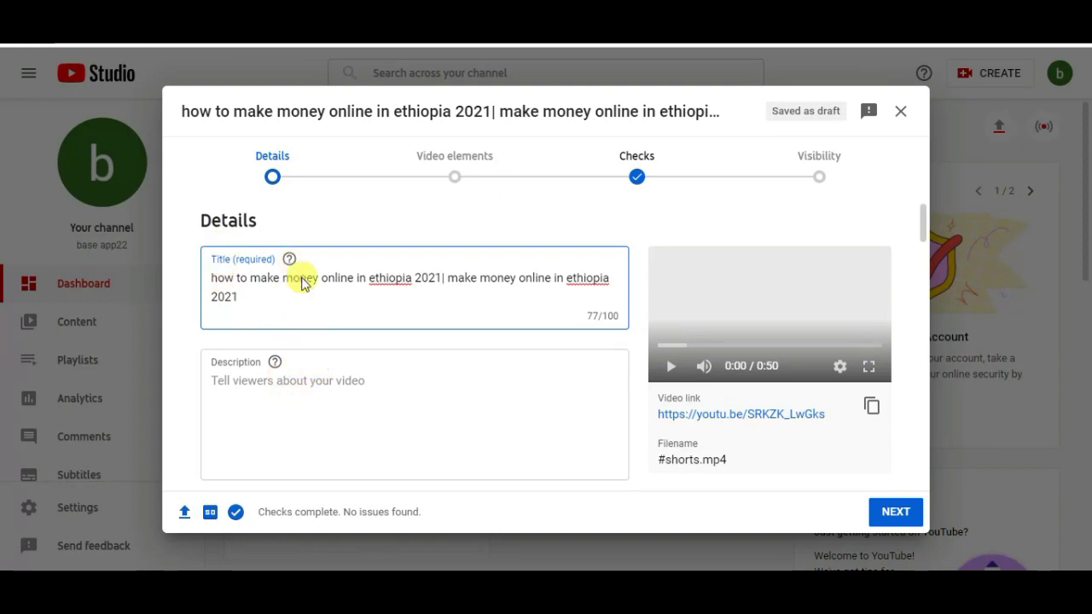
triple_click(251, 296)
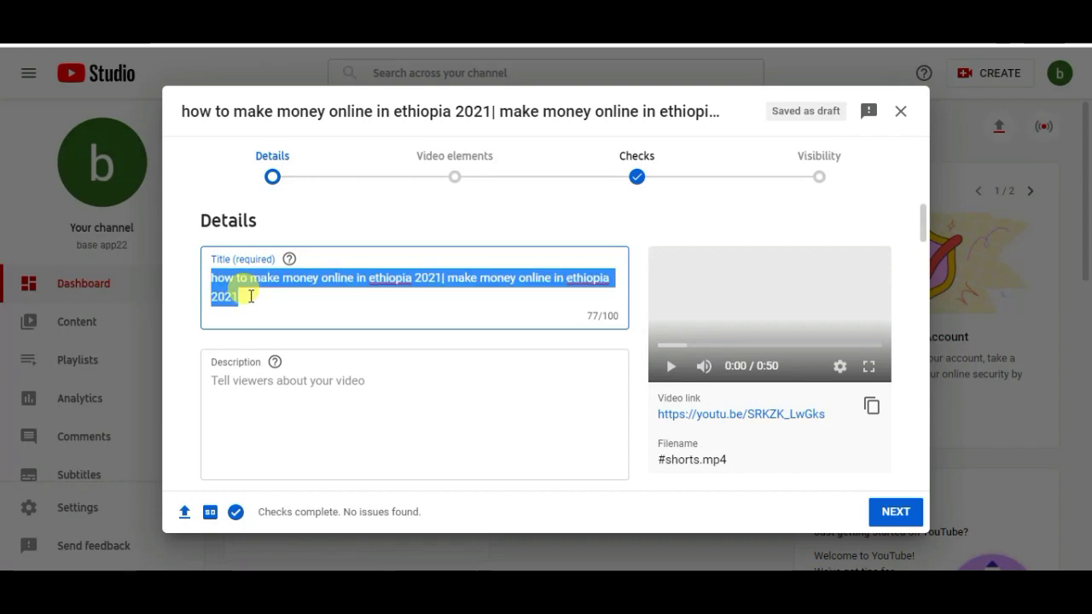
right_click(232, 283)
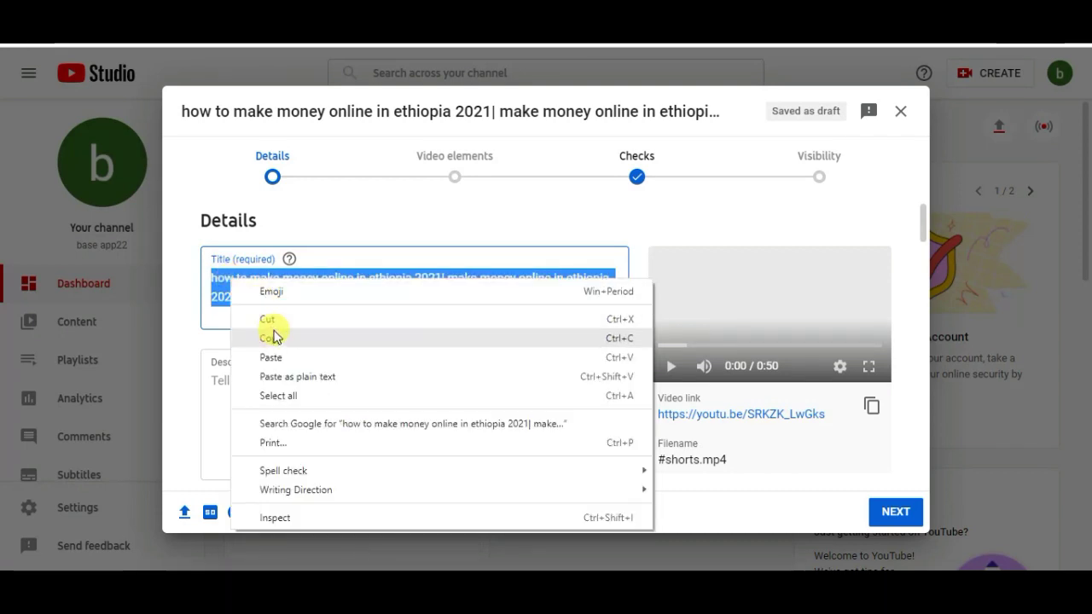
click(273, 334)
click(247, 385)
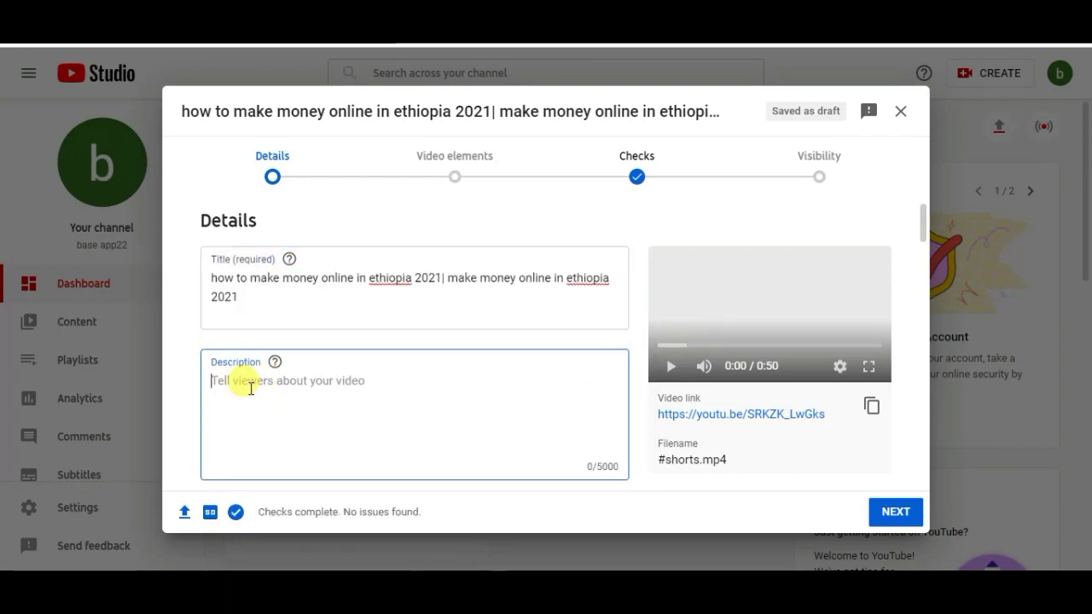
key(ctrl+v)
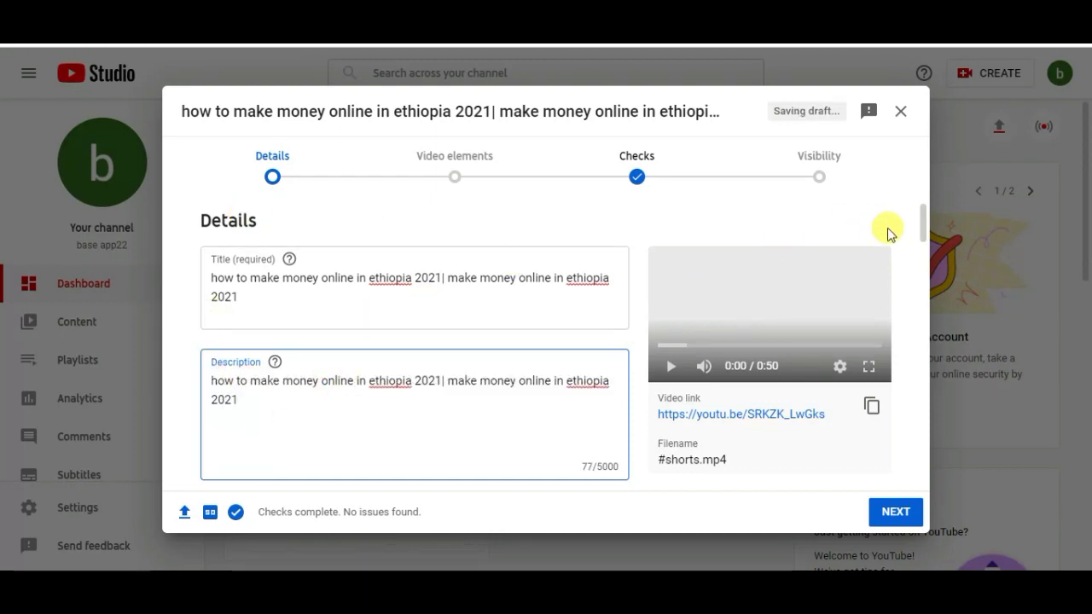
Add the copied title text as a tag in the video's Tags field.
click(922, 248)
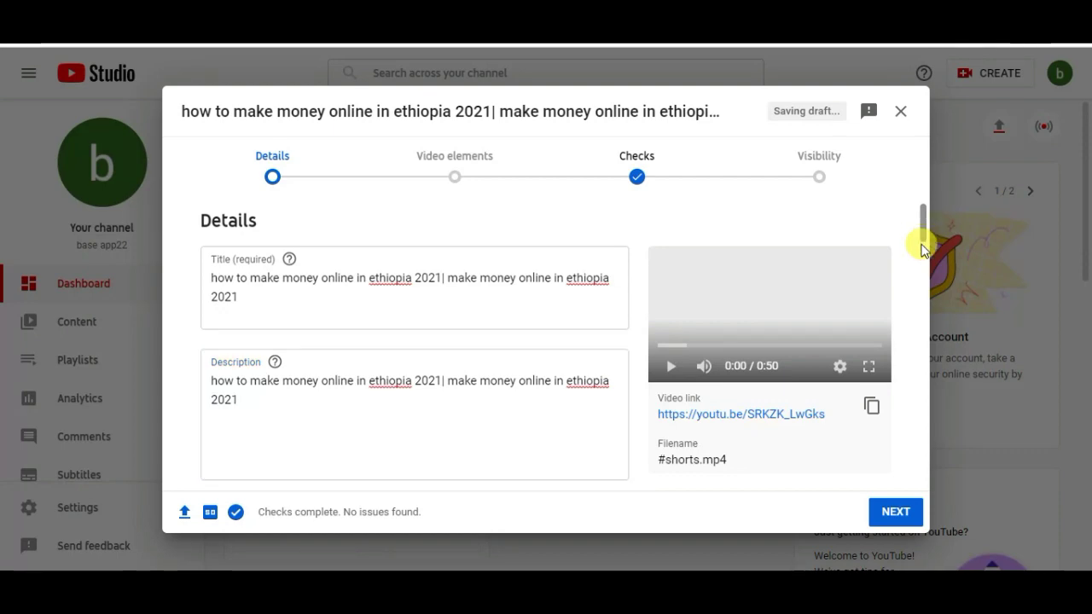
drag(922, 247, 890, 383)
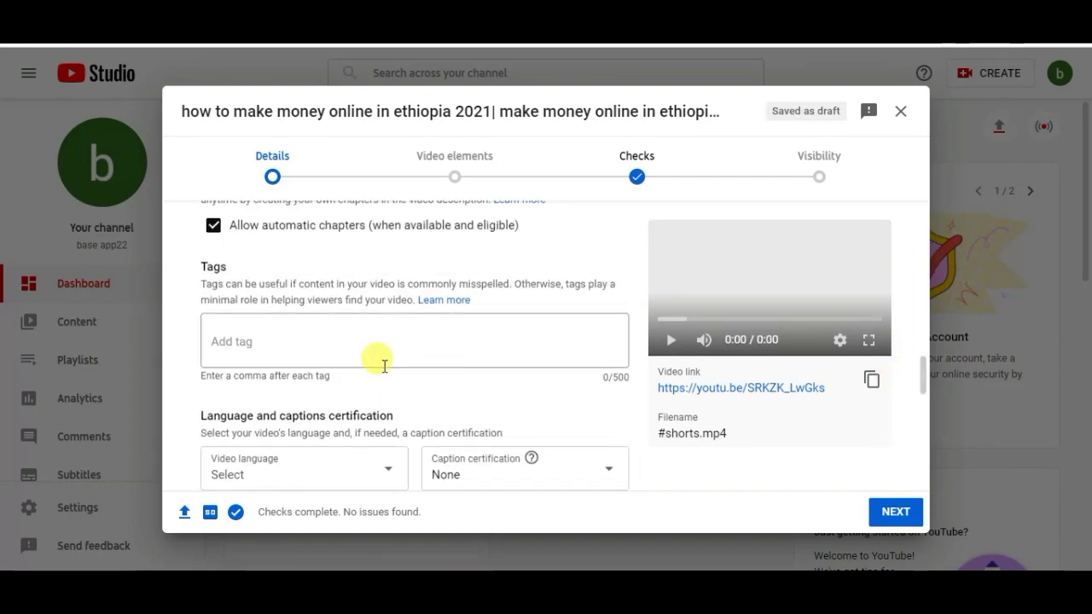
click(300, 336)
key(ctrl+v)
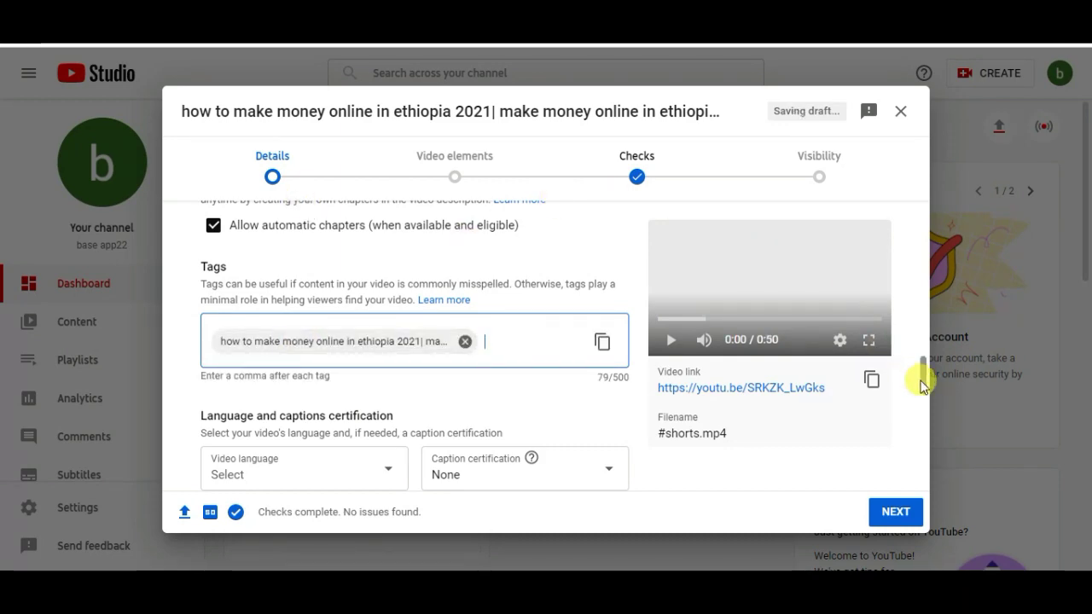
Add a "related keywords" heading below the title phrase in the description, leaving a blank line between them.
drag(921, 384, 929, 157)
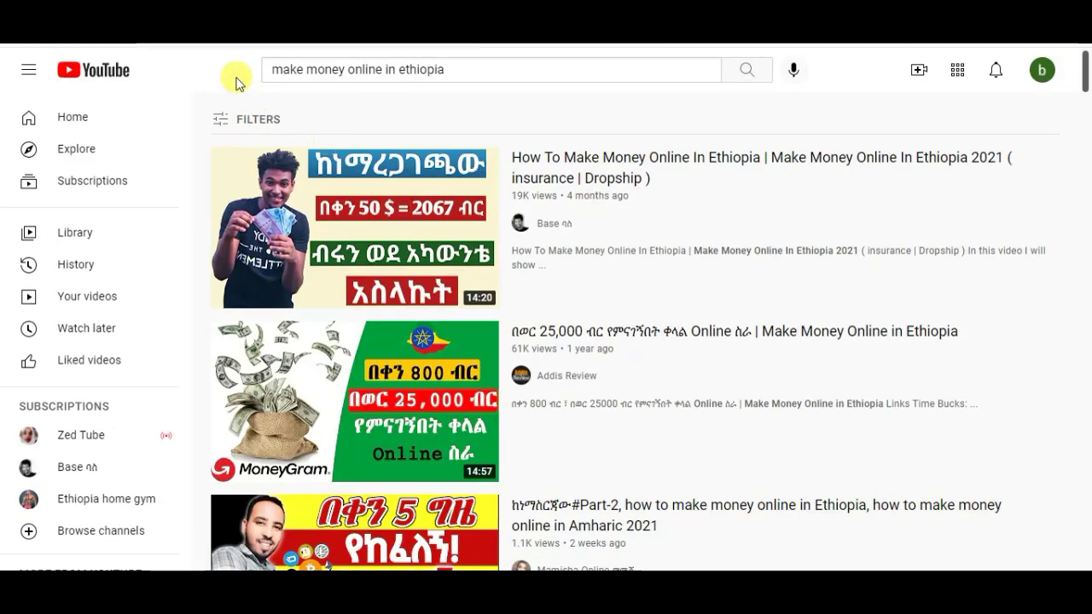
mouse_move(585, 175)
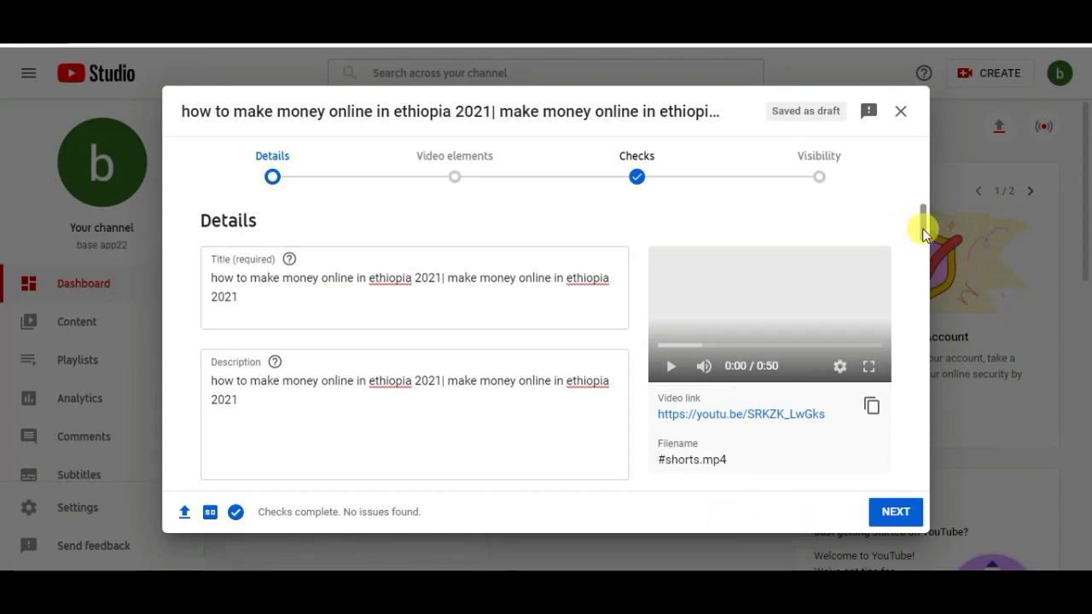
drag(923, 228, 923, 246)
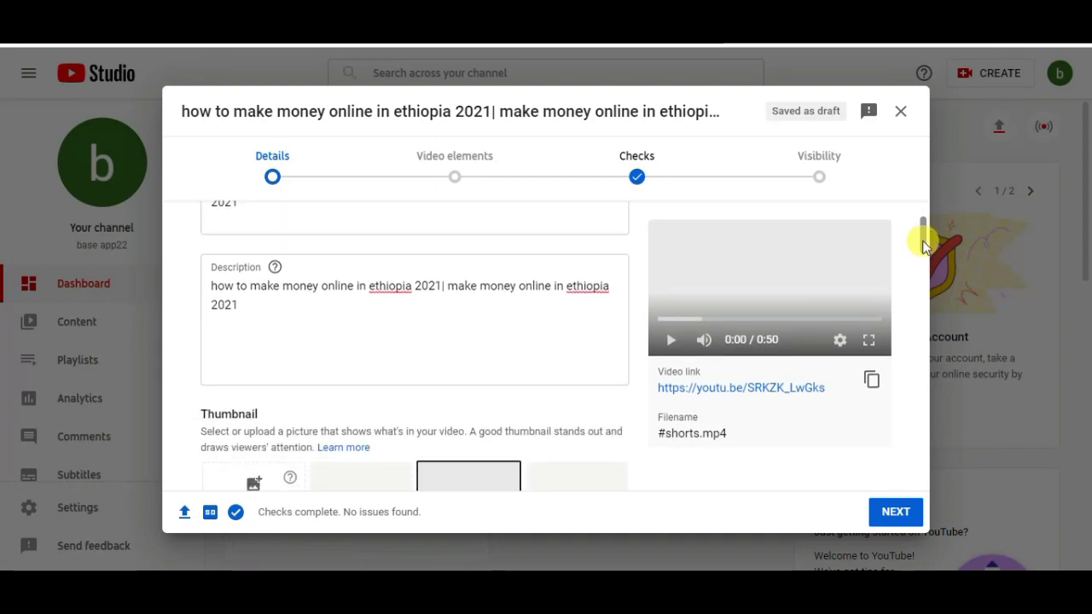
click(275, 318)
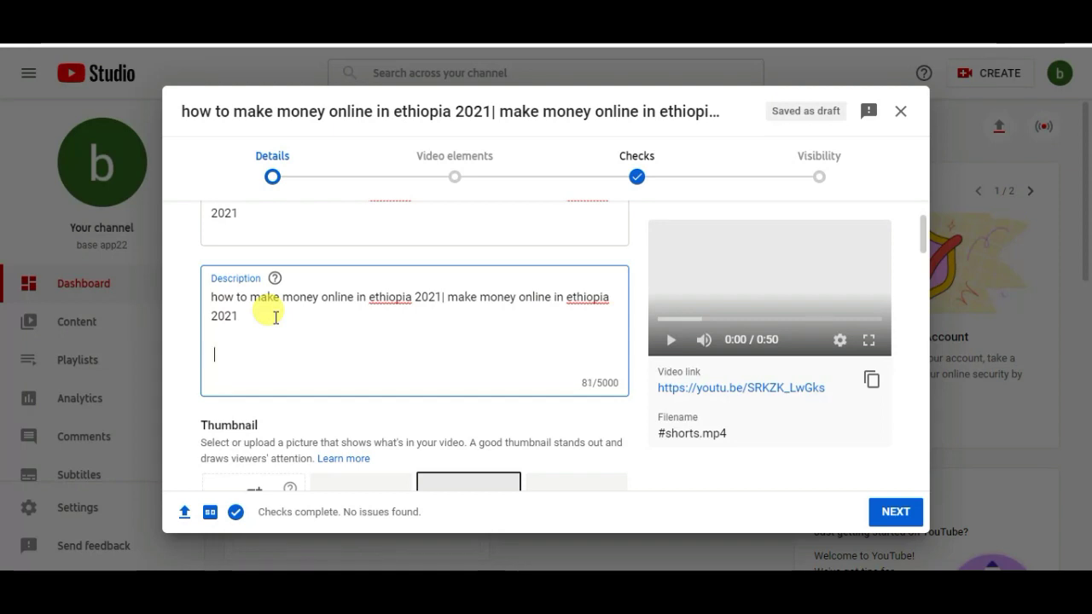
text(rel)
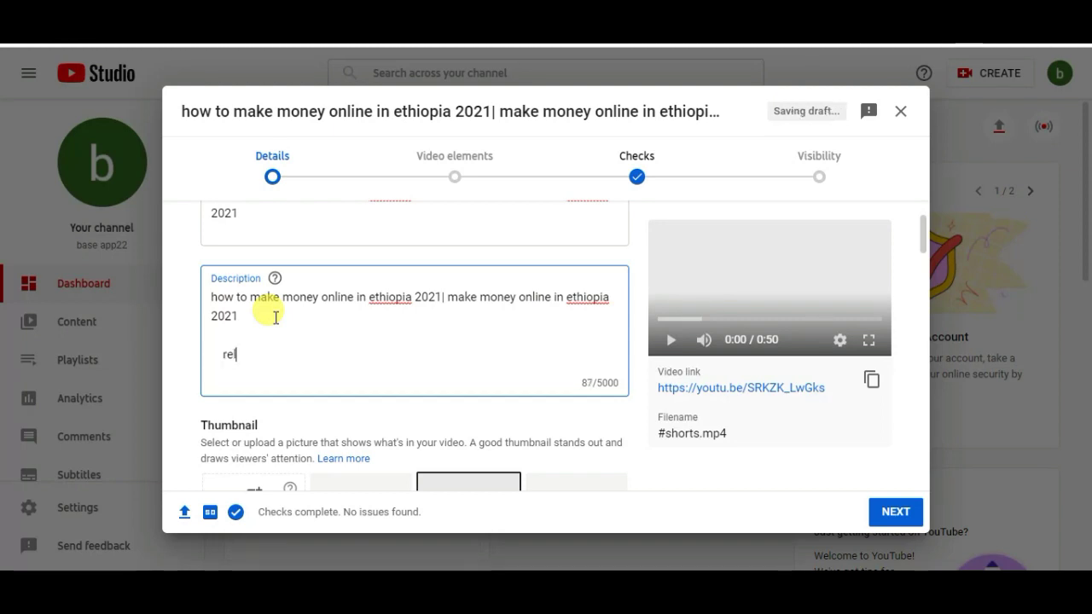
text(ated k)
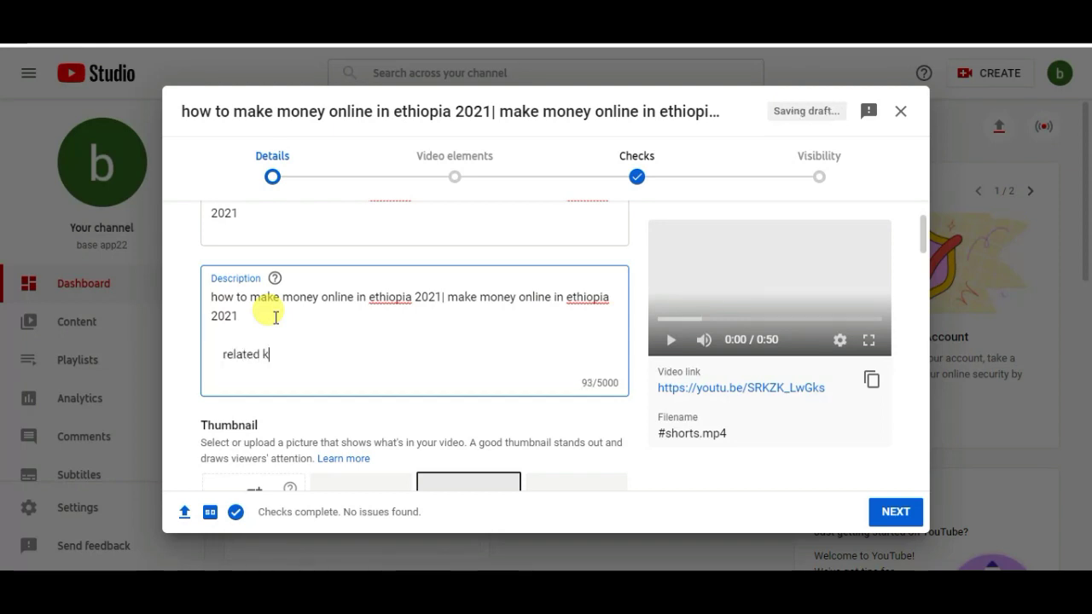
text(eu)
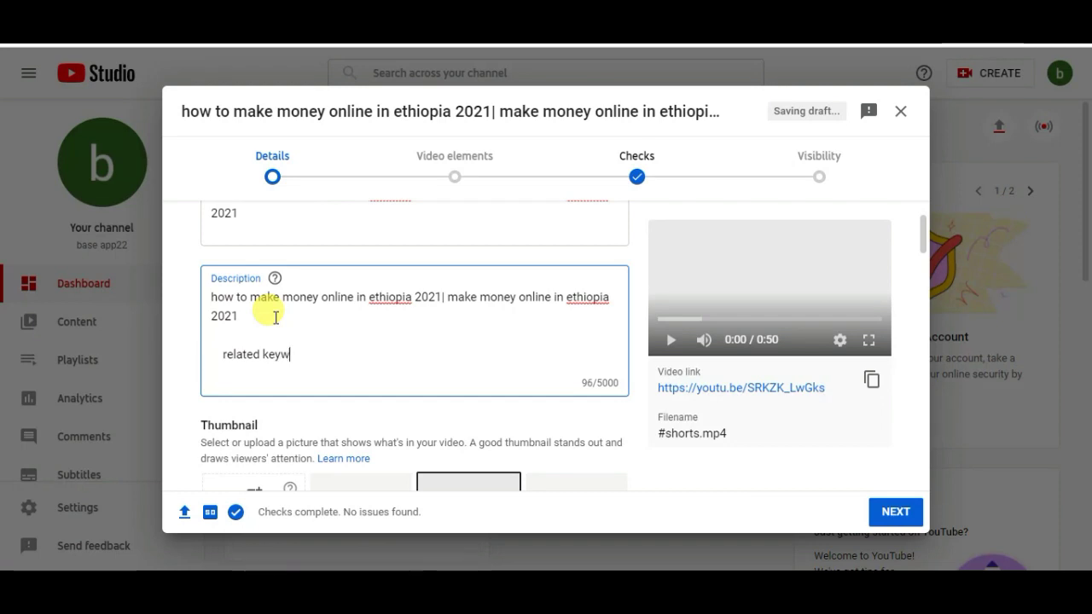
text(words)
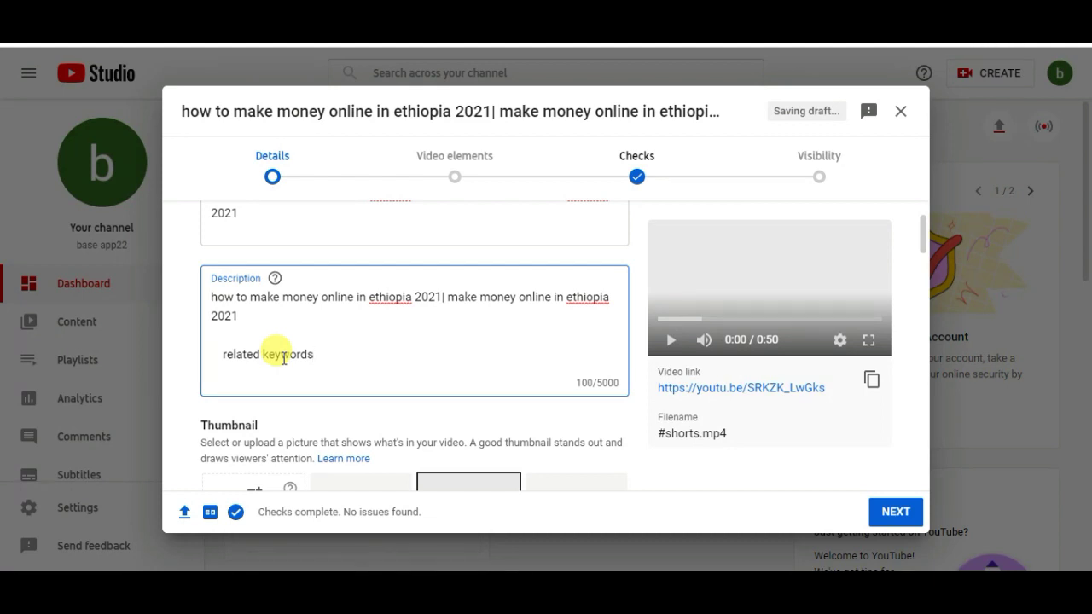
key(Return)
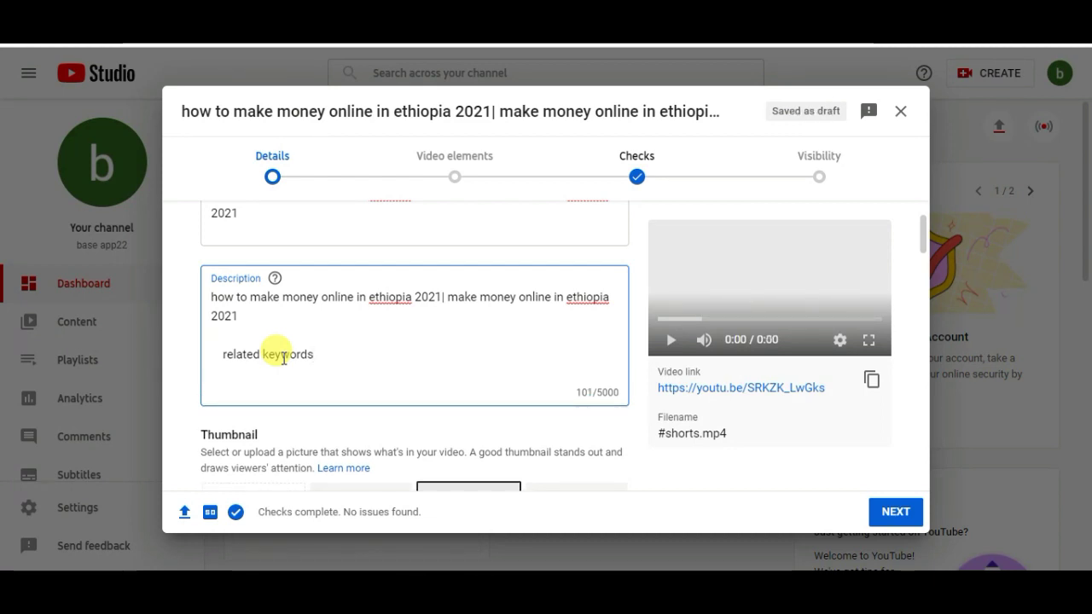
Switch to YouTube search and open the search predictions report for "make money online in ethiopia".
click(298, 45)
drag(445, 69, 205, 57)
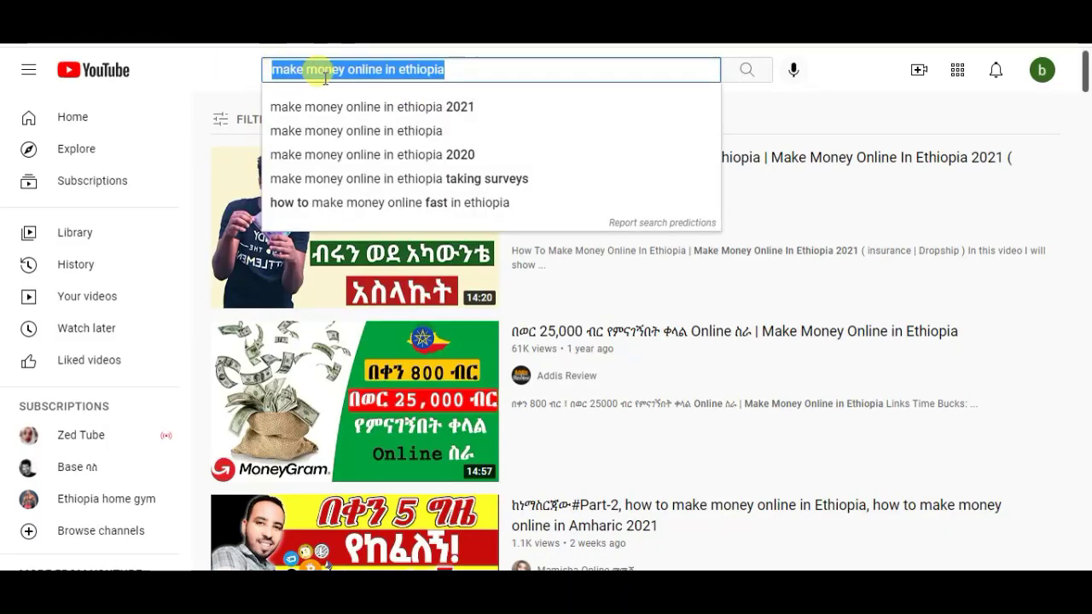
click(465, 72)
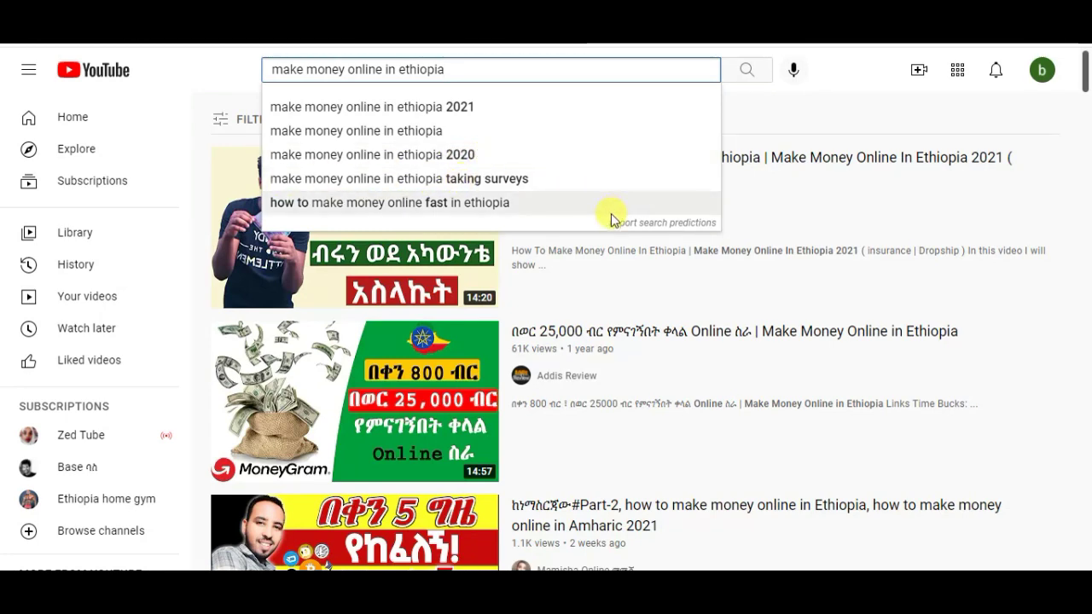
click(639, 226)
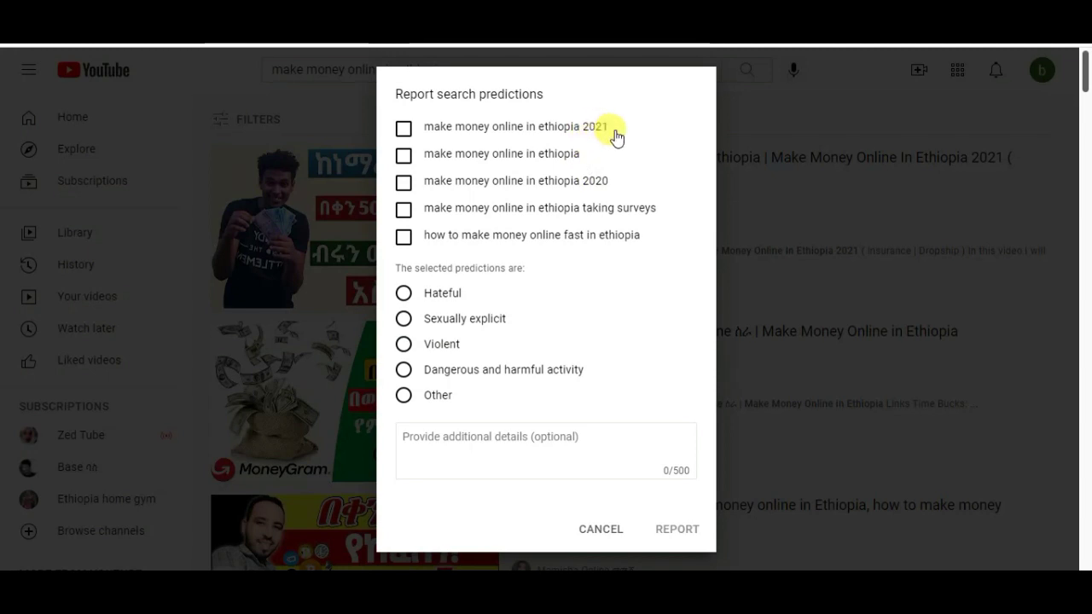
Copy the prediction "make money online in ethiopia 2021" and paste it with a trailing comma under "related keywords" in the YouTube Studio description.
drag(619, 128, 433, 128)
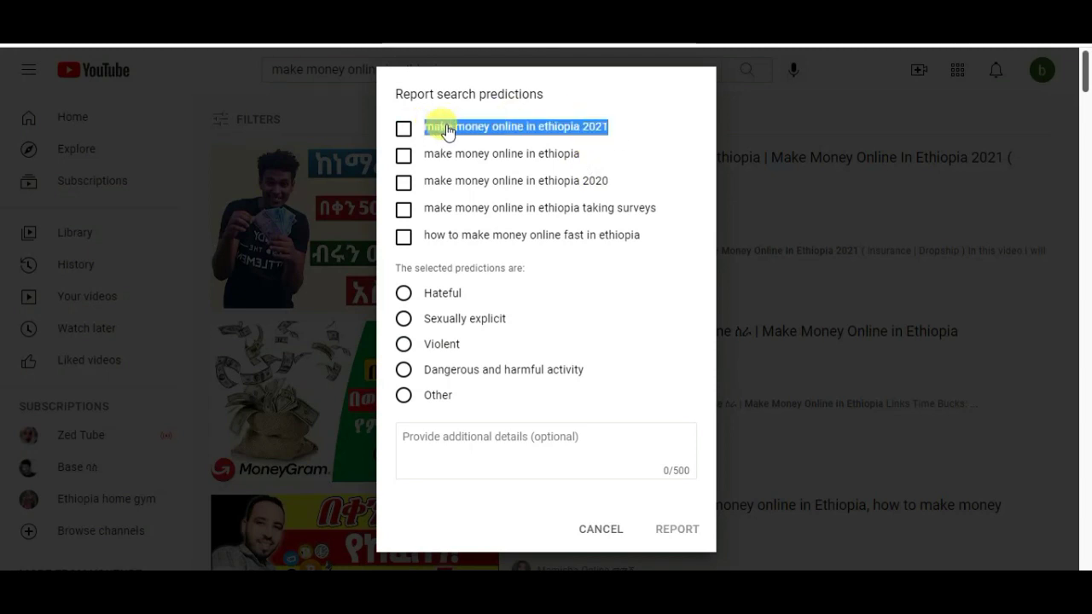
right_click(447, 129)
click(468, 138)
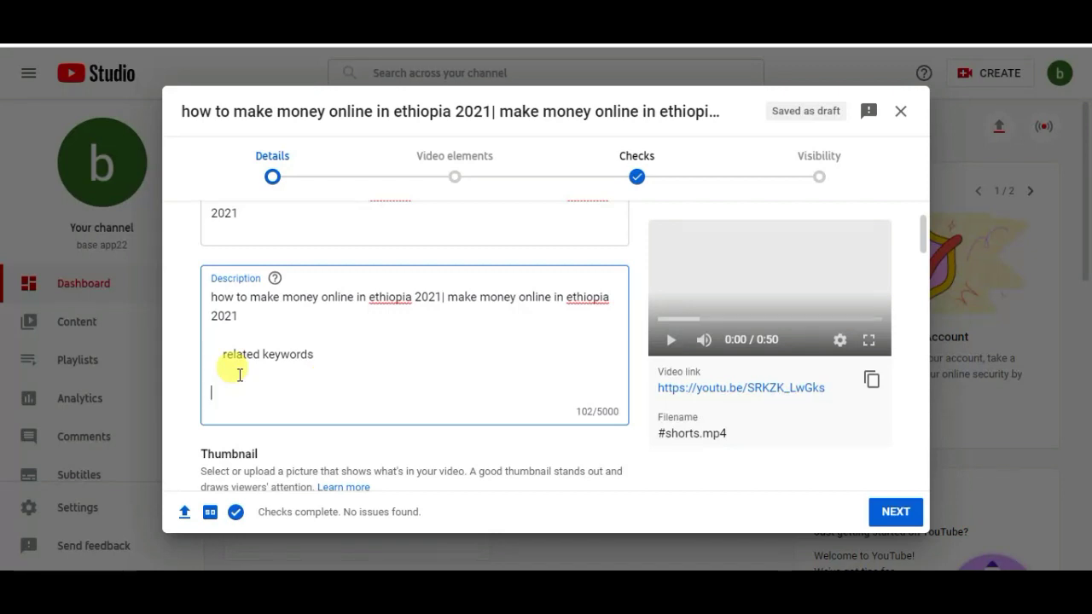
key(ctrl+v)
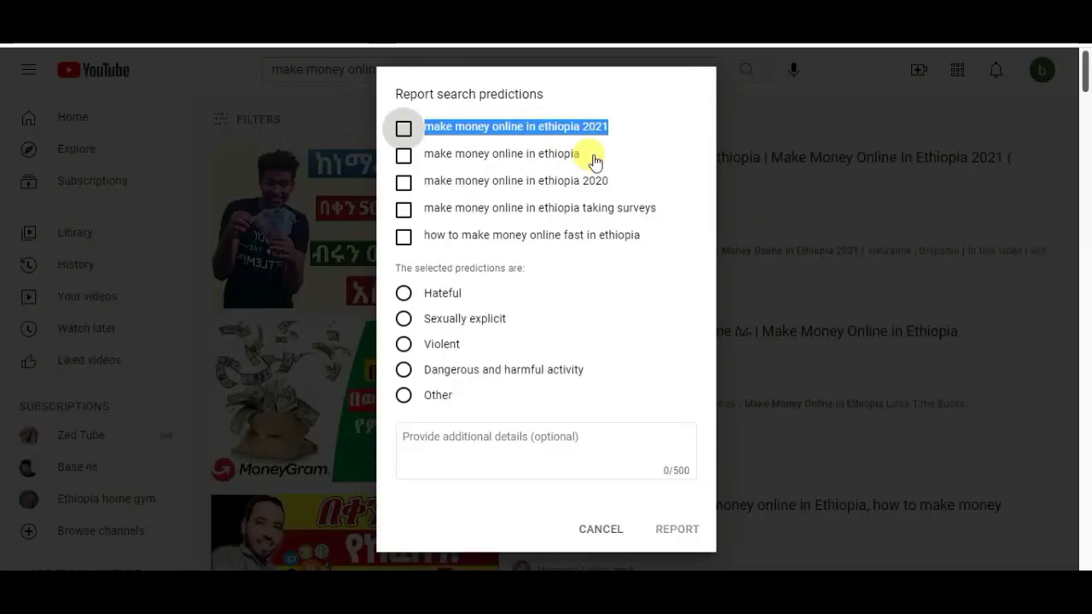
Copy the prediction "make money online in ethiopia" from YouTube and append it with a comma to the description's related keywords.
drag(581, 155, 424, 159)
right_click(442, 158)
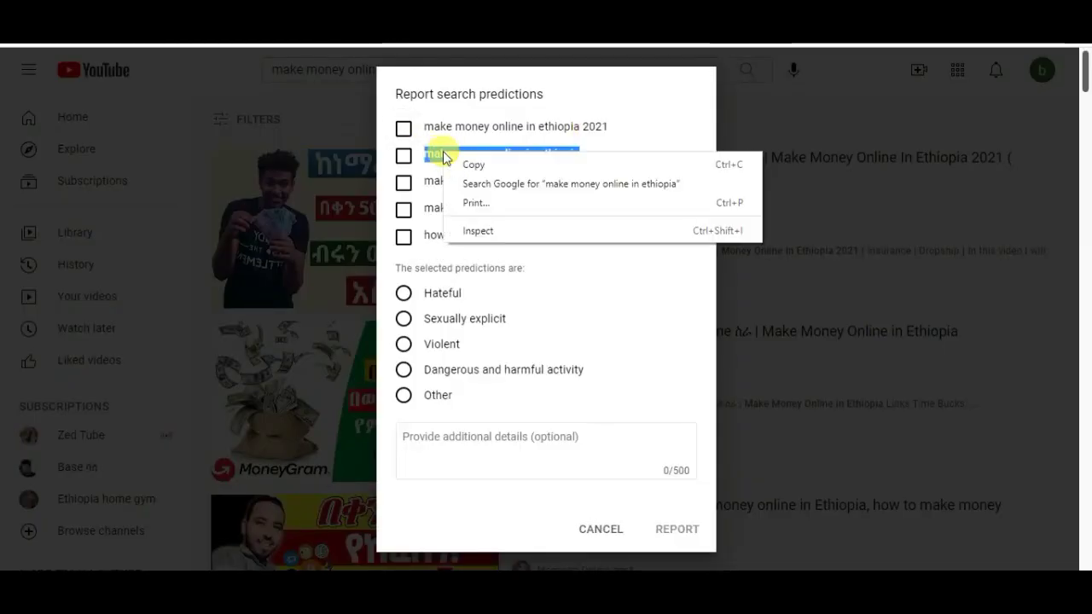
click(465, 163)
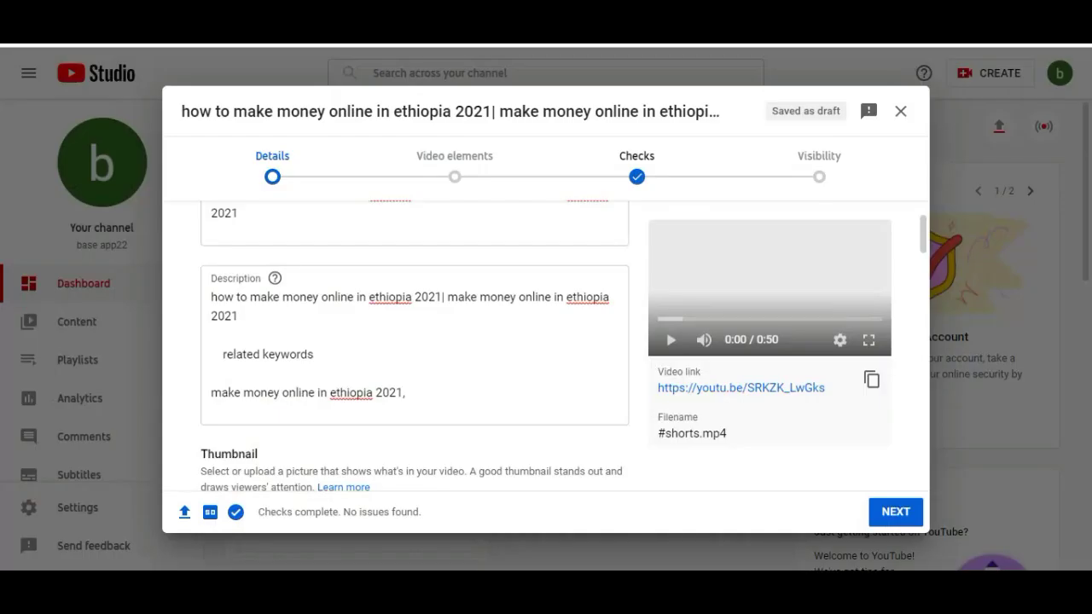
click(421, 346)
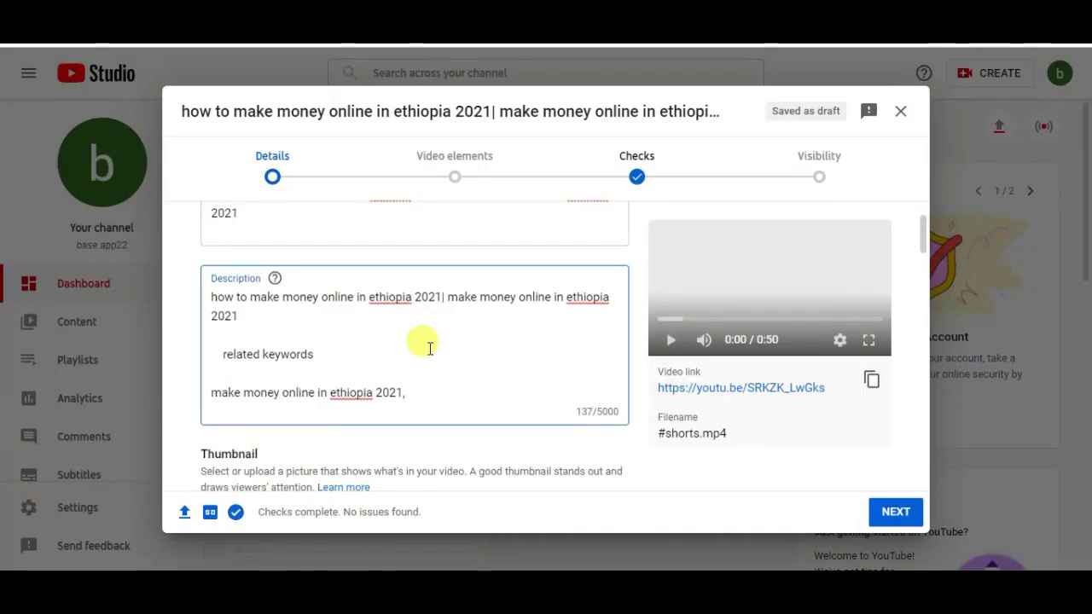
key(ctrl+v)
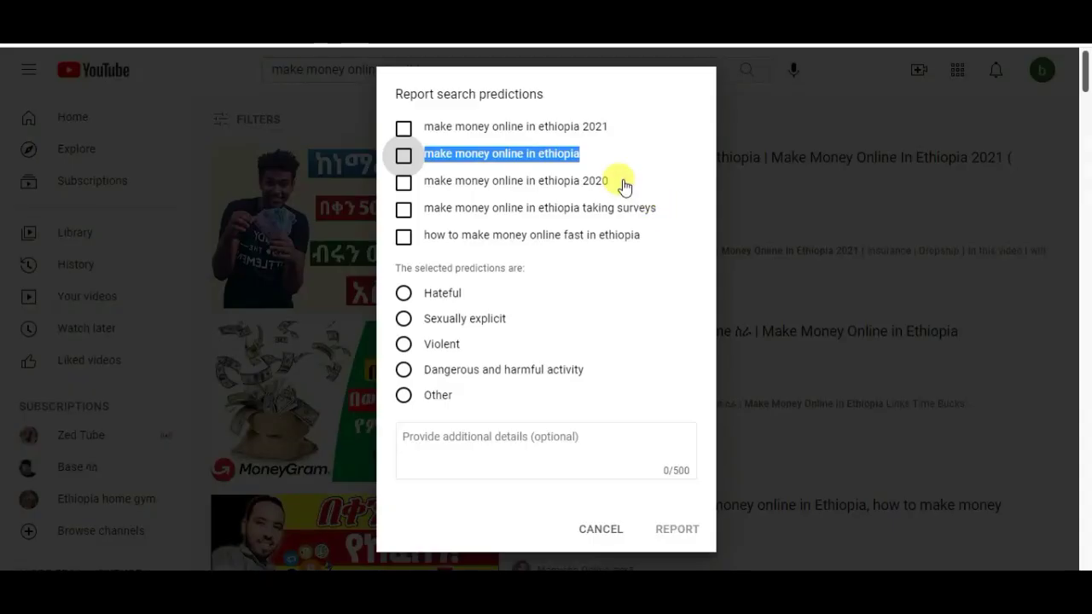
Copy the prediction "make money online in ethiopia 2020" from YouTube and append it to the description's related keywords.
drag(623, 182, 419, 180)
right_click(444, 184)
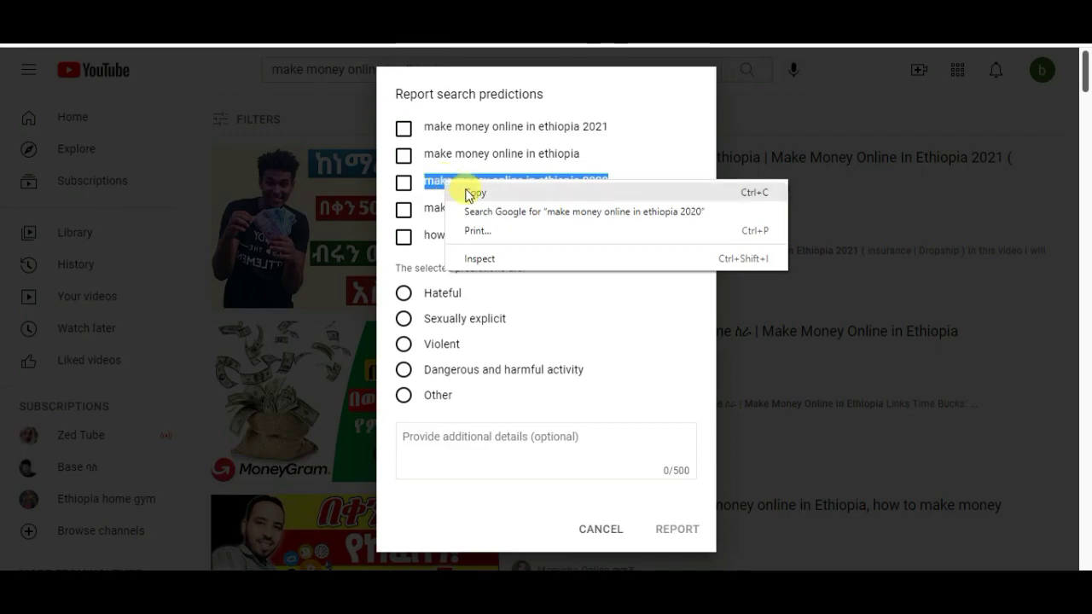
click(469, 192)
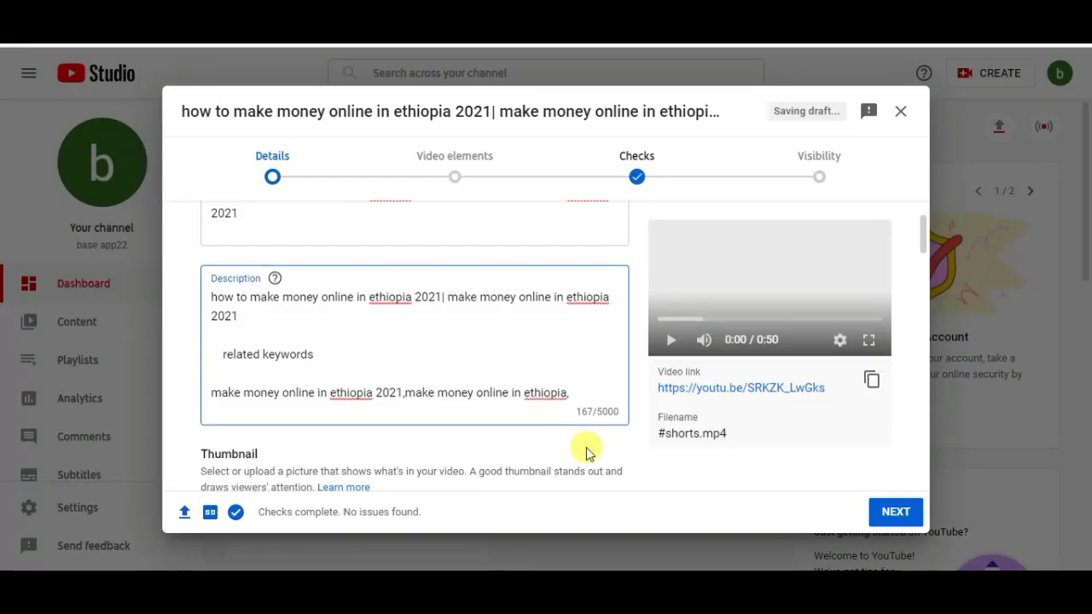
key(ctrl+v)
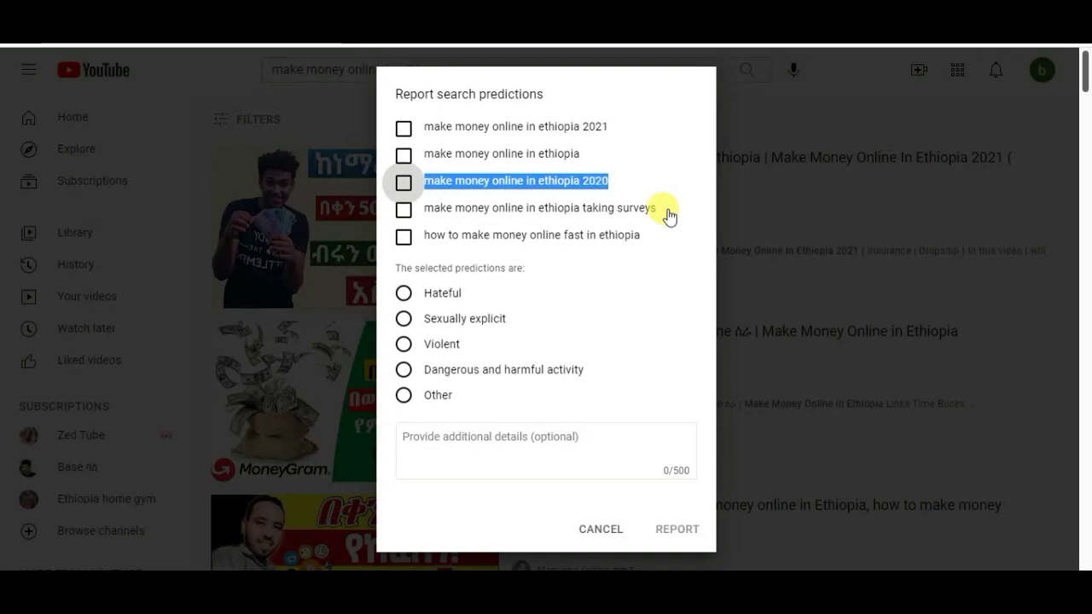
Copy the prediction "make money online in ethiopia taking surveys" from YouTube and append it with a comma to the description's related keywords.
drag(666, 213, 424, 215)
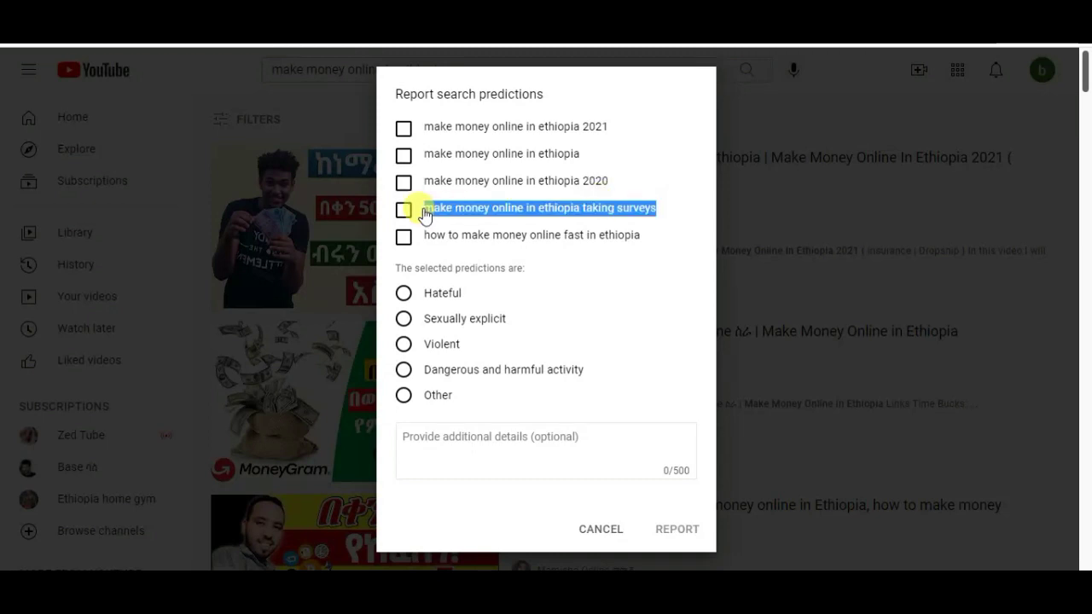
right_click(430, 211)
click(463, 218)
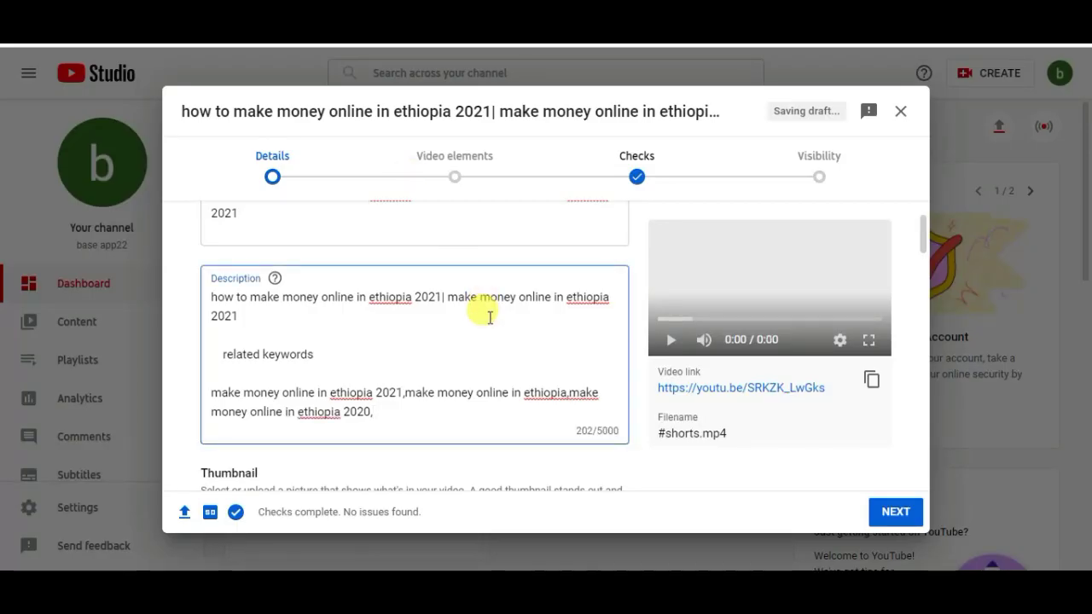
key(ctrl+v)
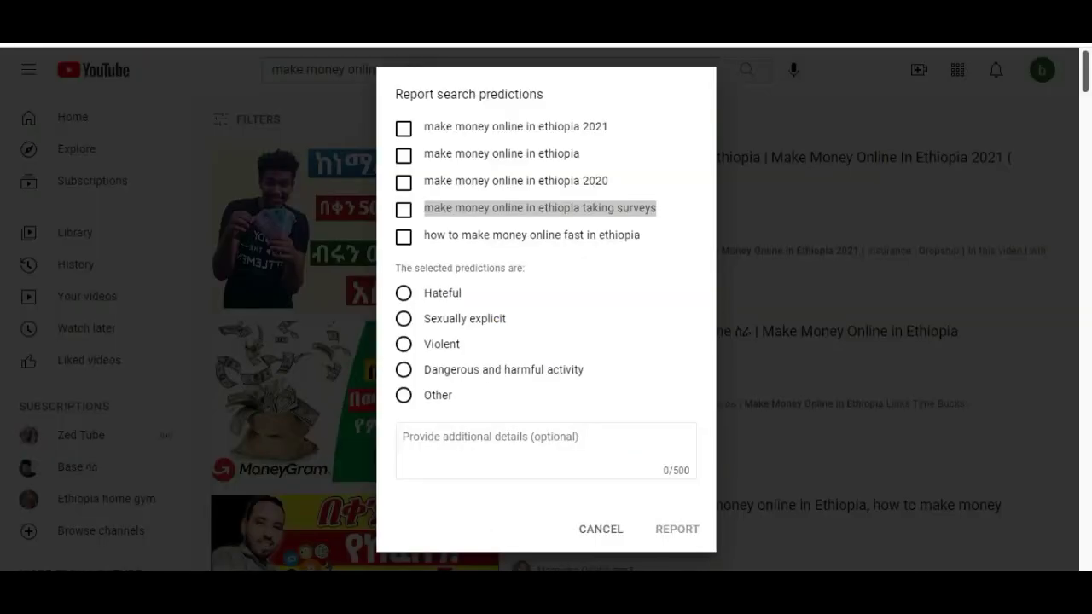
Copy the prediction "how to make money online fast in ethiopia" from YouTube and append it to the description's related keywords.
drag(424, 208, 655, 209)
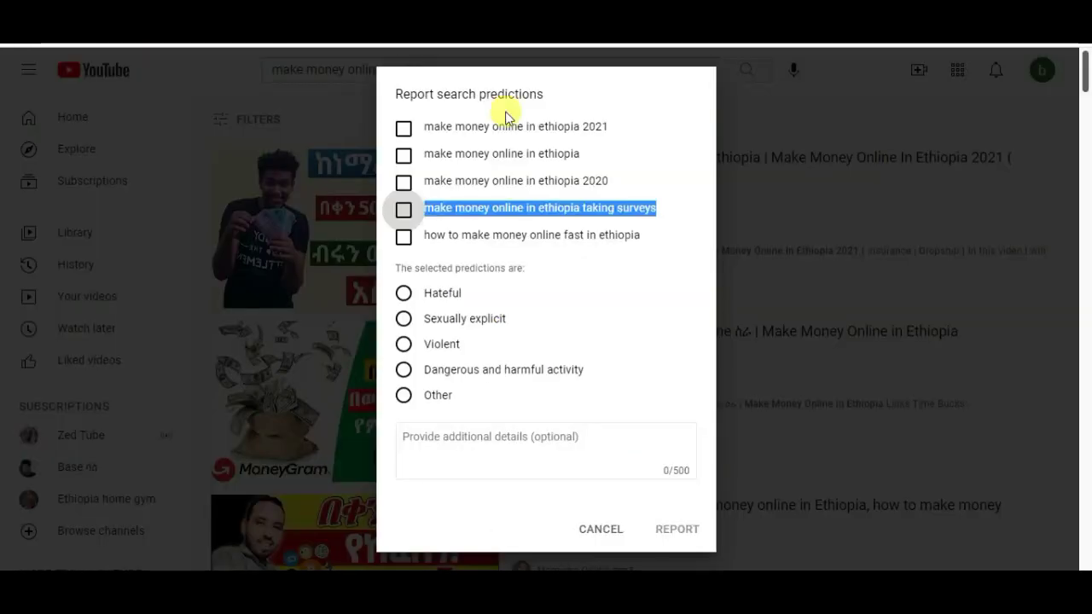
click(657, 242)
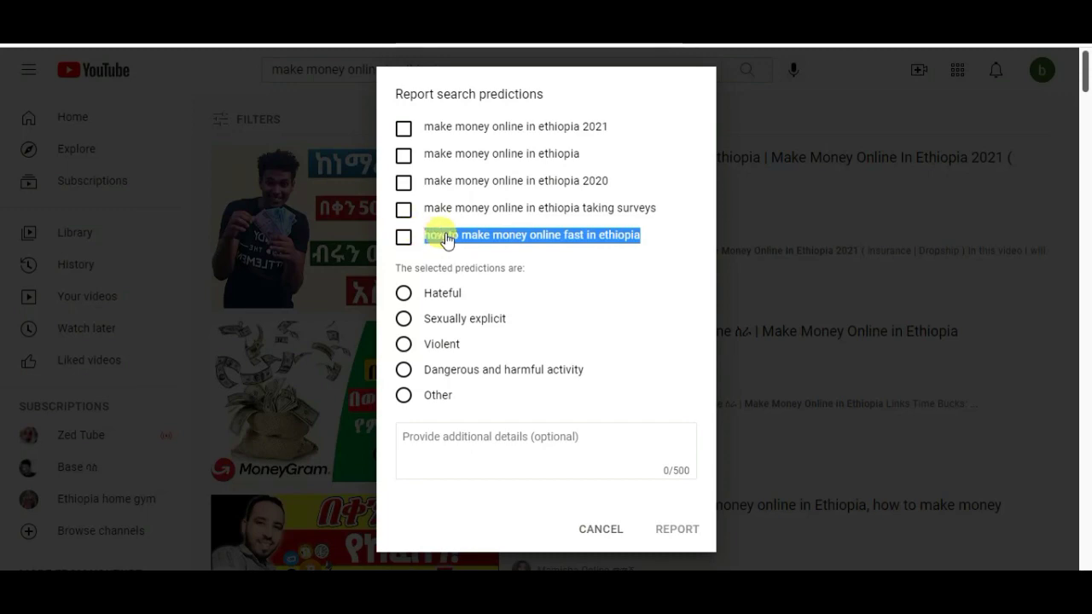
right_click(449, 236)
click(473, 244)
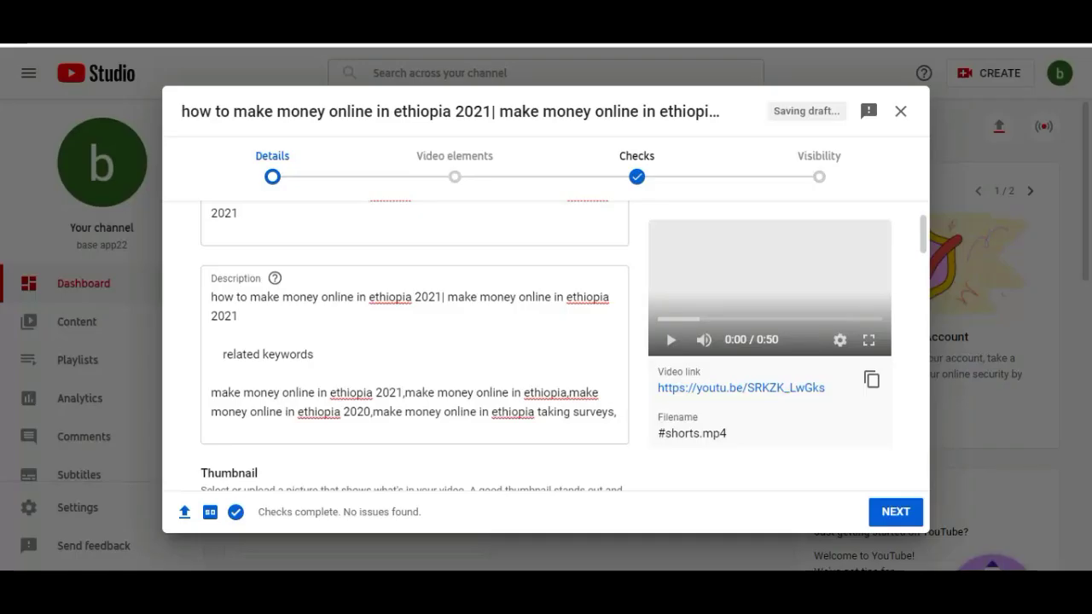
click(473, 312)
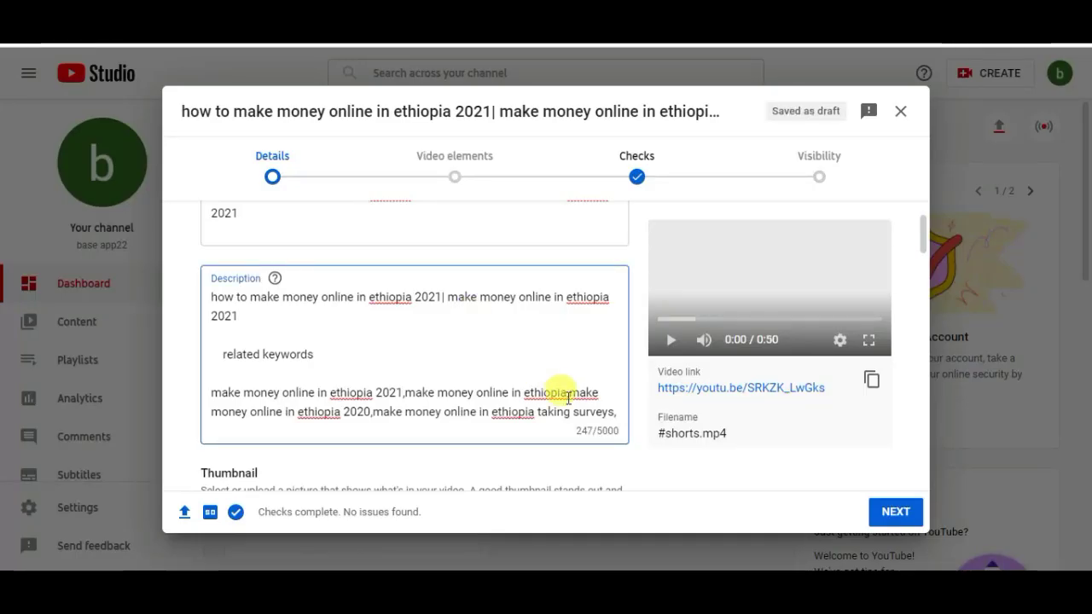
key(ctrl+v)
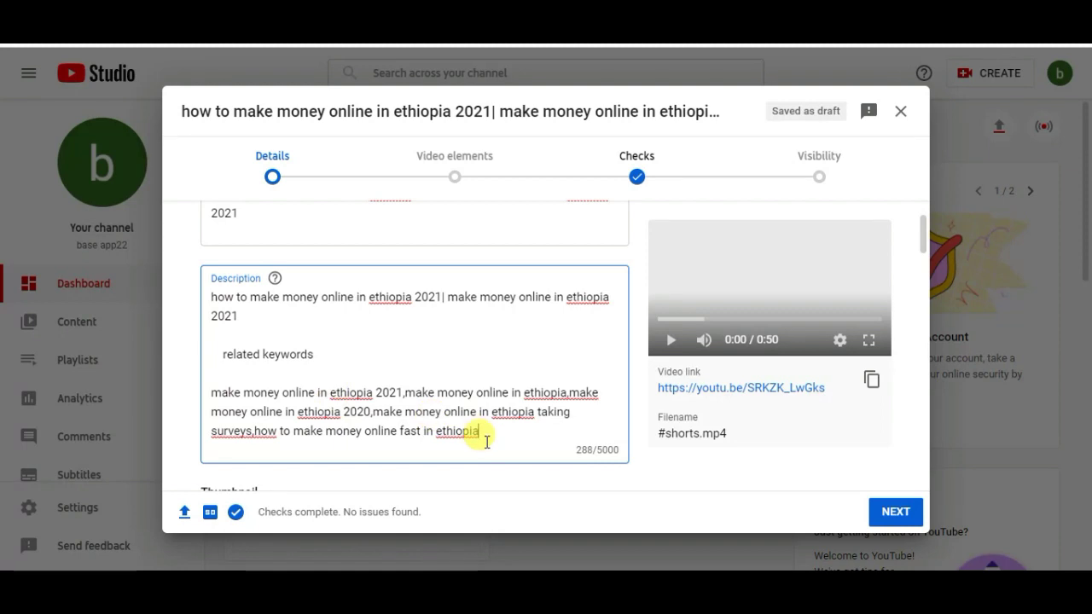
Copy the comma-separated related keywords from the description and paste them into the video's tags.
drag(487, 437, 212, 392)
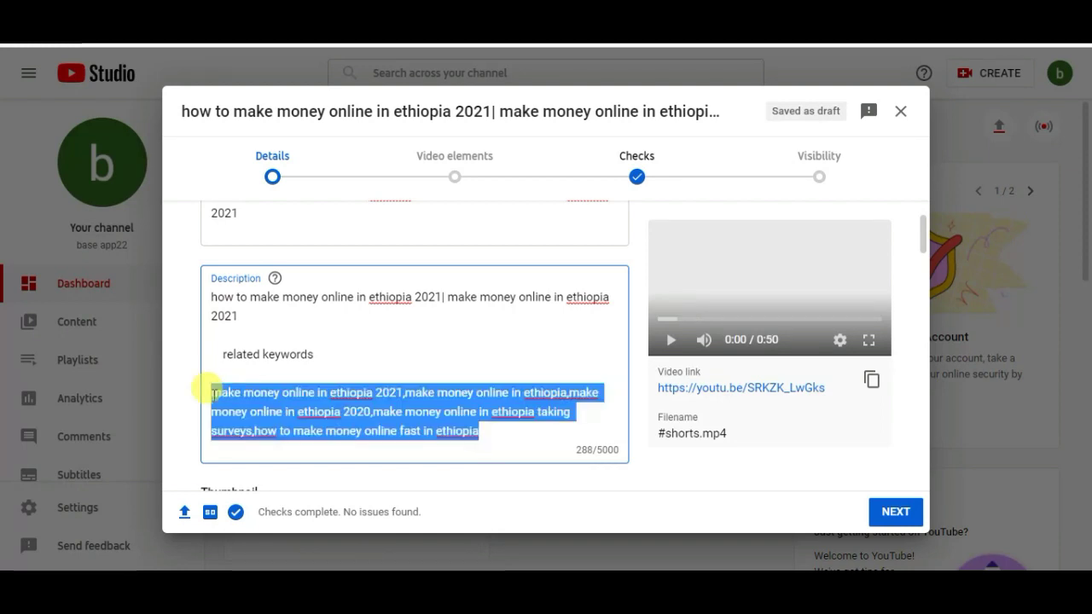
right_click(213, 399)
click(254, 204)
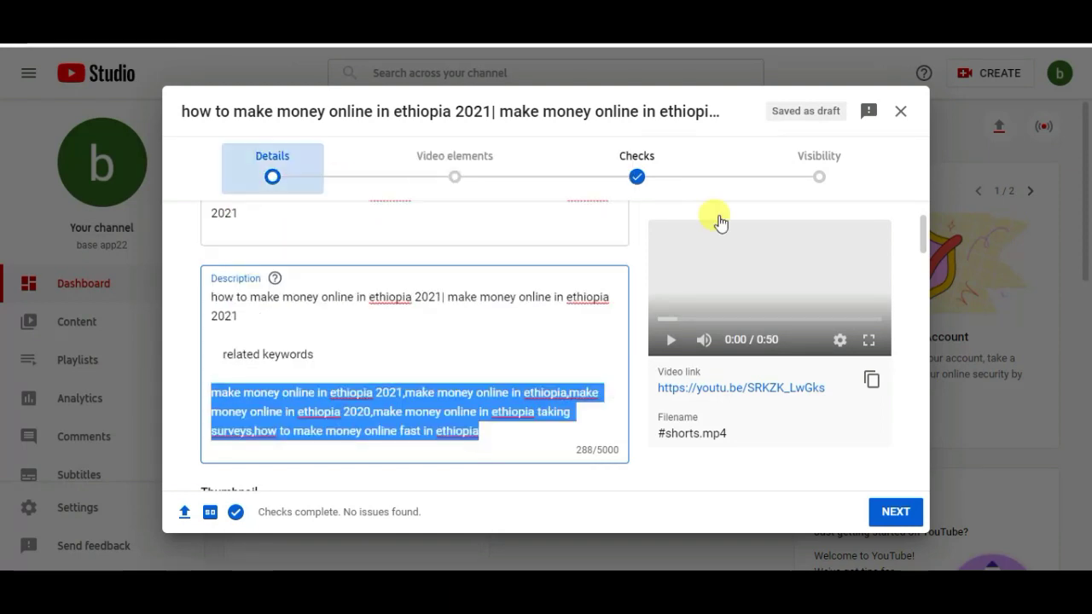
drag(921, 232, 911, 390)
click(518, 292)
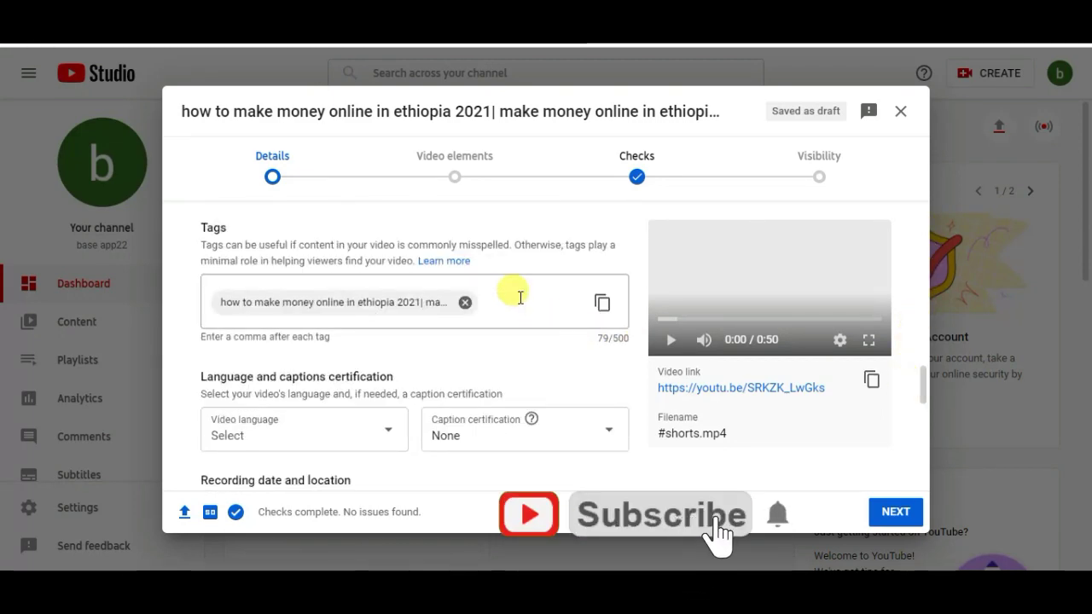
key(ctrl+v)
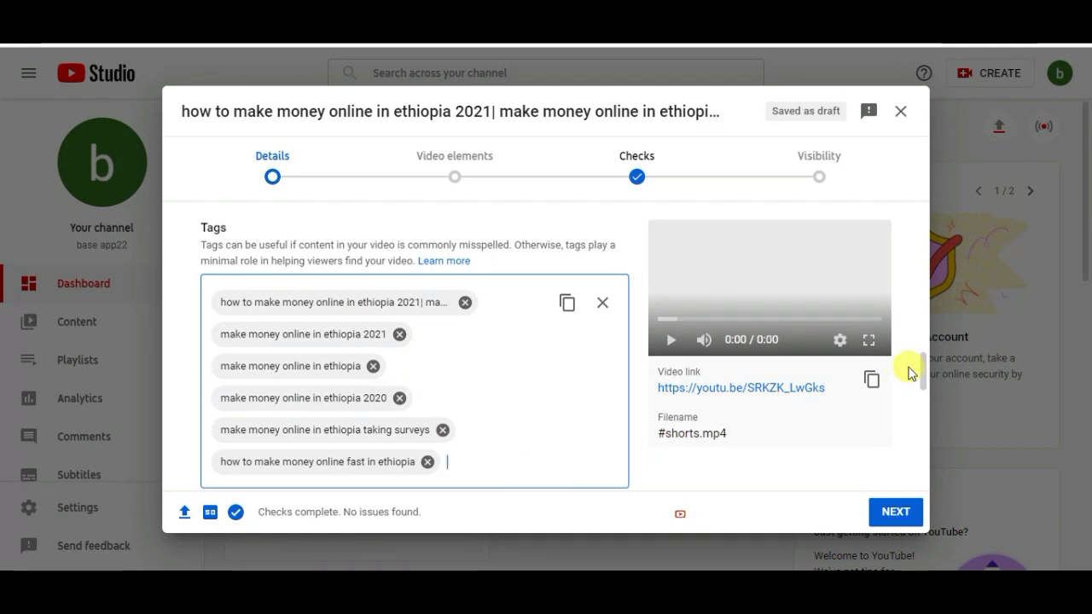
Append ",base app22" to the end of the related keywords in the description.
drag(924, 373, 938, 194)
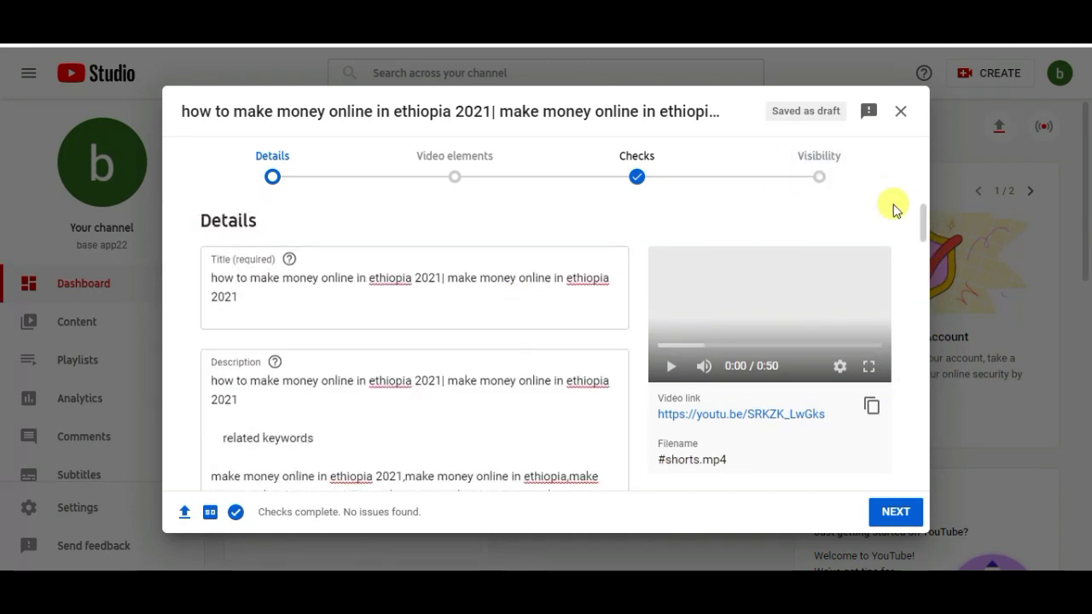
drag(921, 227, 924, 235)
scroll(923, 230, down, 1)
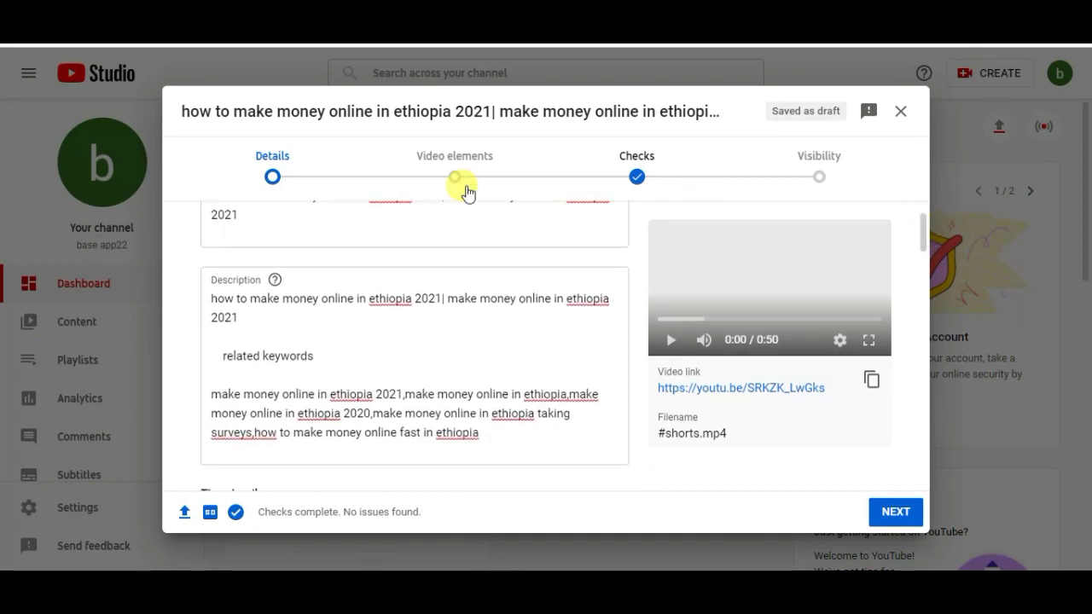
click(349, 215)
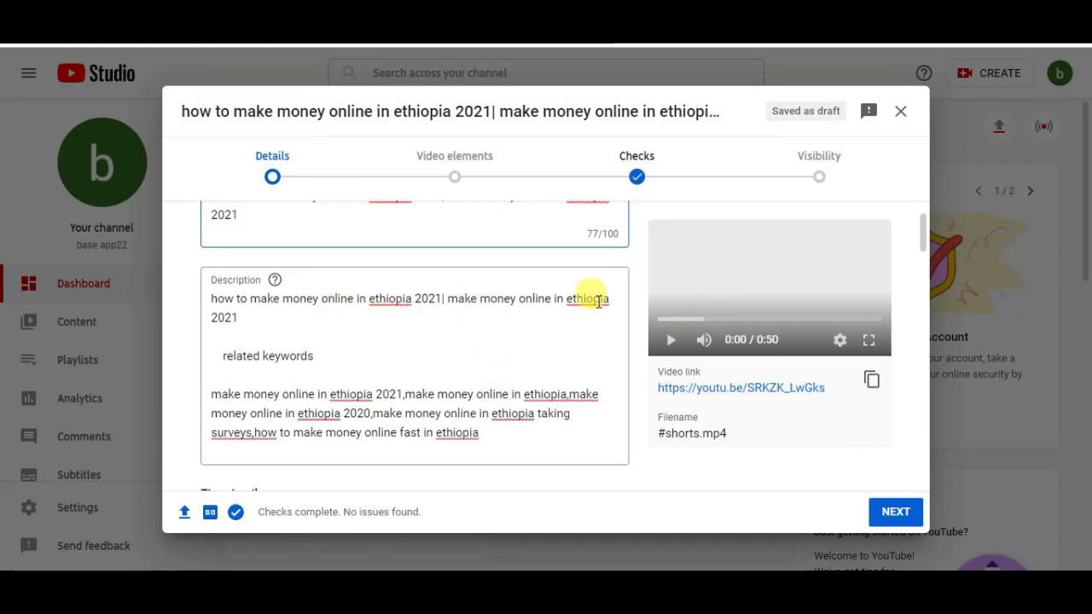
drag(922, 237, 923, 247)
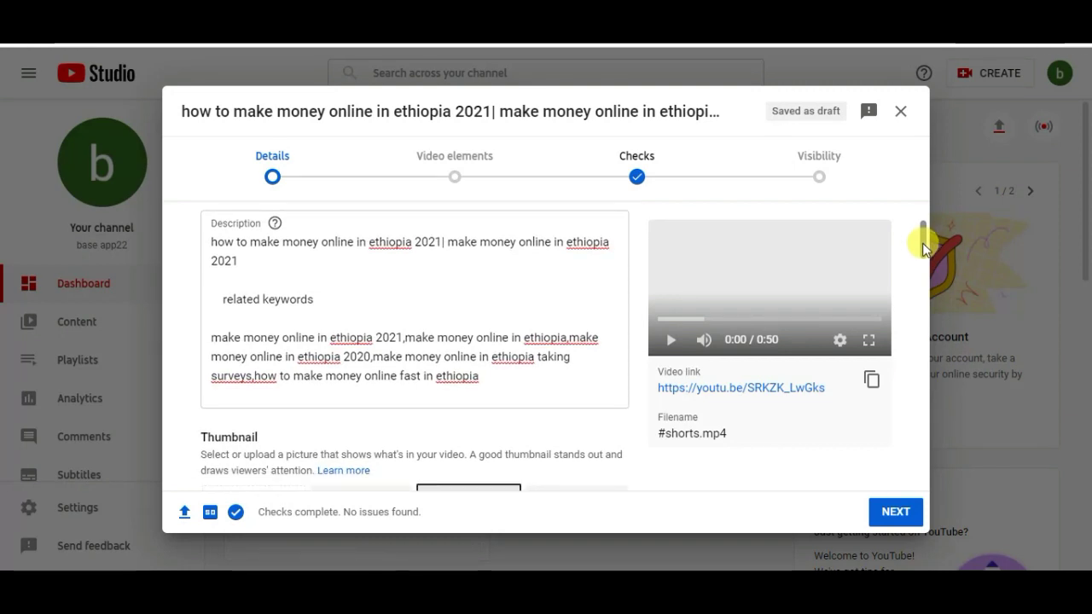
click(499, 377)
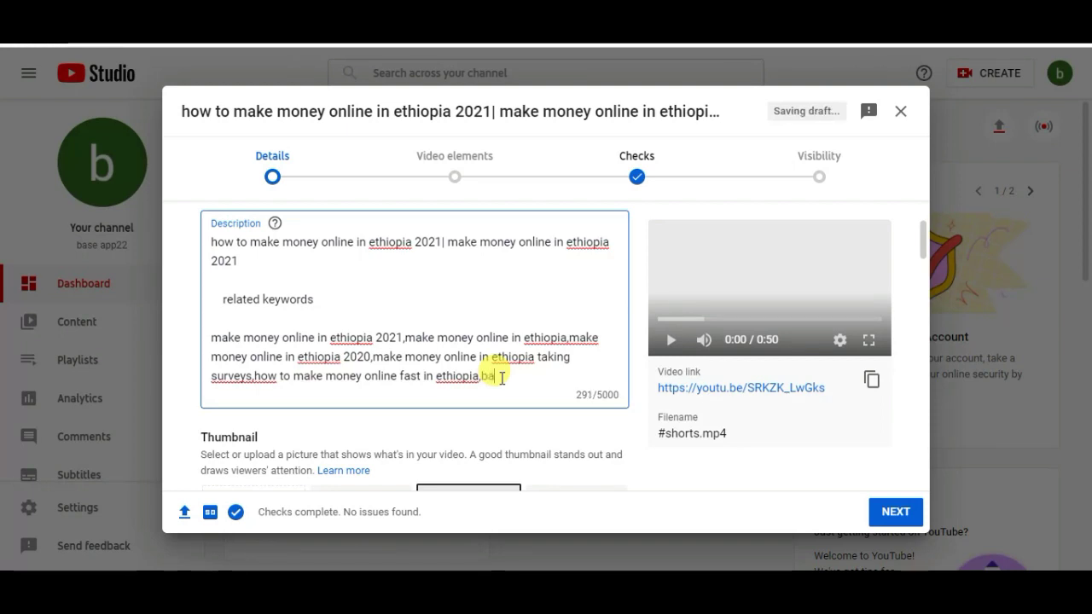
text(,base app22)
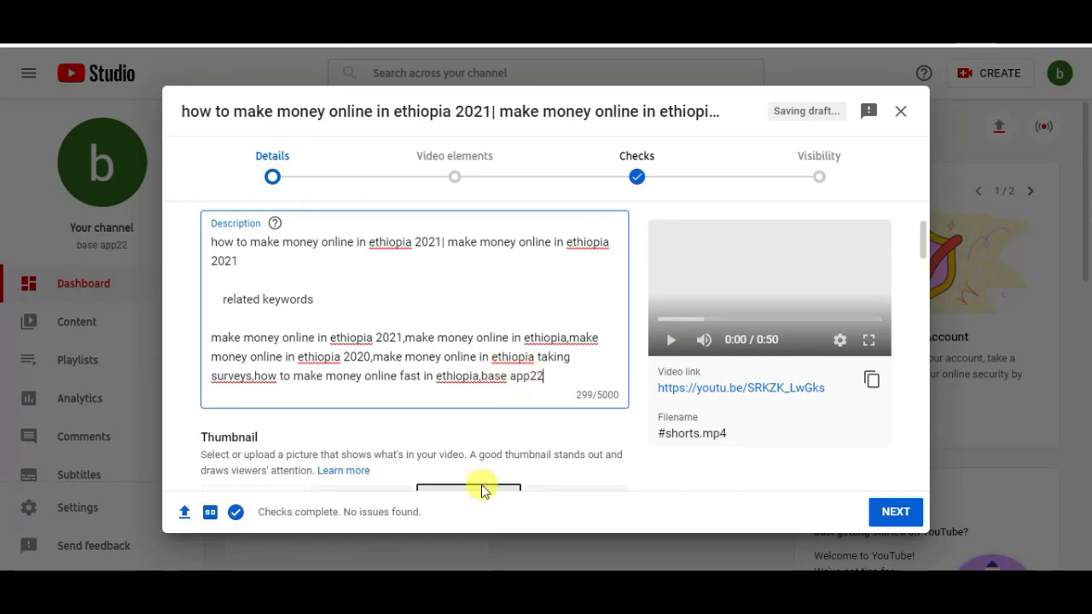
Switch to the published "How To Make Money Online In Ethiopia" video and examine its title and description in the video details.
click(461, 522)
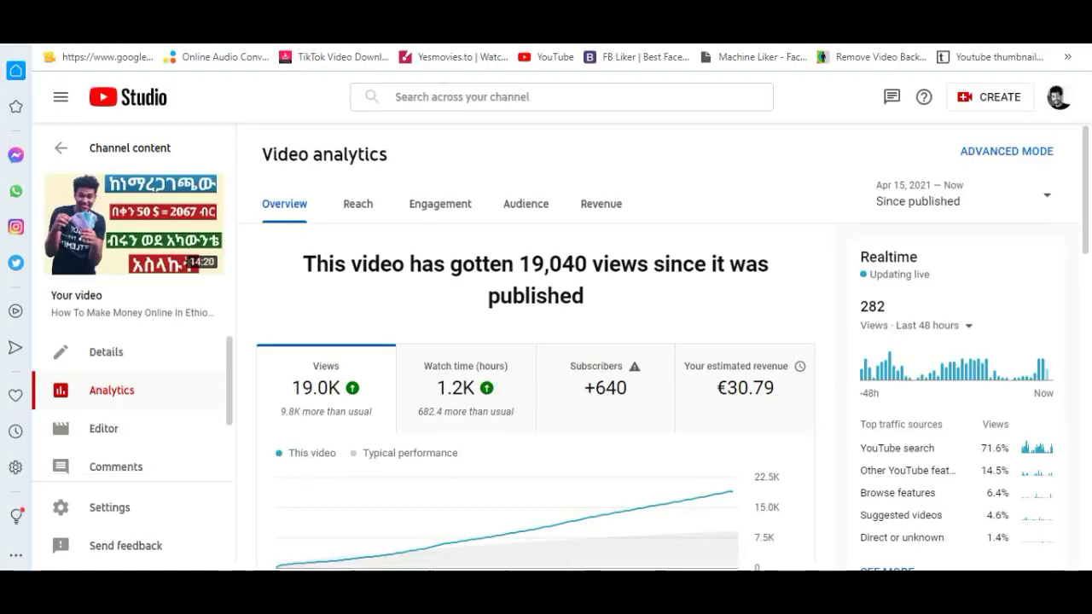
click(139, 348)
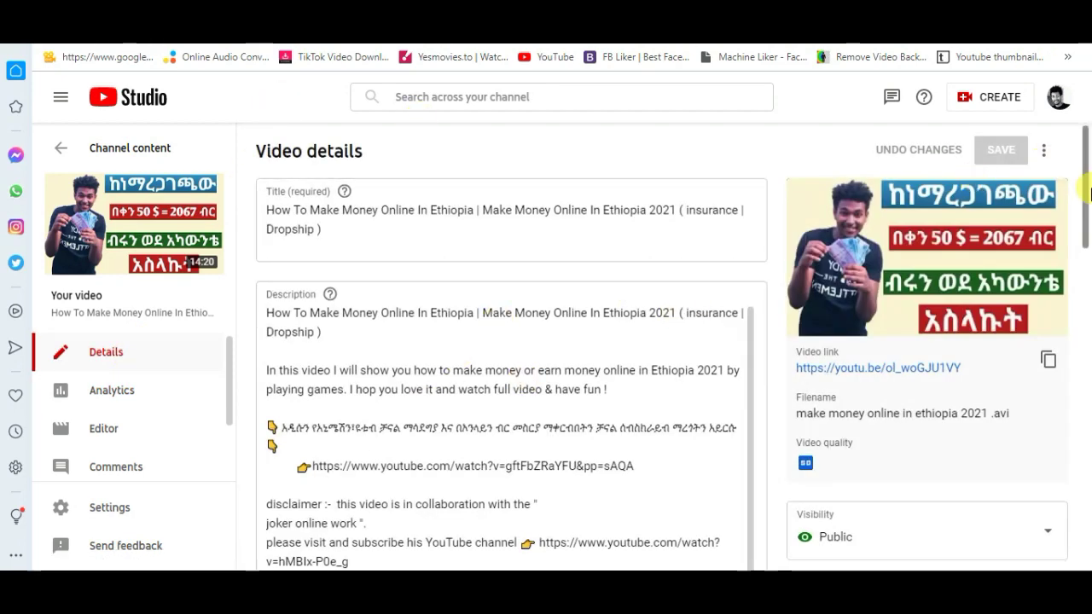
drag(1086, 192, 1081, 316)
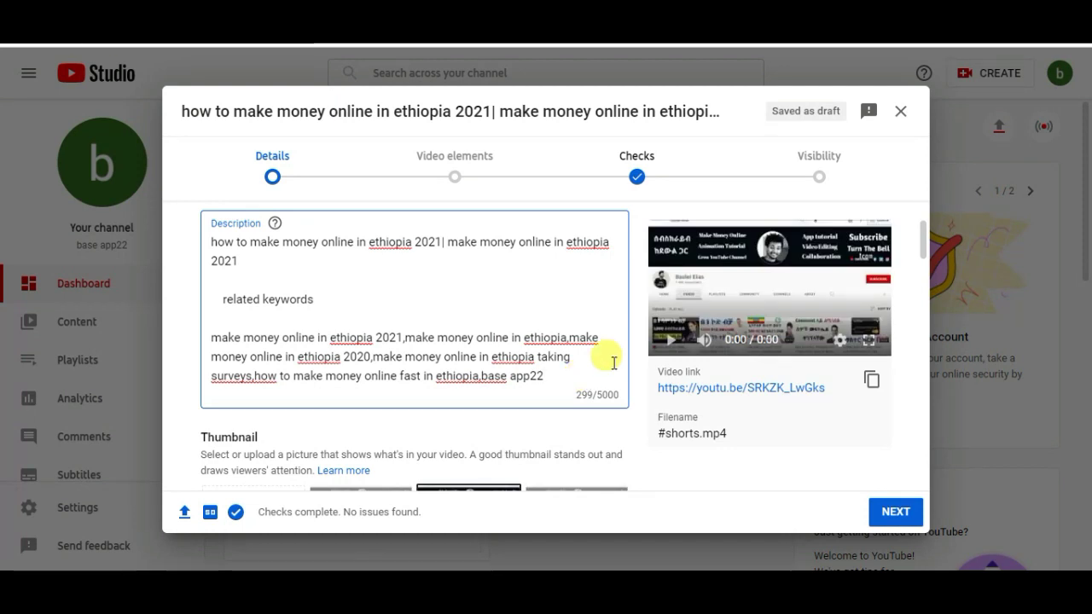
In the draft's description, add a new paragraph between the opening title text and "related keywords".
key(Up)
key(Up)
key(Up)
key(Up)
key(Up)
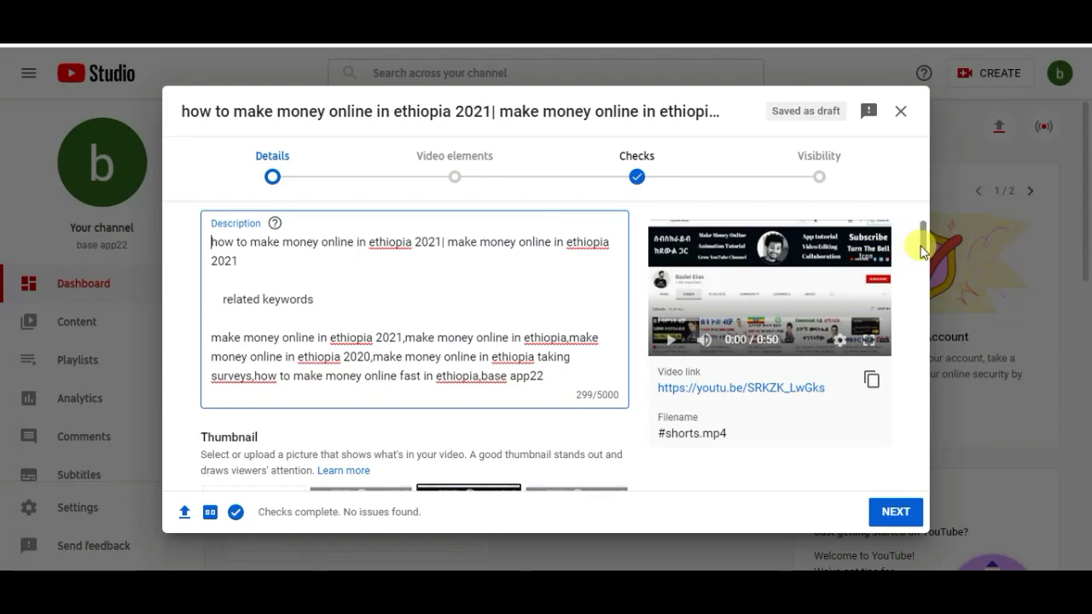
scroll(920, 242, up, 1)
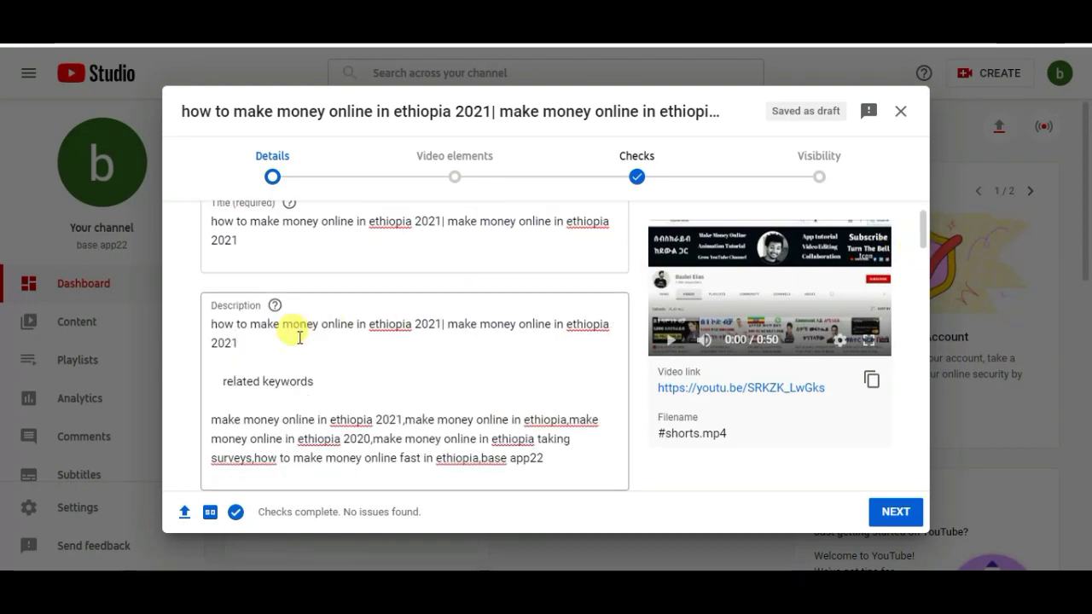
click(247, 345)
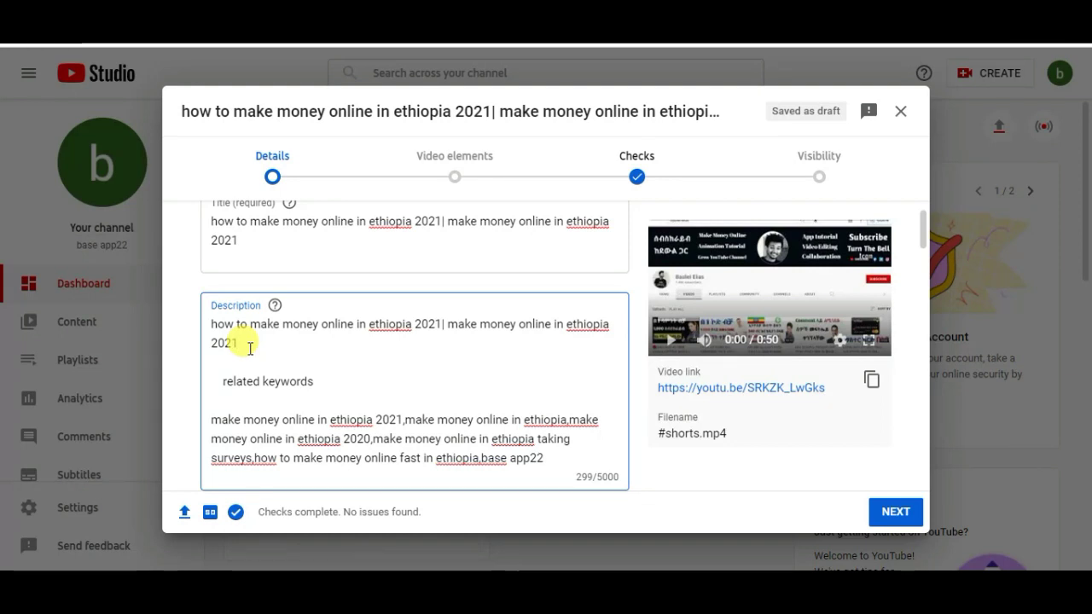
key(Return)
key(Return)
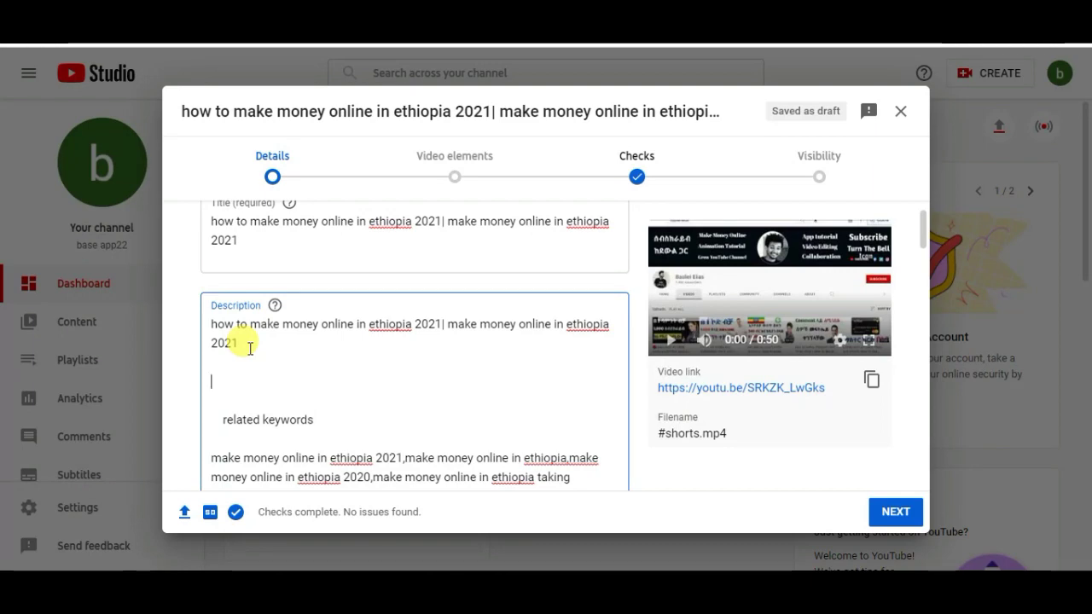
Write "in this video i will show you how to make money online in ethiopia 2021" in the description's new paragraph.
text(in )
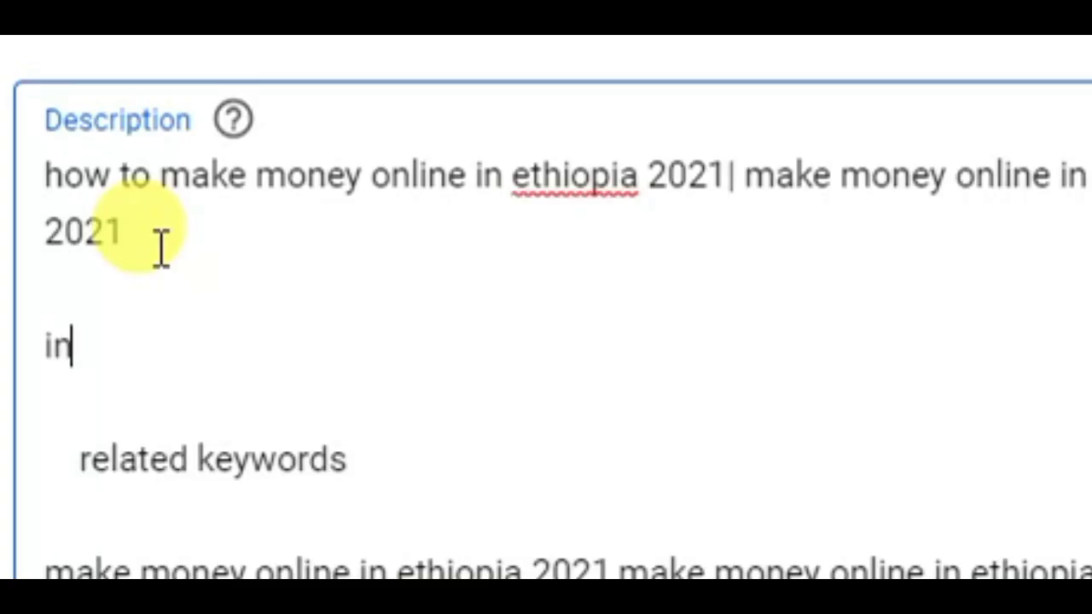
text(this v)
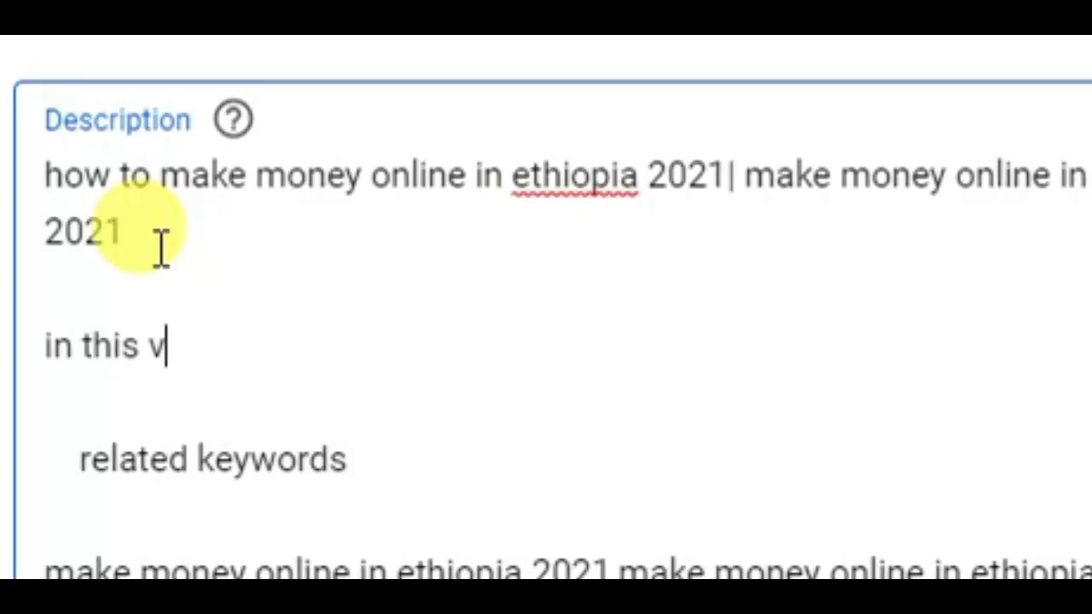
text(ideo i)
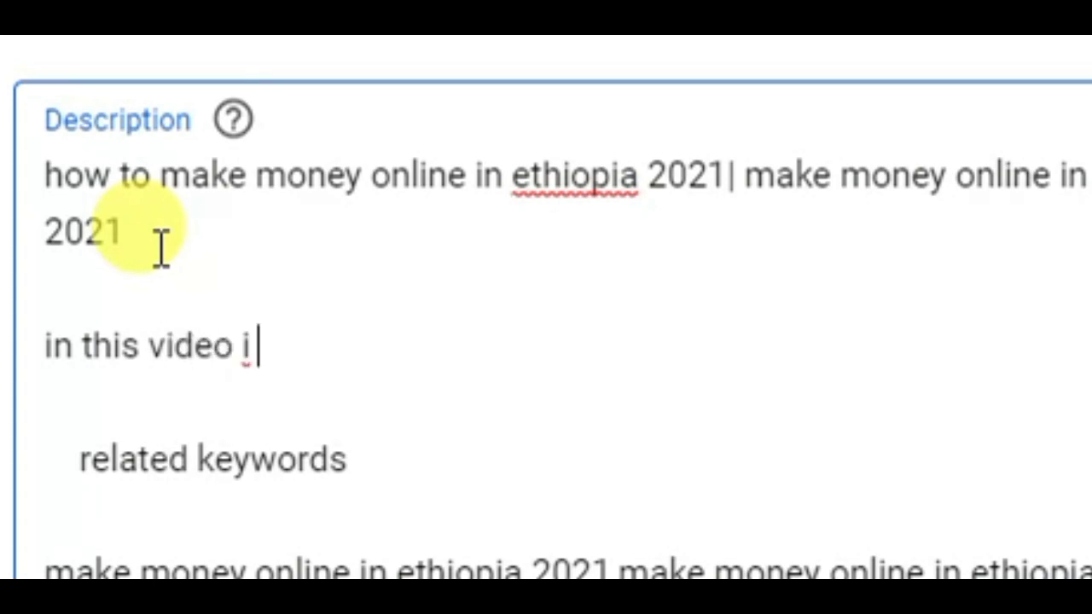
text( will s)
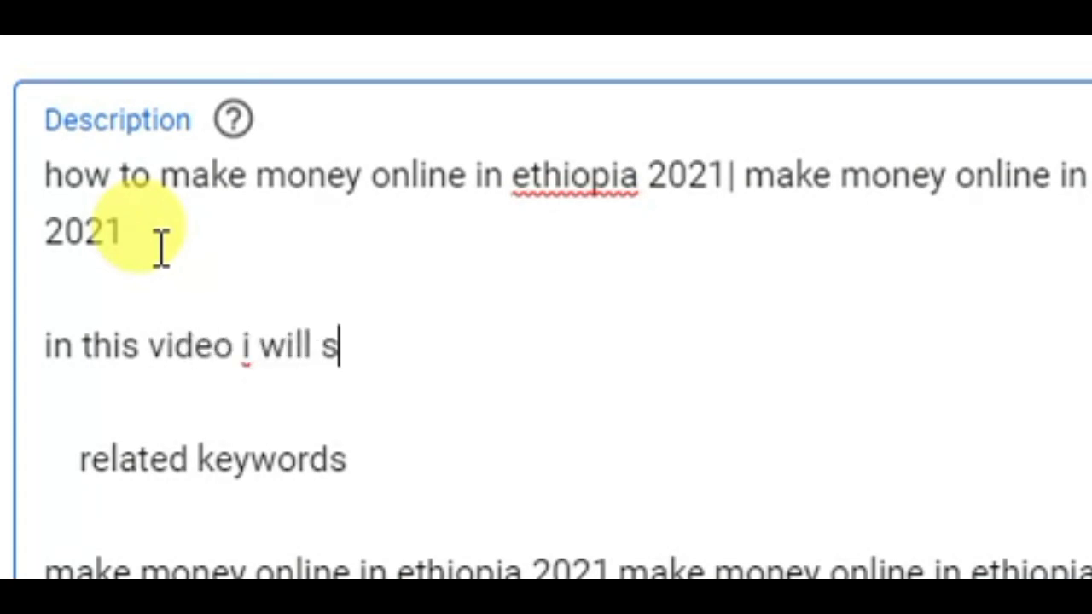
text(how you )
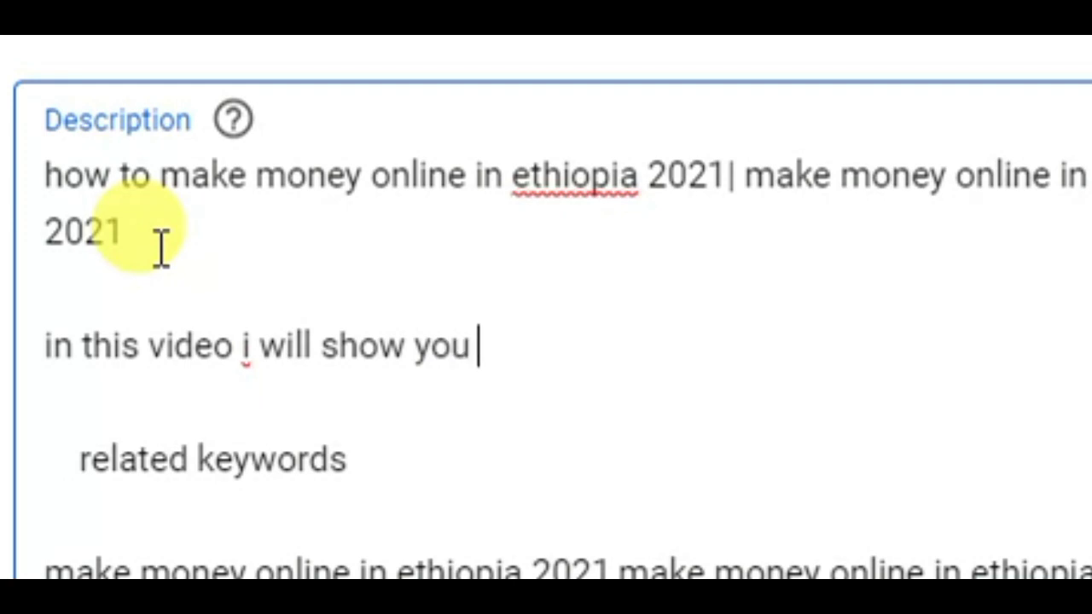
text(ho wq)
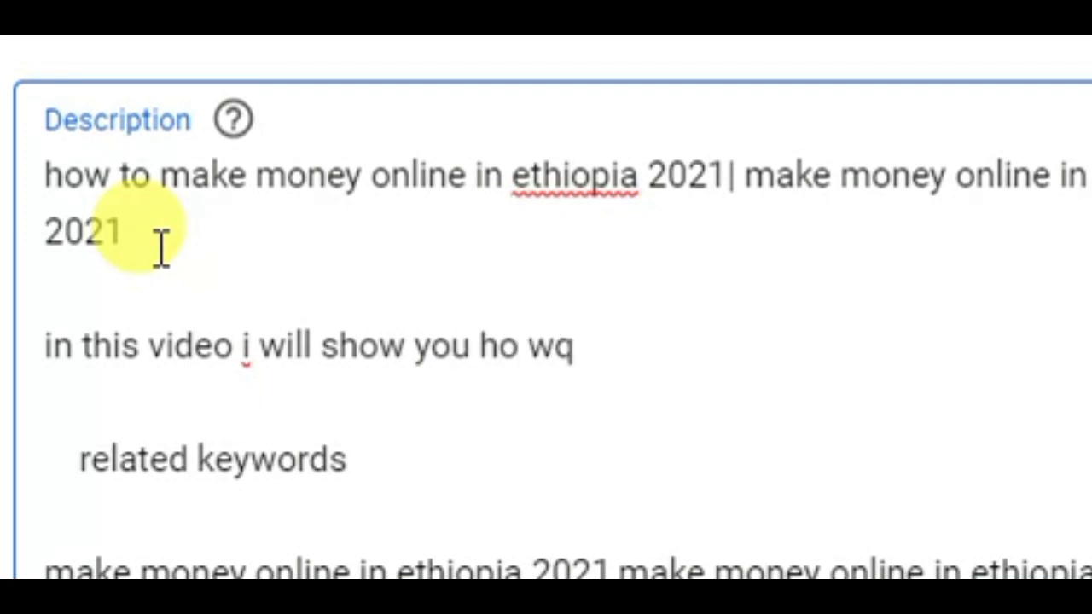
key(BackSpace)
key(BackSpace)
text(w)
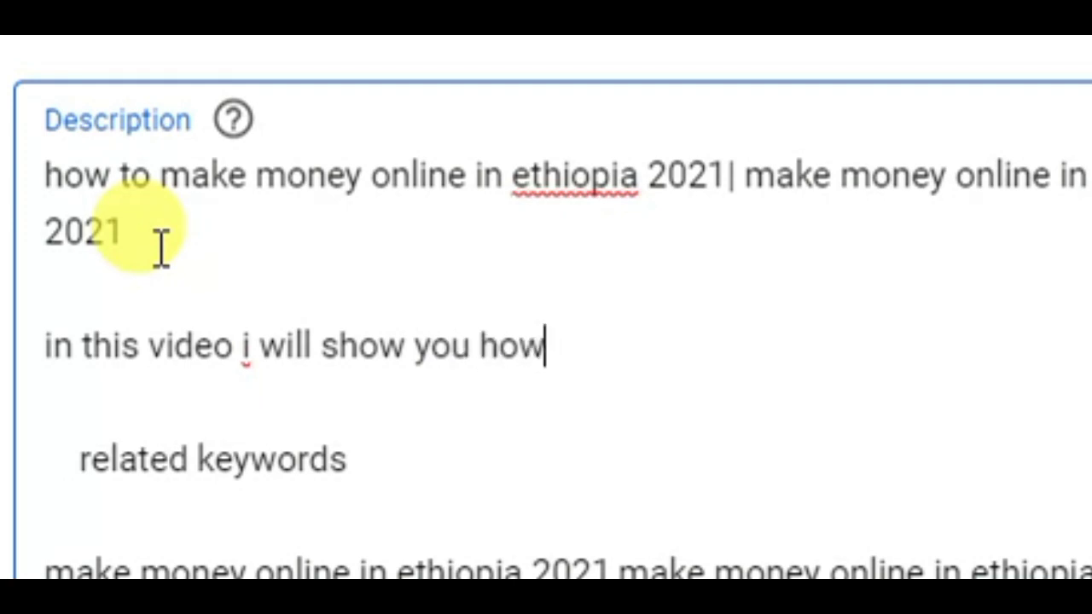
text( to make mo)
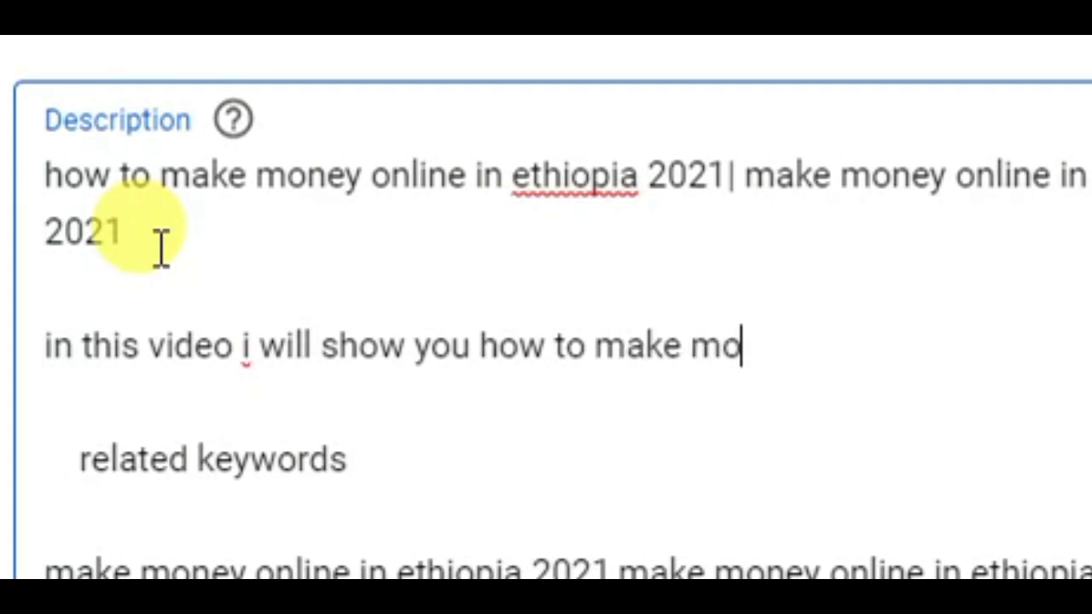
text(ney online )
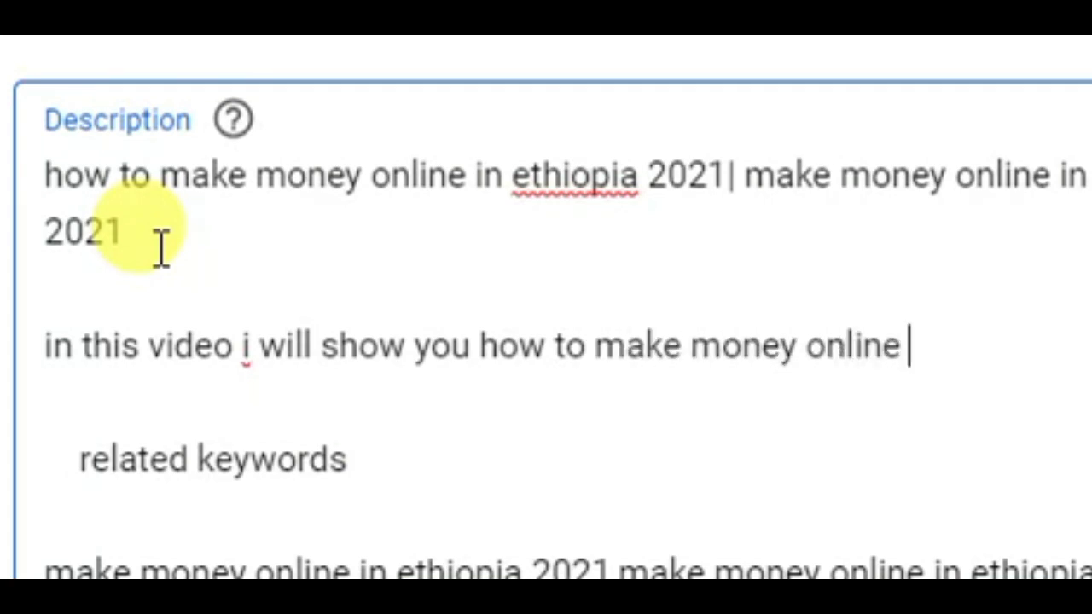
text(in ethioop)
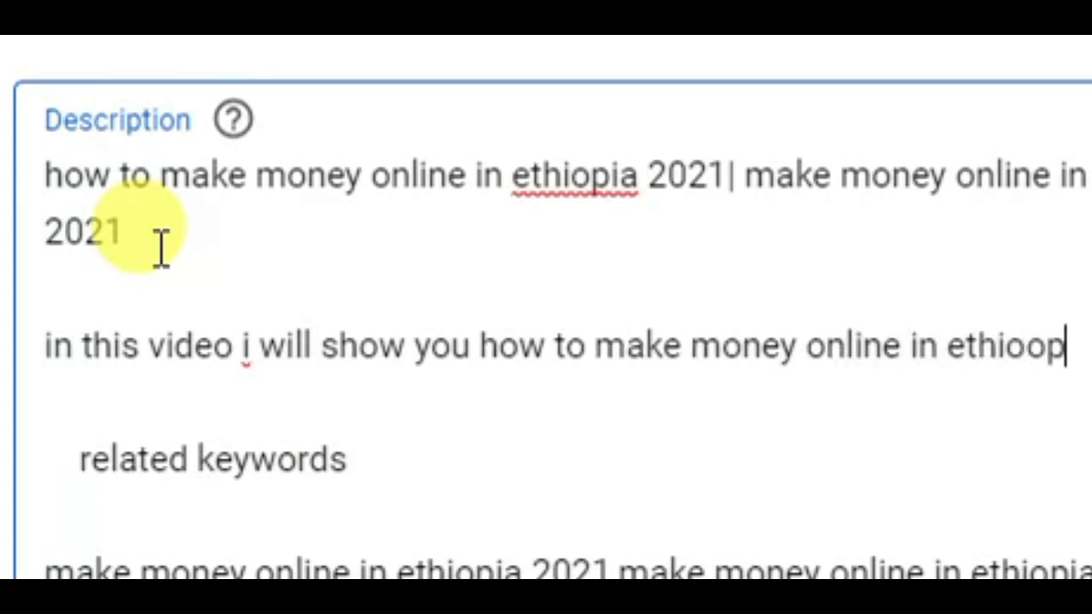
key(BackSpace)
key(BackSpace)
text(pia 2021)
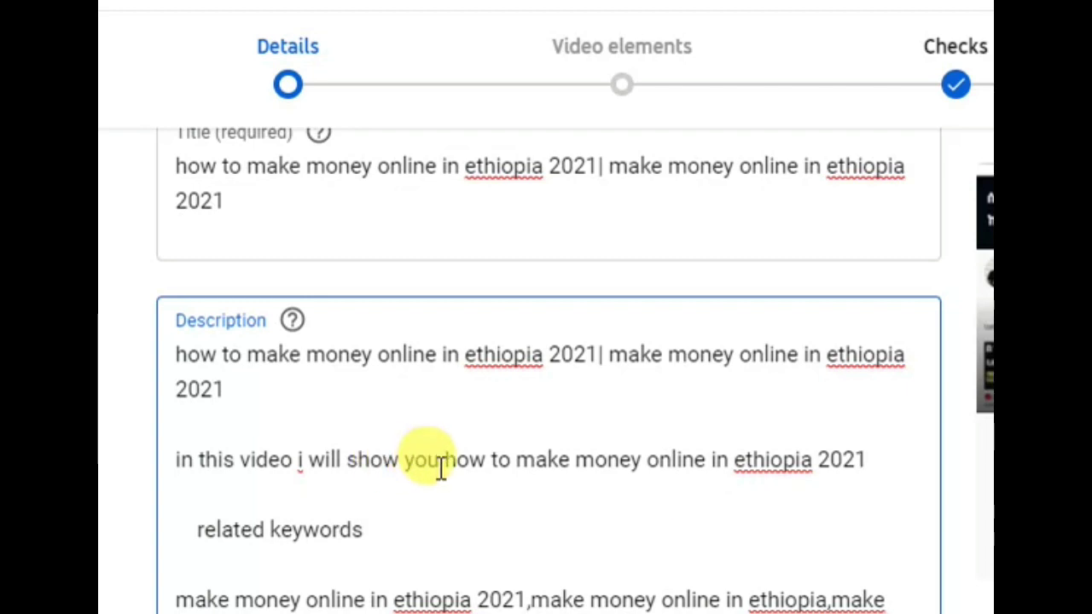
drag(450, 469, 878, 454)
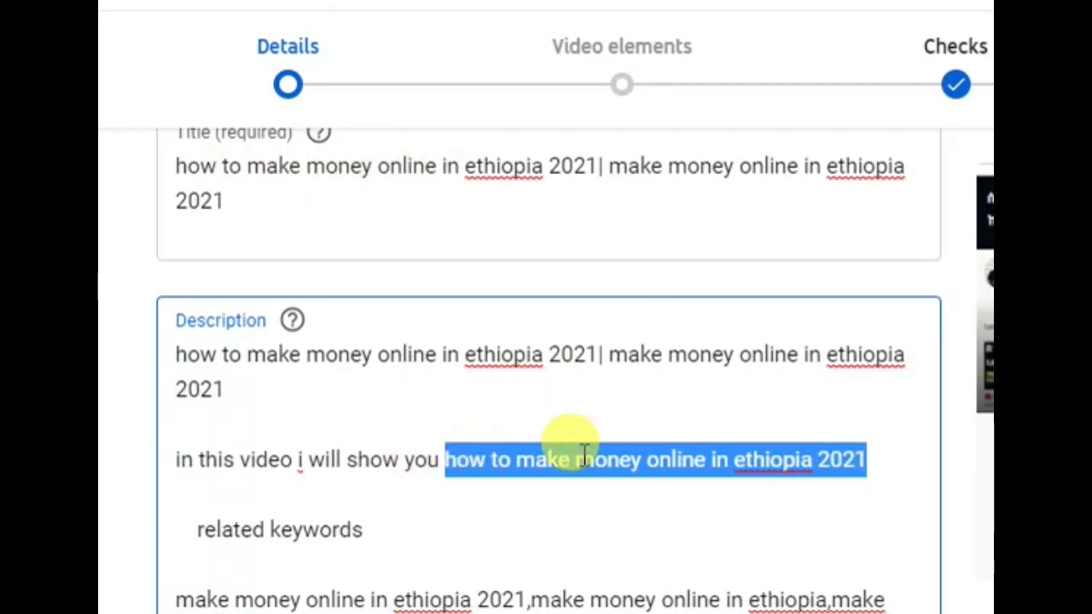
click(876, 461)
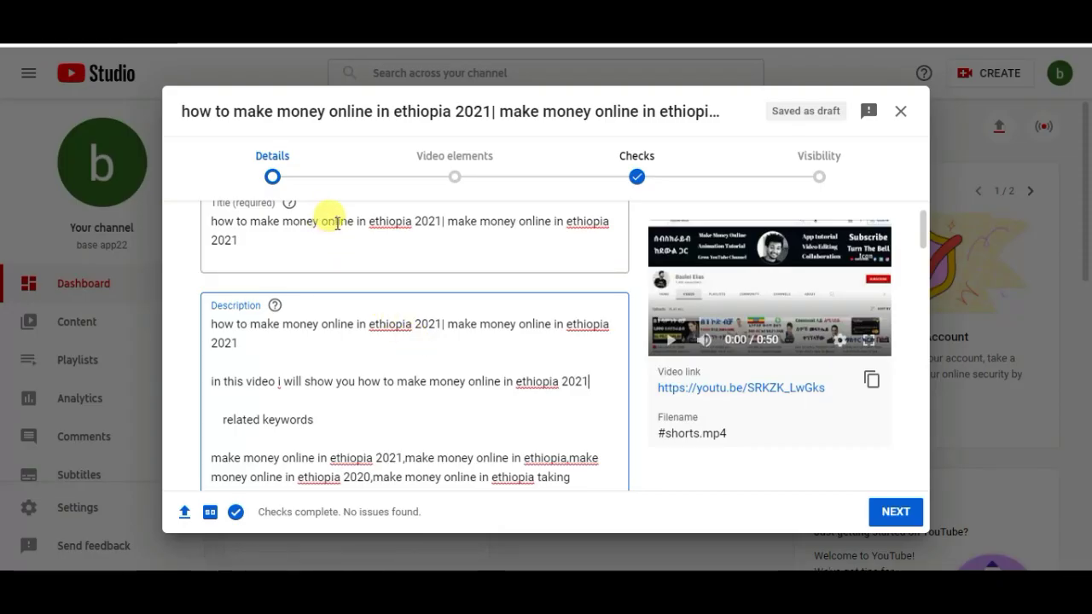
click(378, 217)
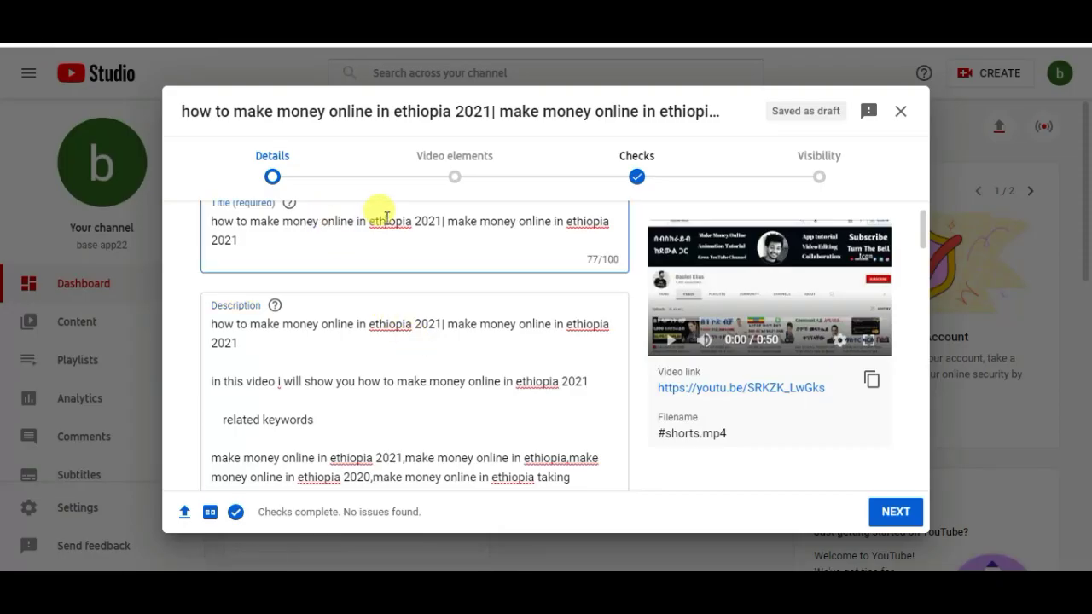
click(285, 329)
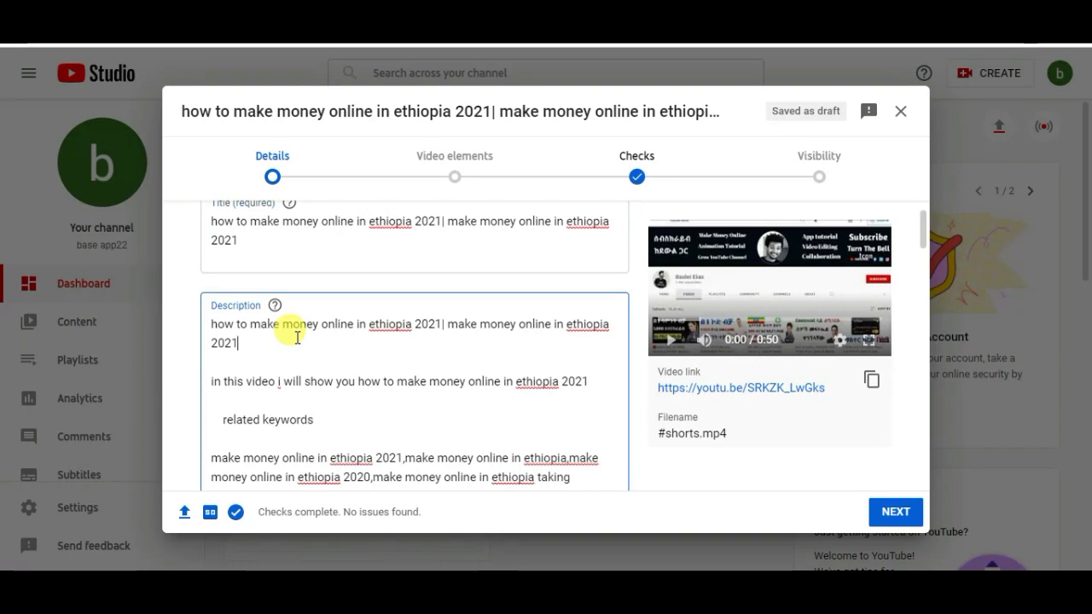
click(248, 343)
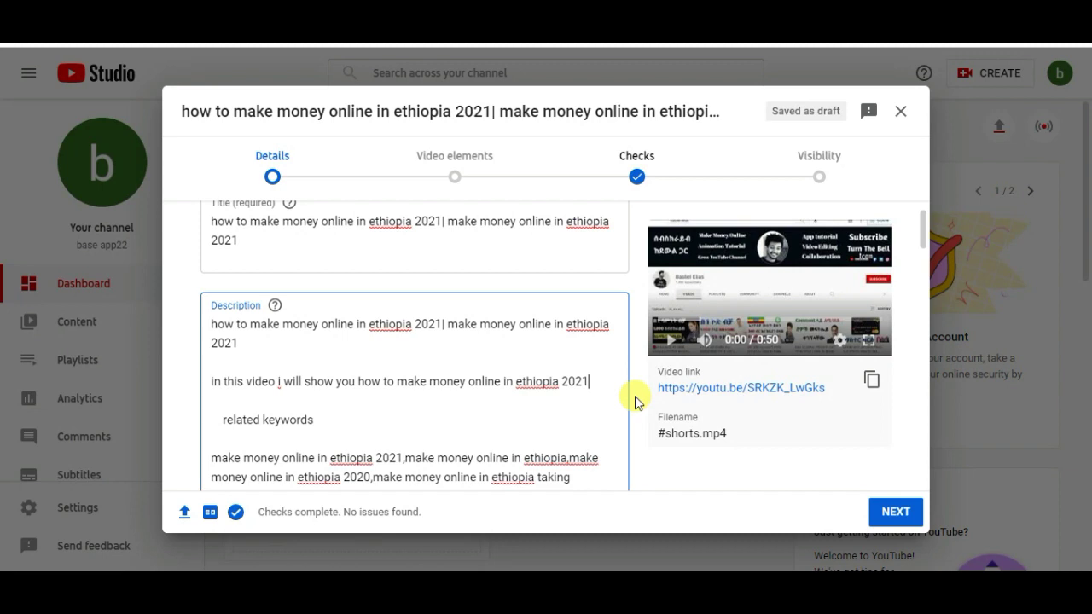
Extend the description's summary sentence after "2021" with " by uploading videos on youtube.".
text(by )
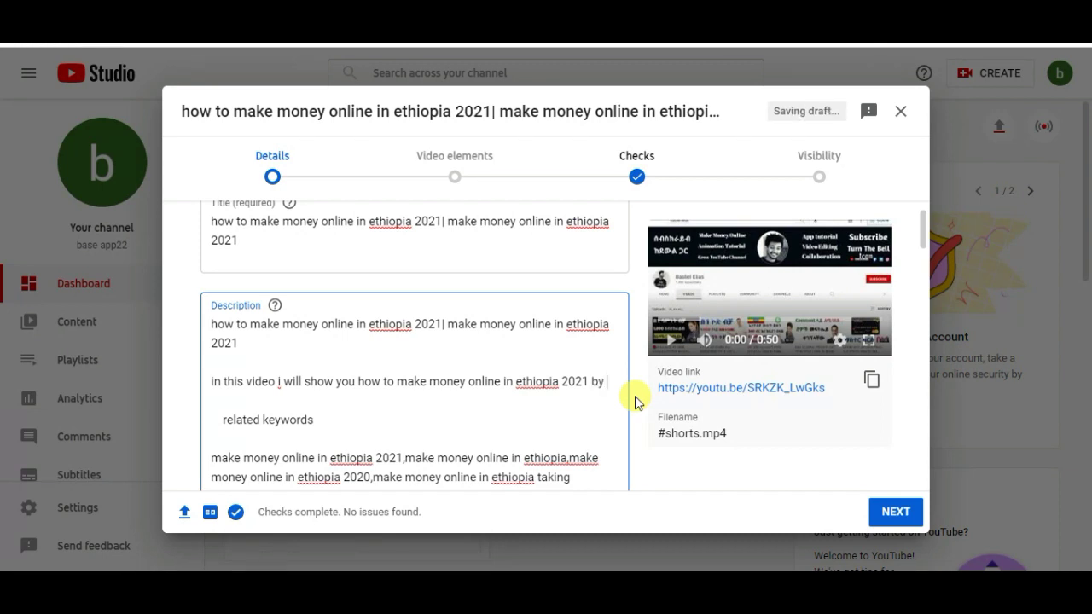
text(uploa)
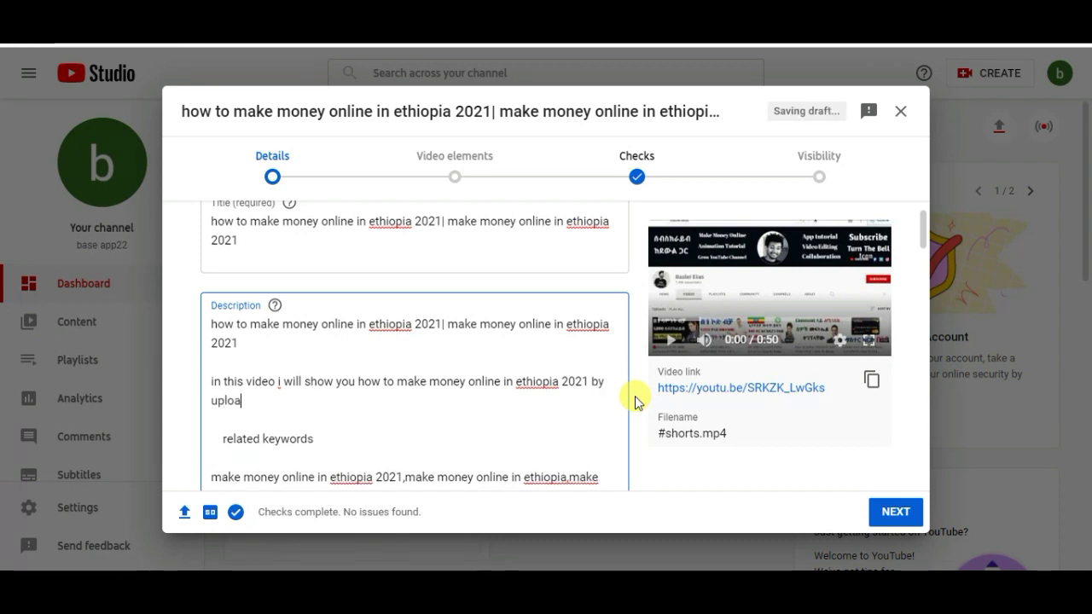
text(ding vide)
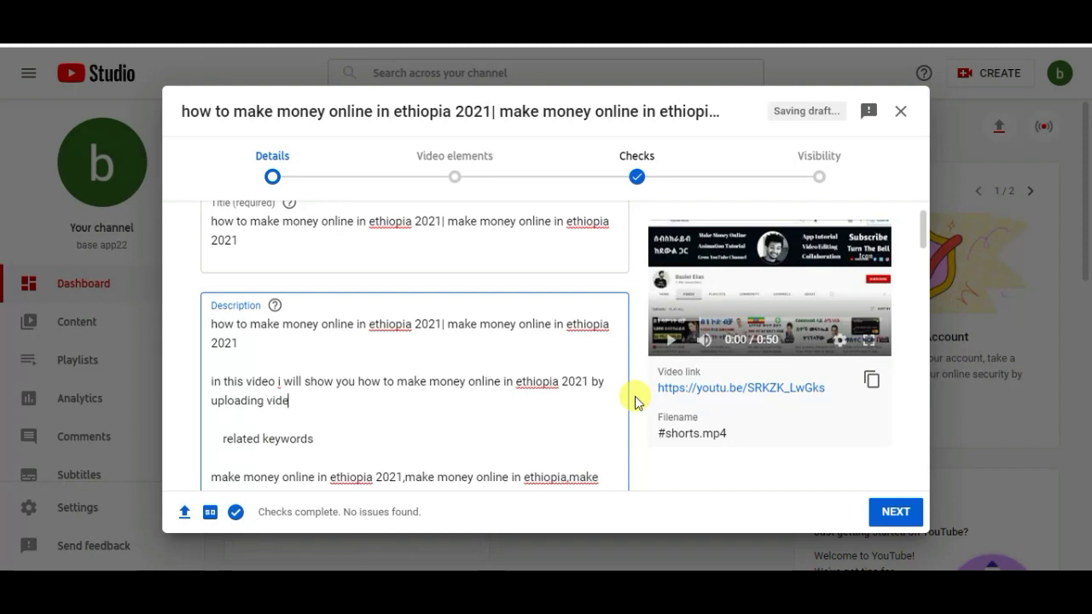
text(os on)
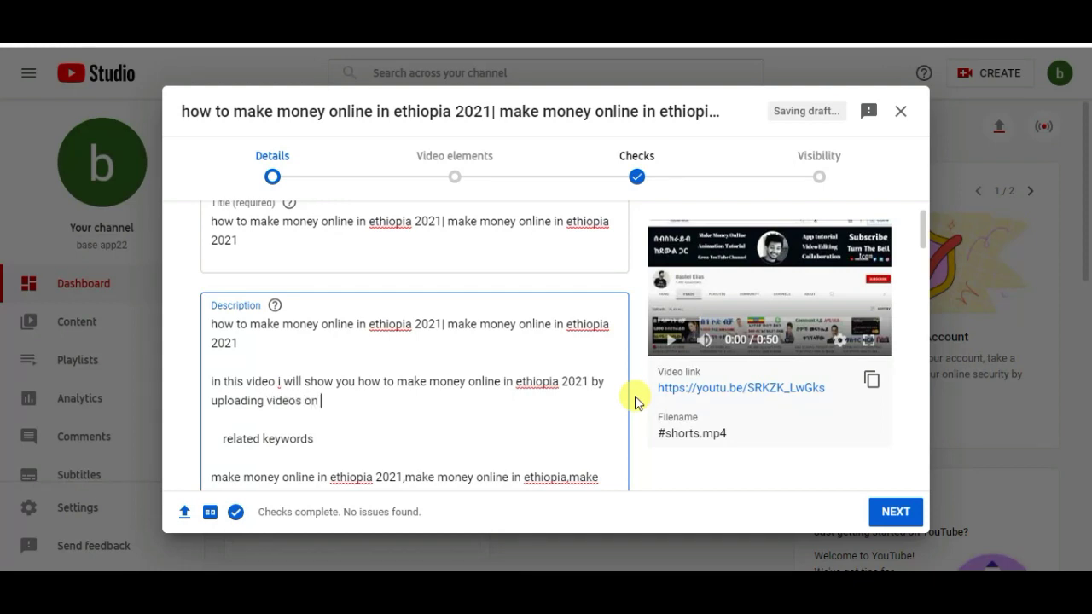
text( youtube.)
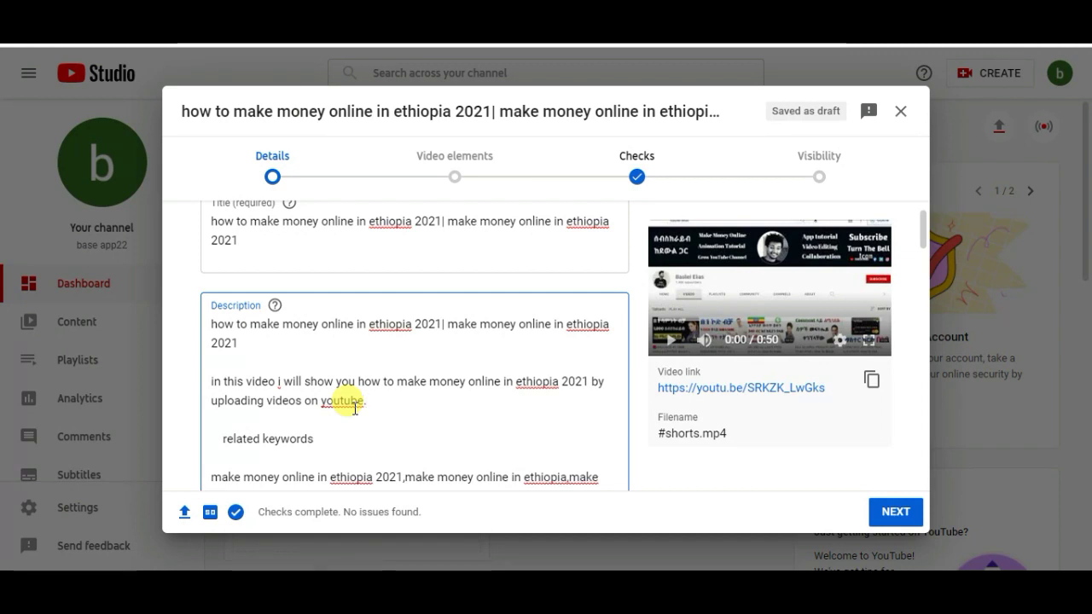
key(BackSpace)
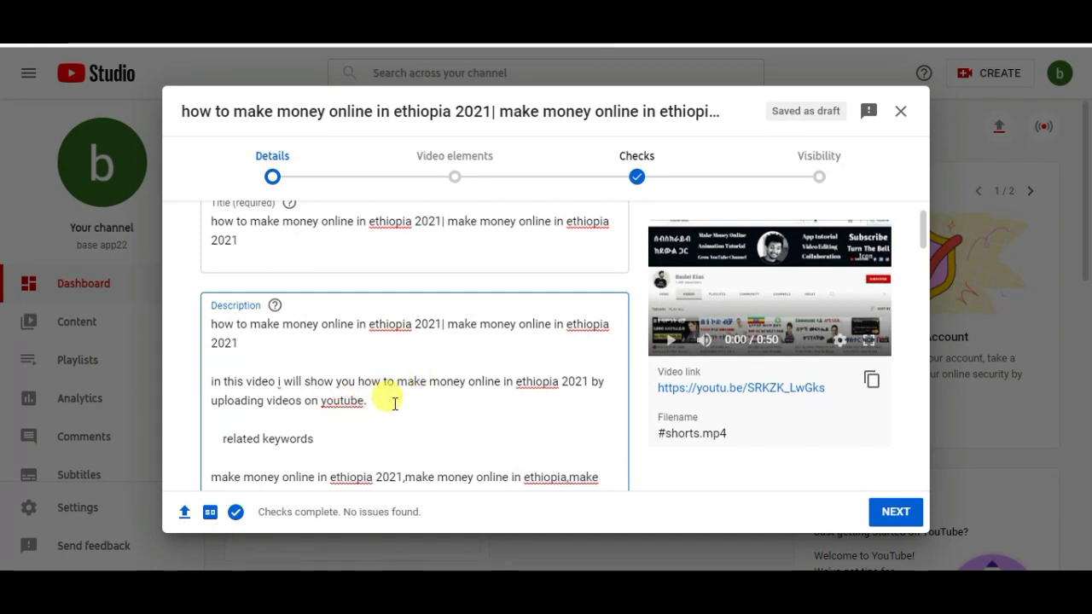
Add the hashtag "#how_to_make_money_online_in_ethiopia_2021" as its own paragraph between the summary sentence and "related keywords" in the description.
key(Return)
key(Return)
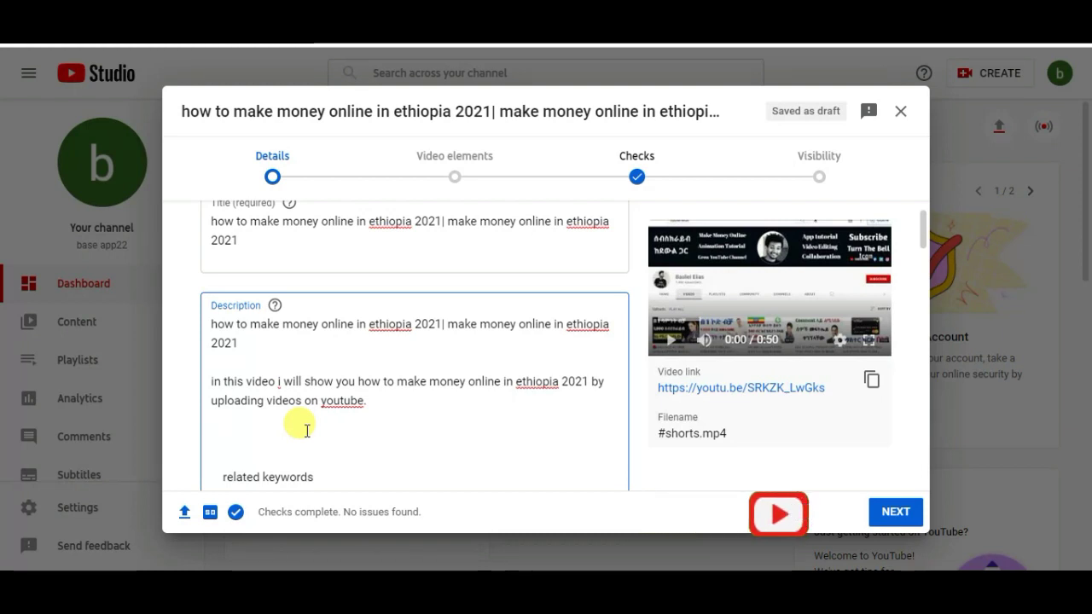
text(#ho)
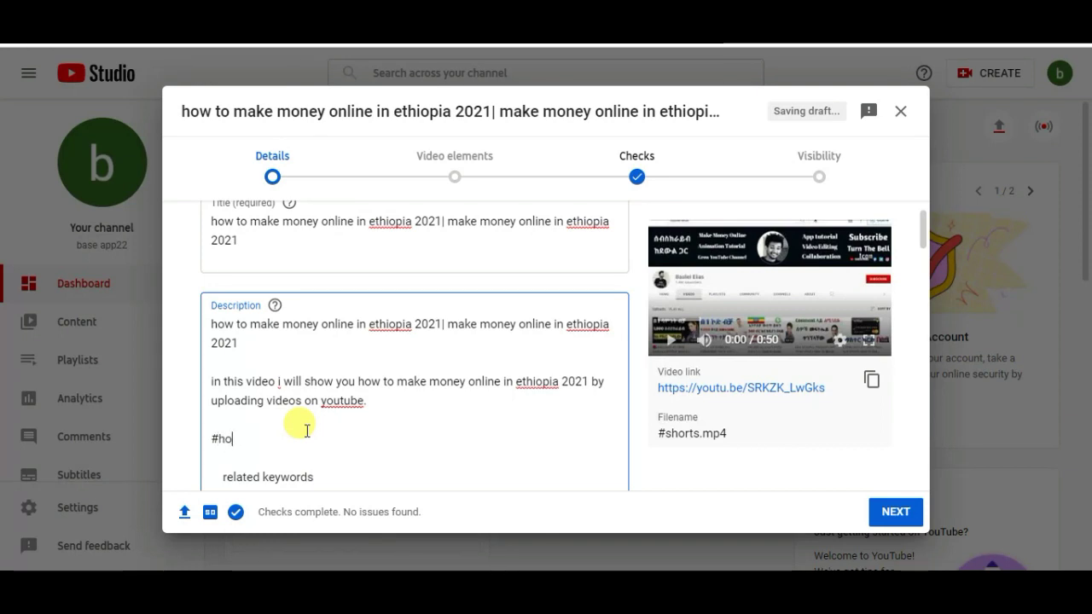
text(w)
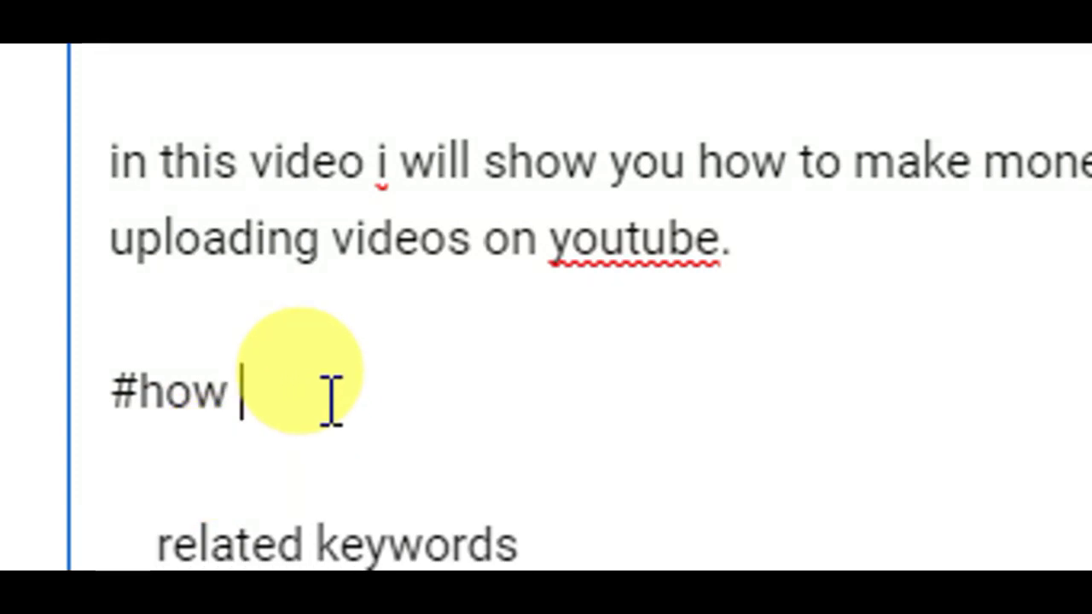
key(BackSpace)
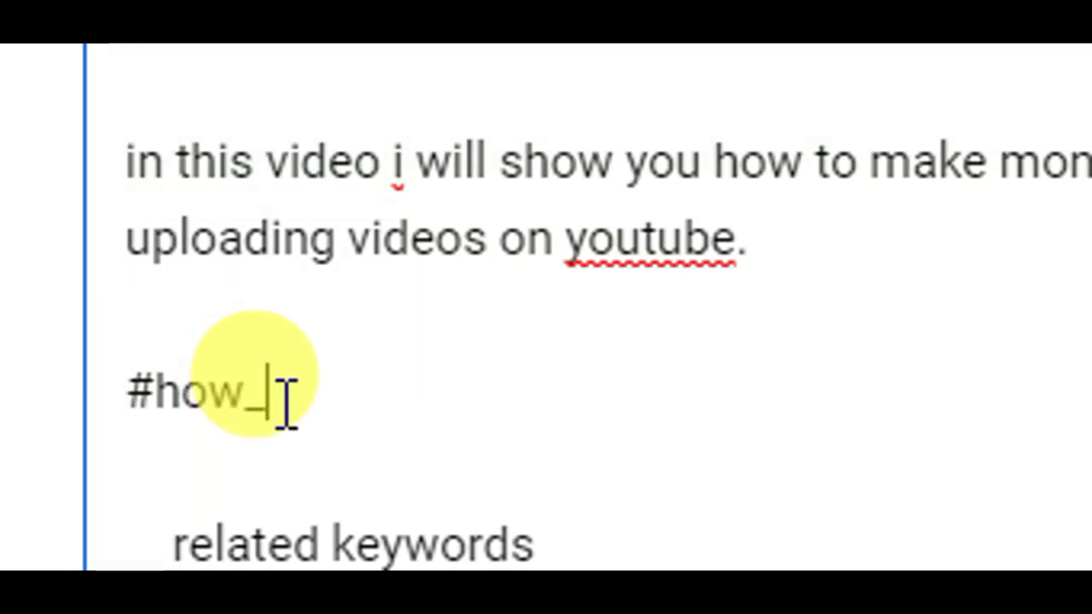
text(to)
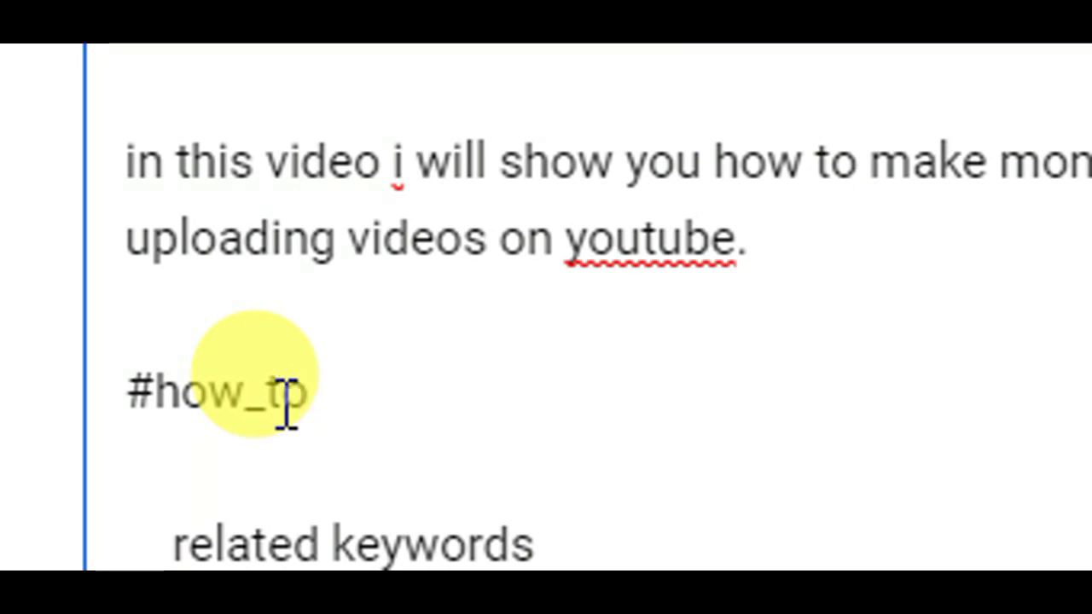
text(_)
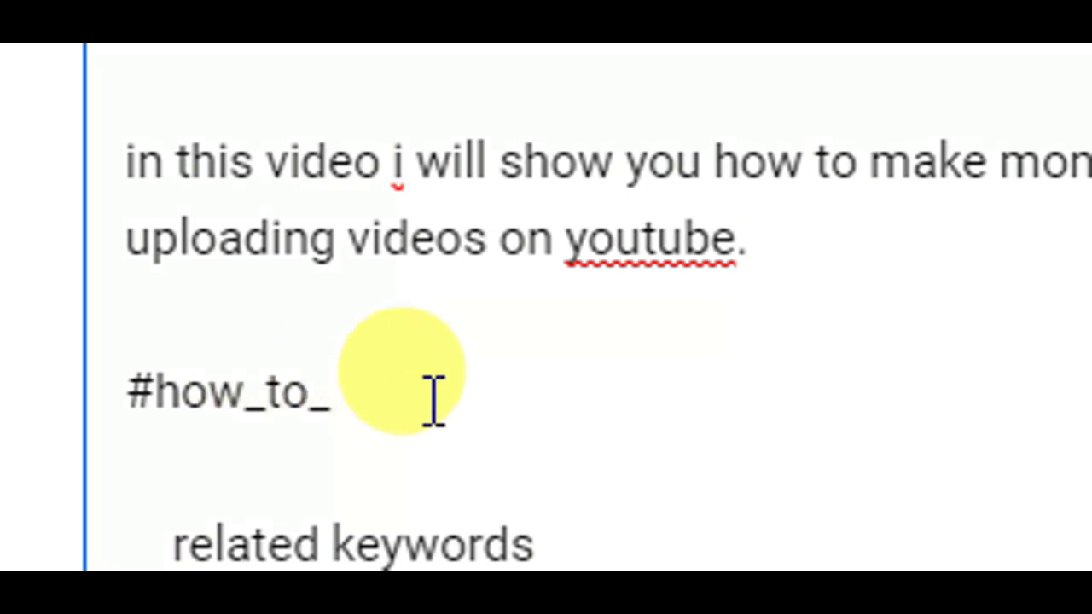
text(make_)
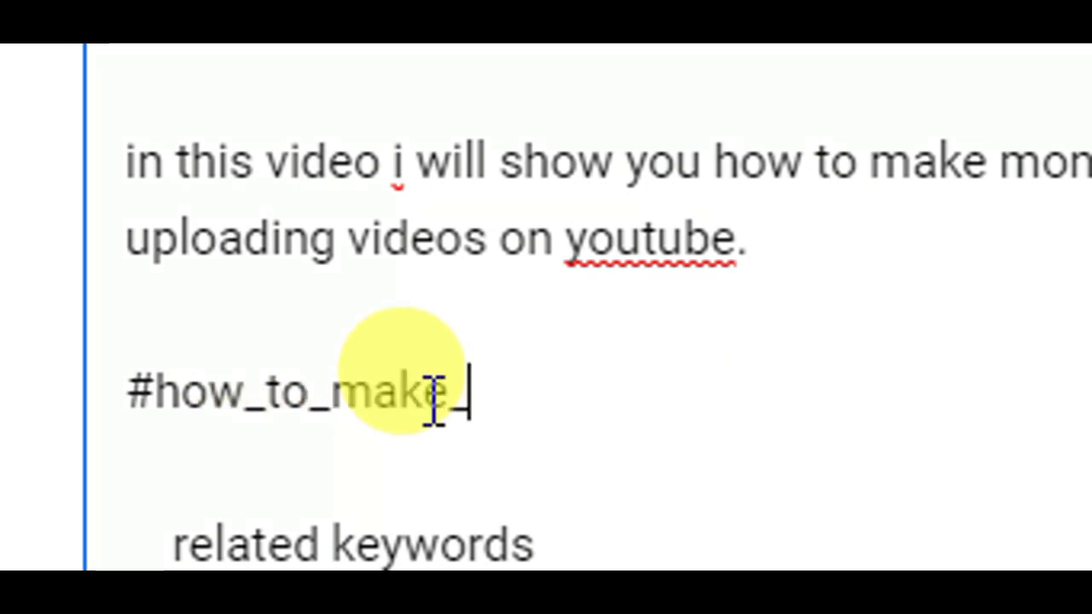
text(money)
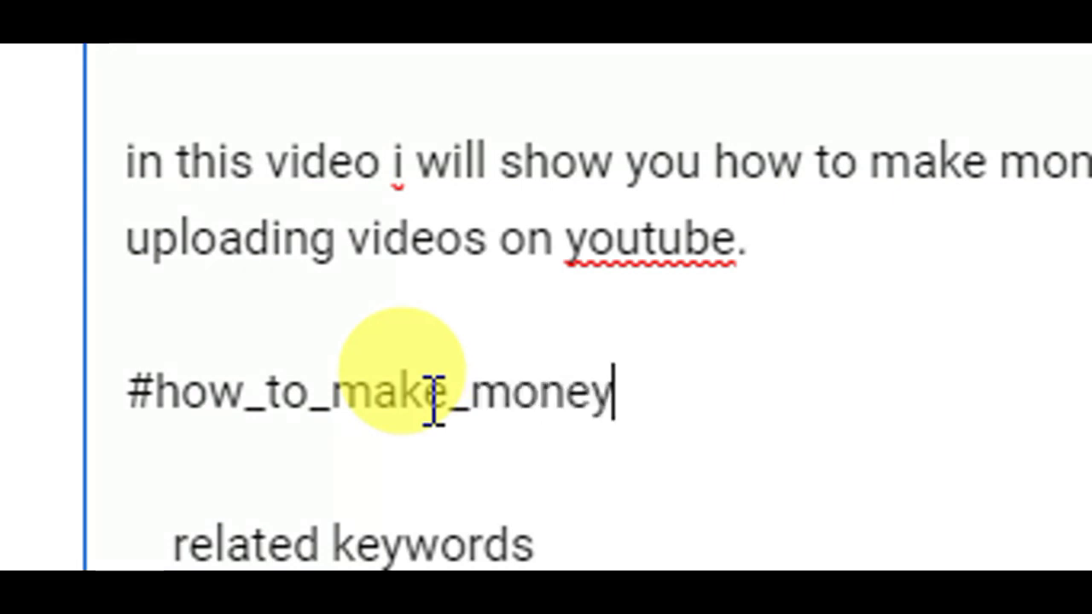
text(_onli)
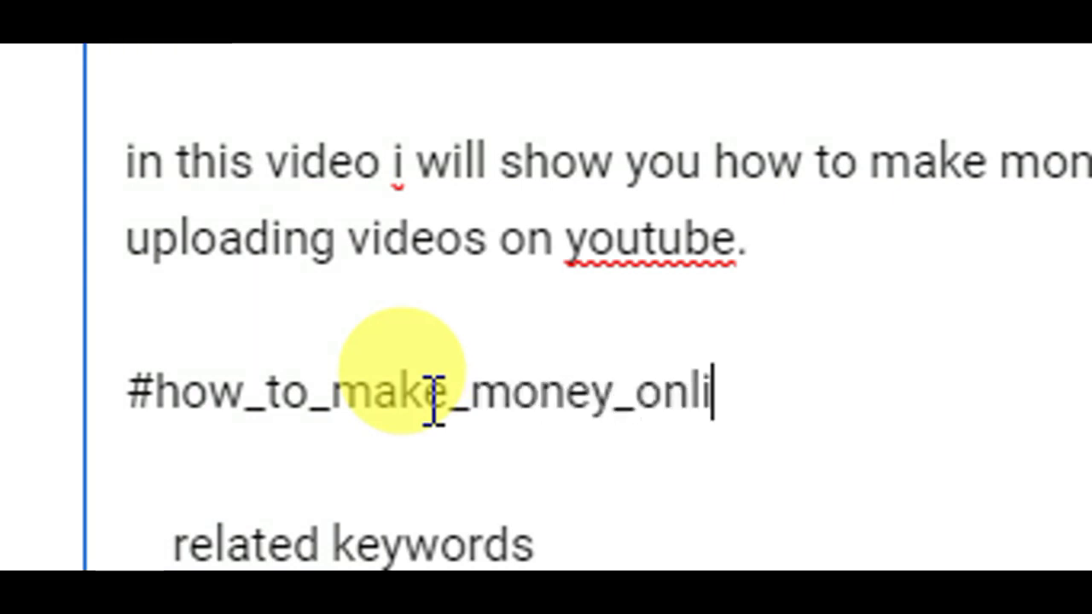
text(ne_in)
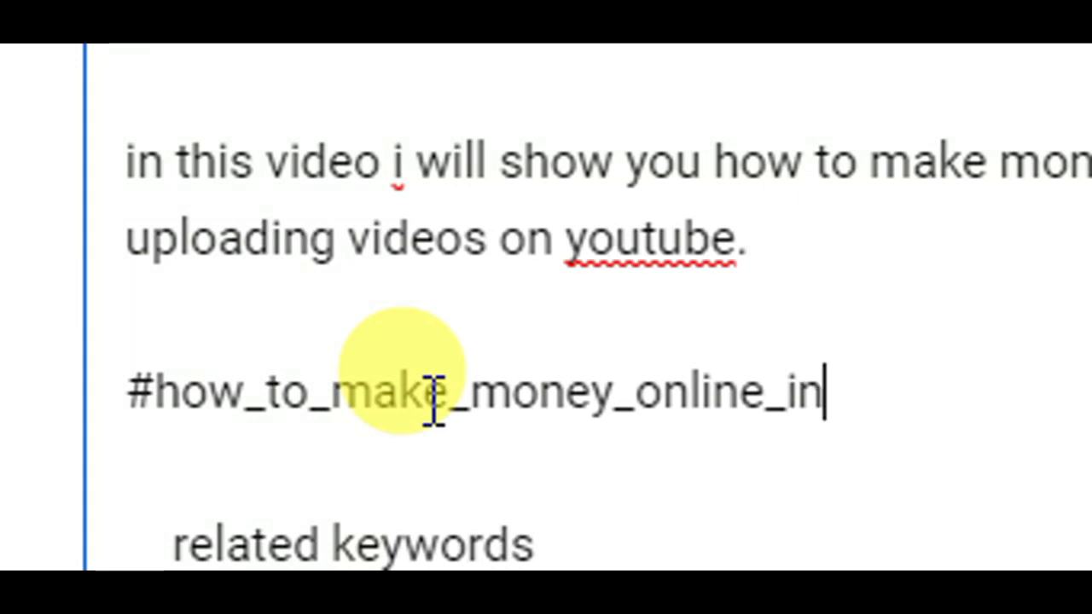
text(_ethiopia)
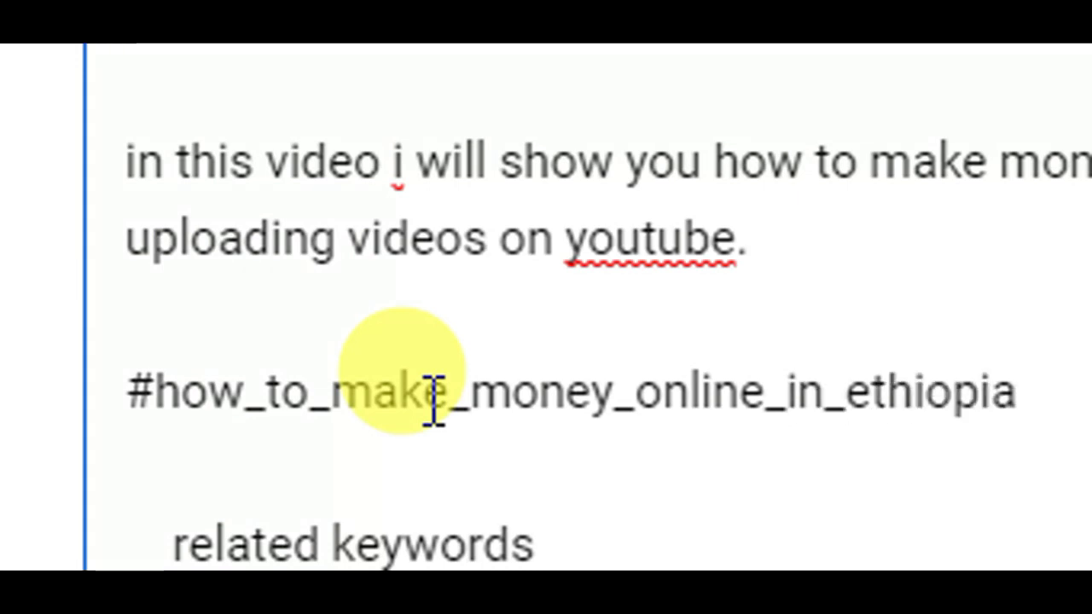
text(_20)
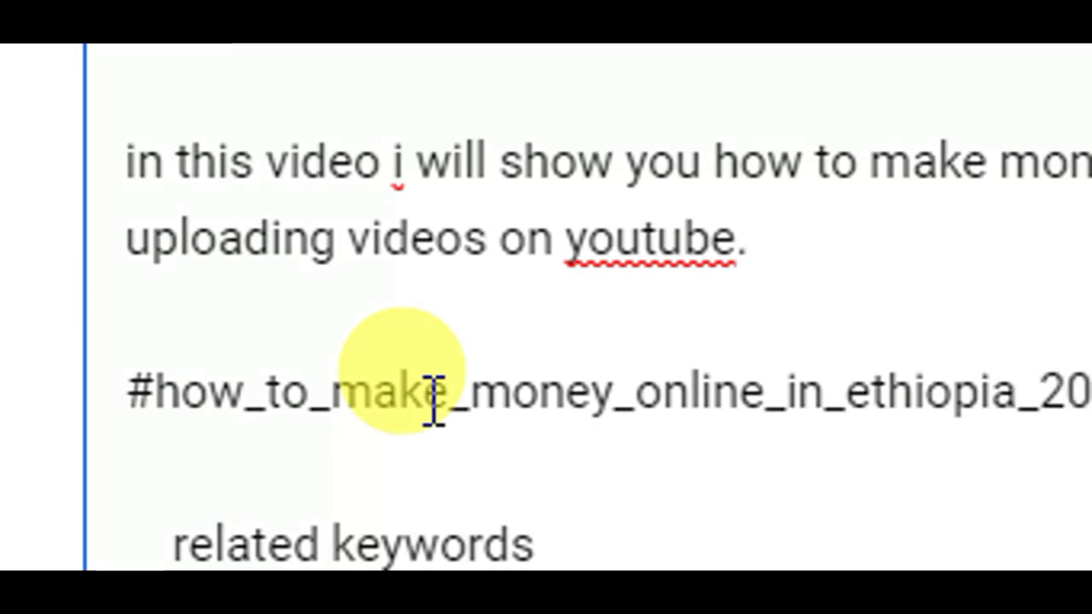
text(21)
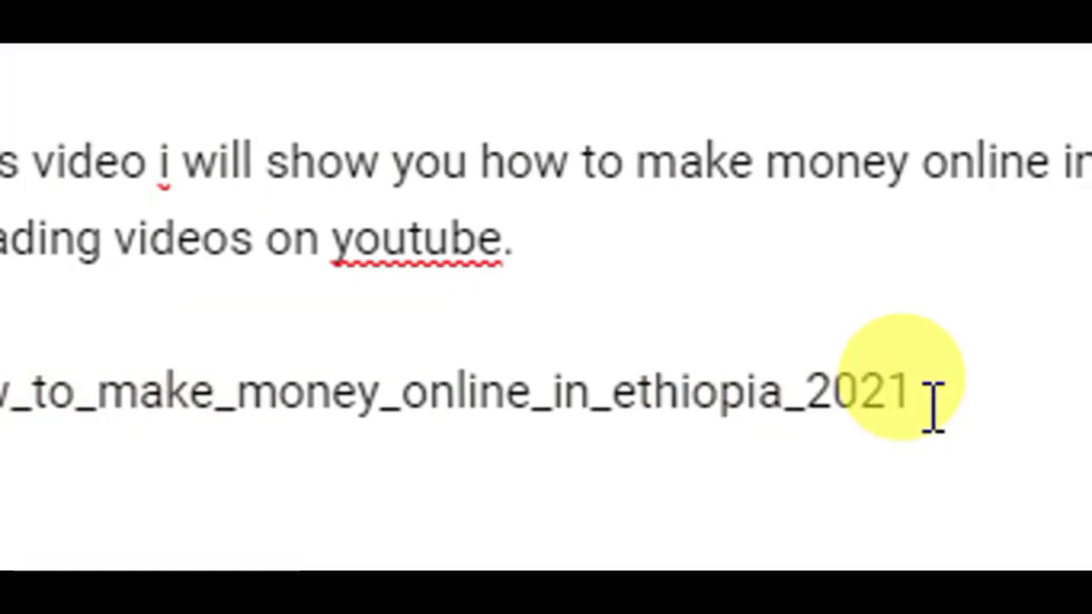
Add the channel hashtag "#base_app22" on its own line below "#how_to_make_money_online_in_ethiopia_2021" in the description.
click(171, 473)
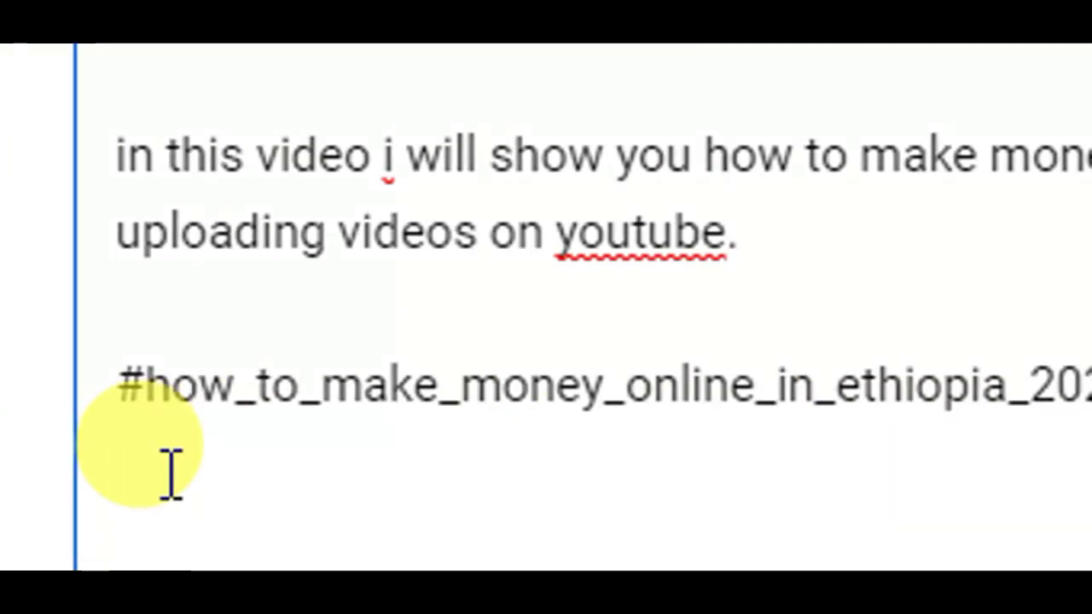
text(#)
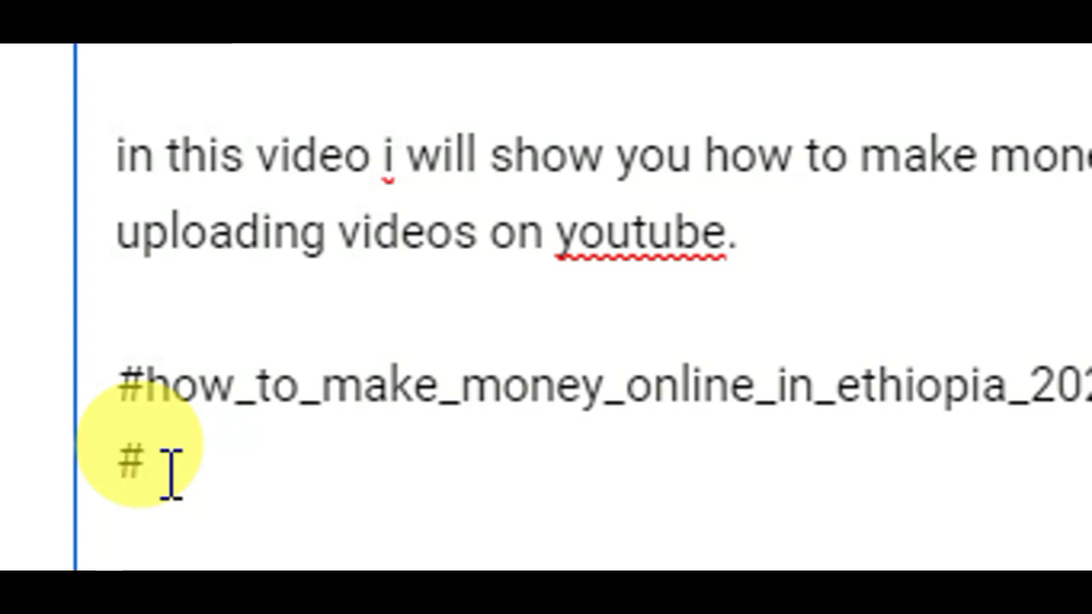
text(base)
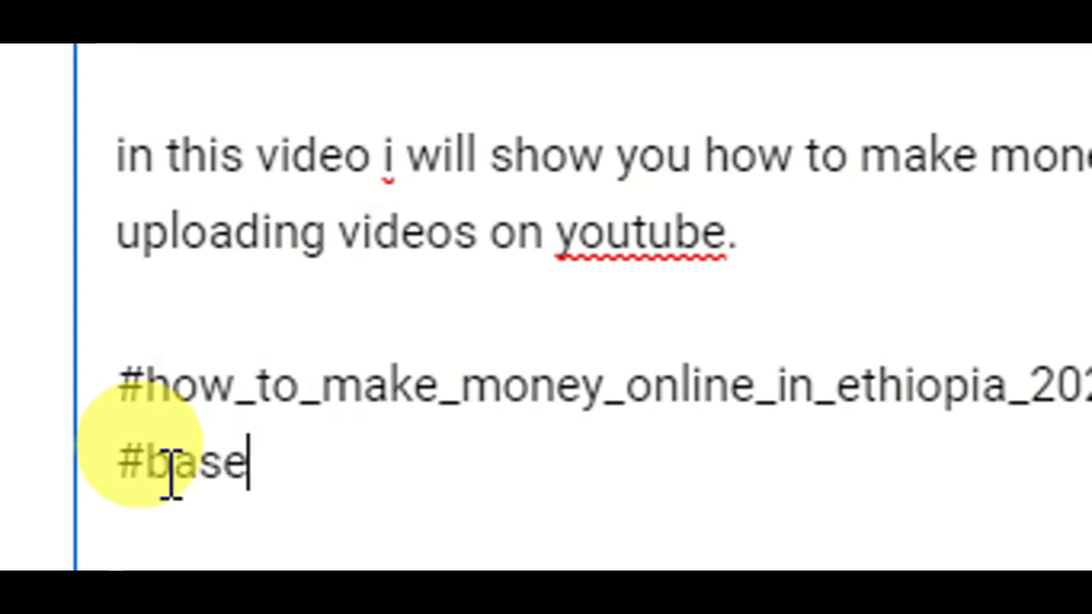
text(_app_)
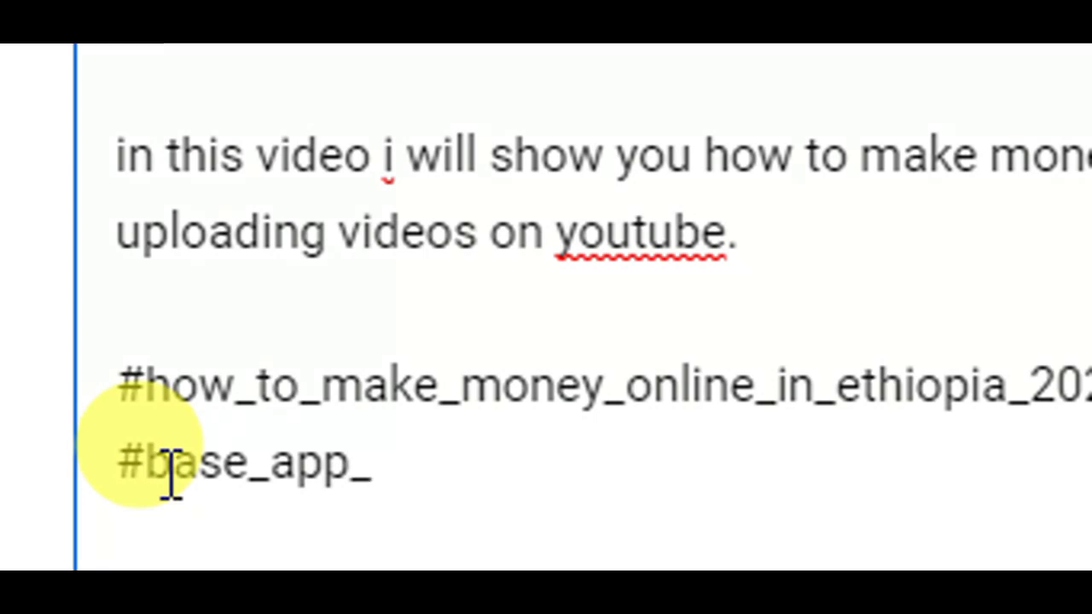
text(22)
key(BackSpace)
key(BackSpace)
key(BackSpace)
text(22)
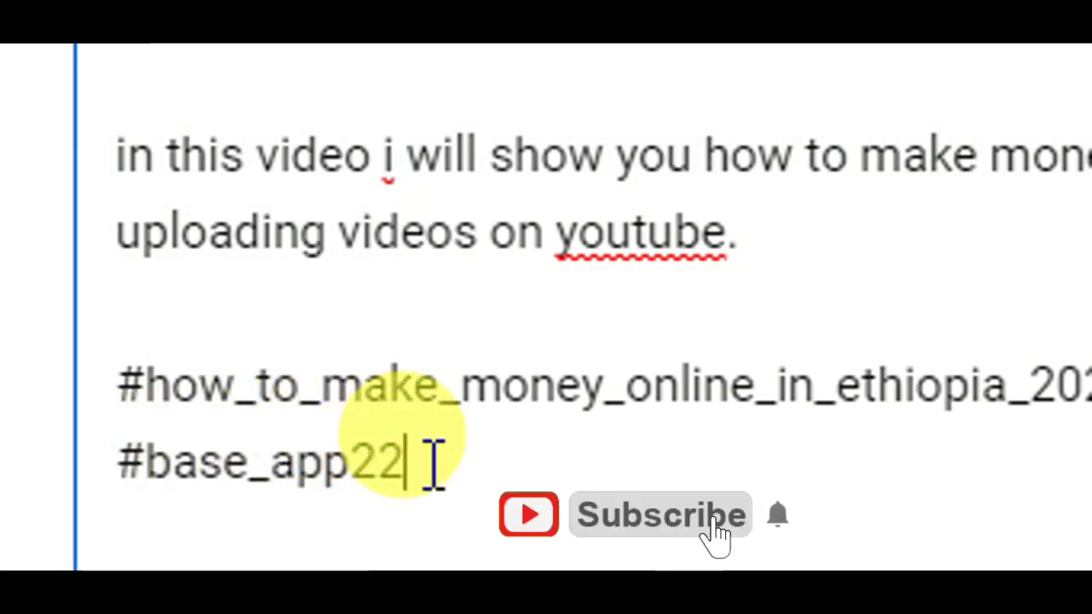
Add the hashtag "#make_money_online_in_ethiopia" on a new line below "#base_app22" in the description.
key(Return)
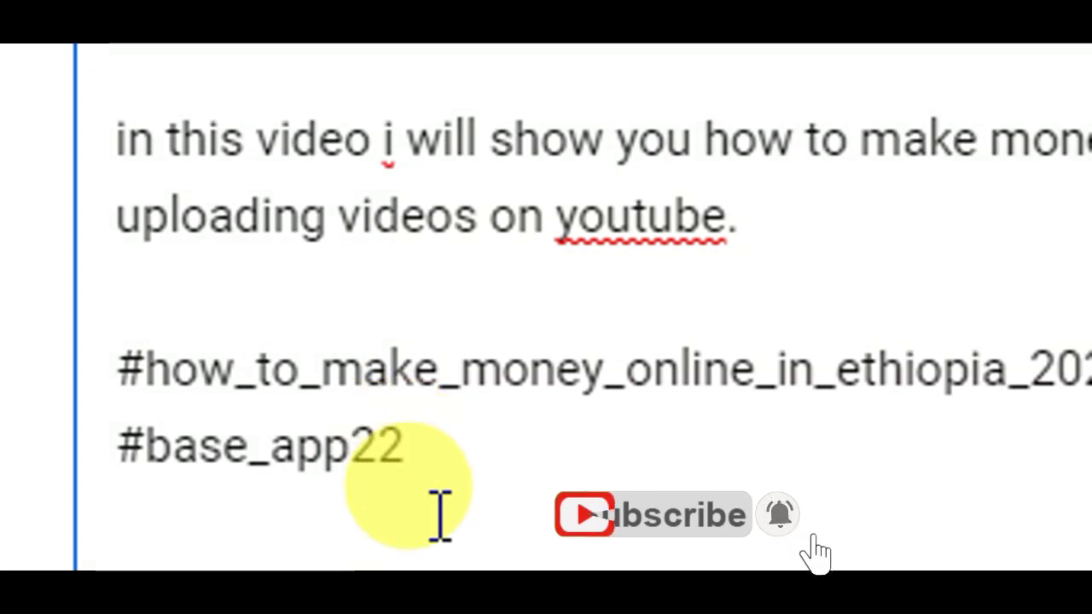
text(#)
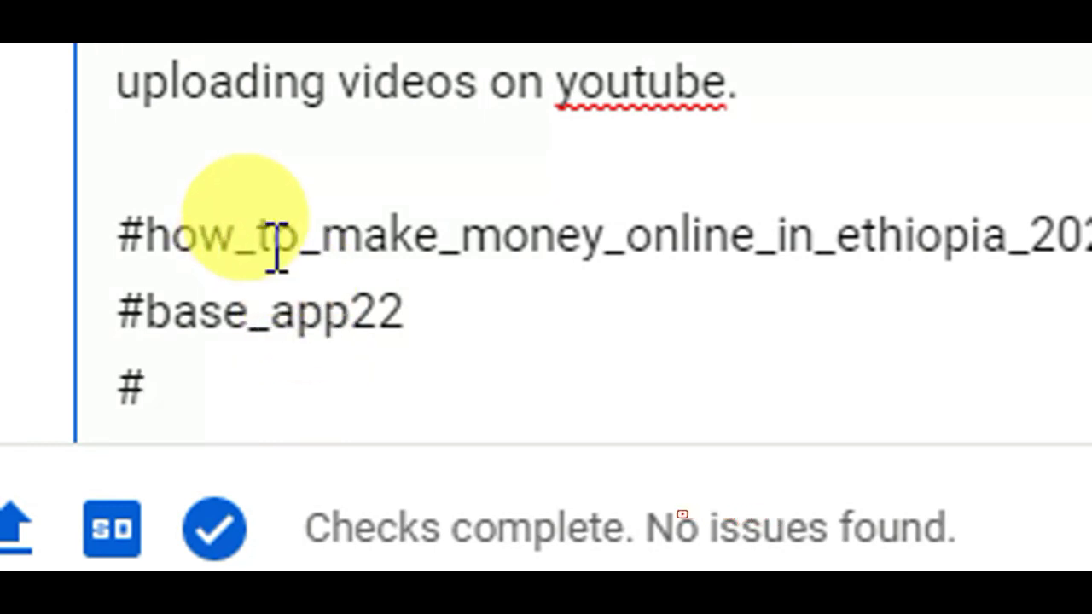
text(make)
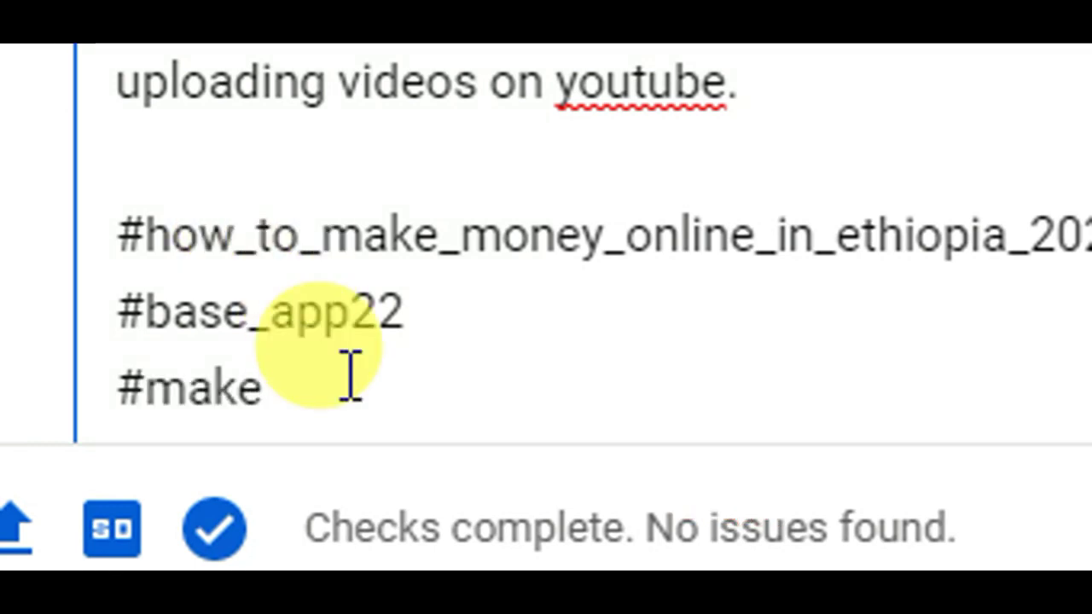
text(_money)
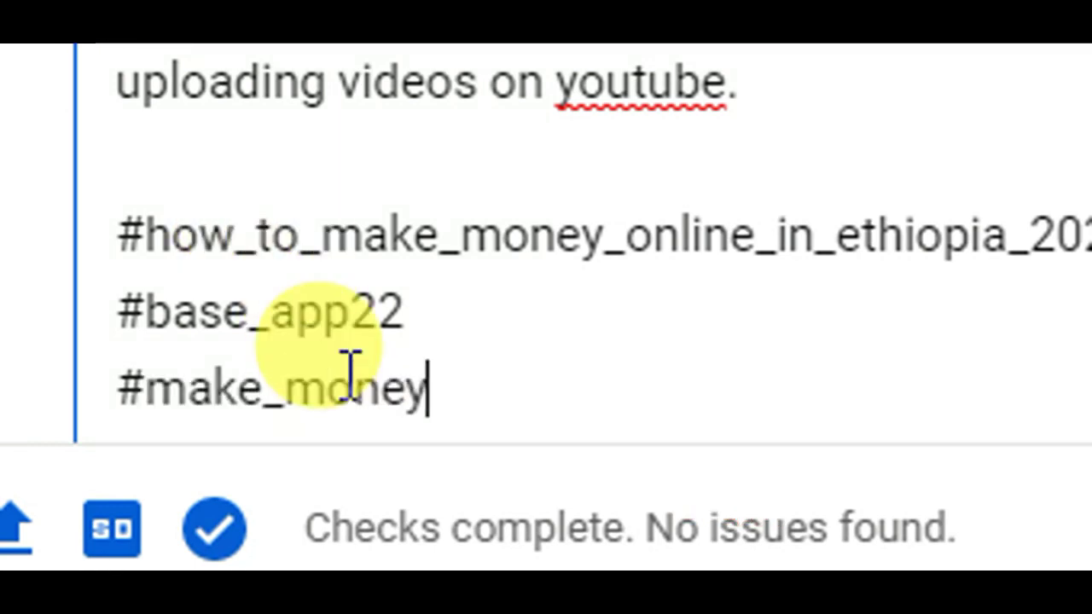
text(_online)
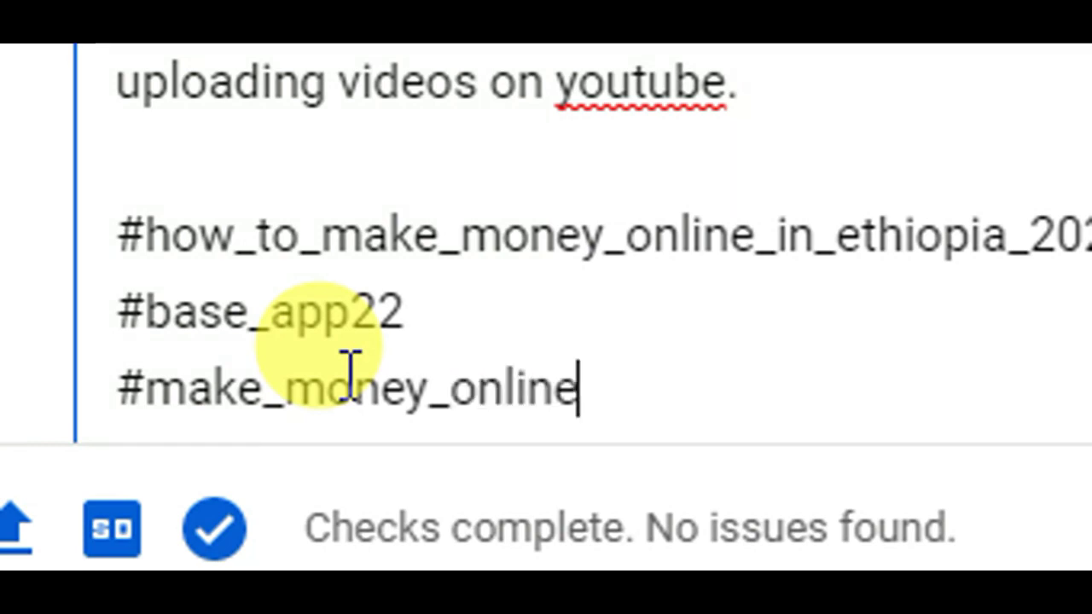
text(_in)
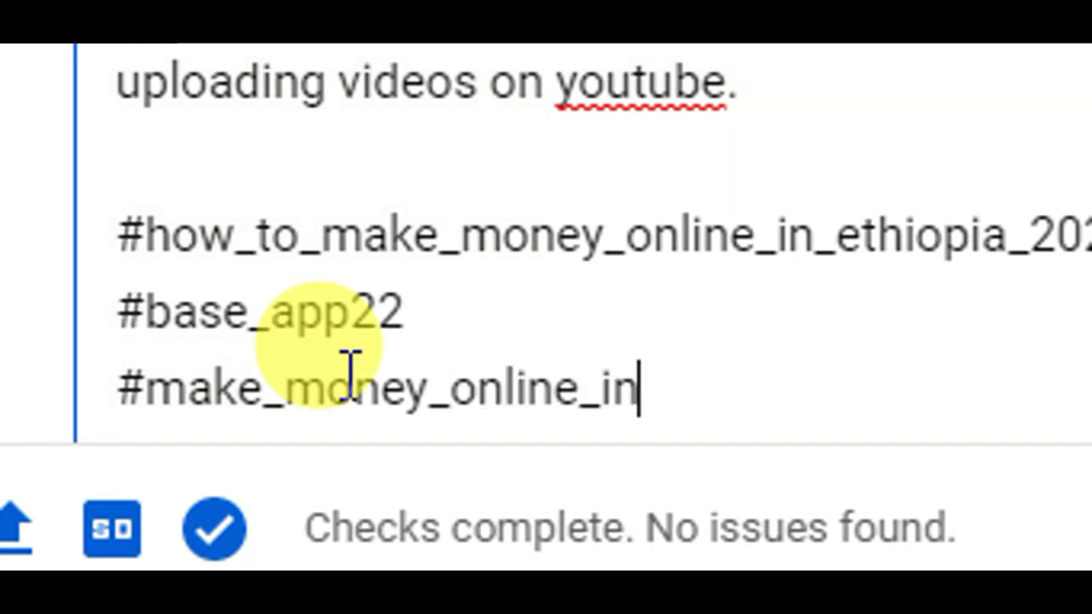
text(_)
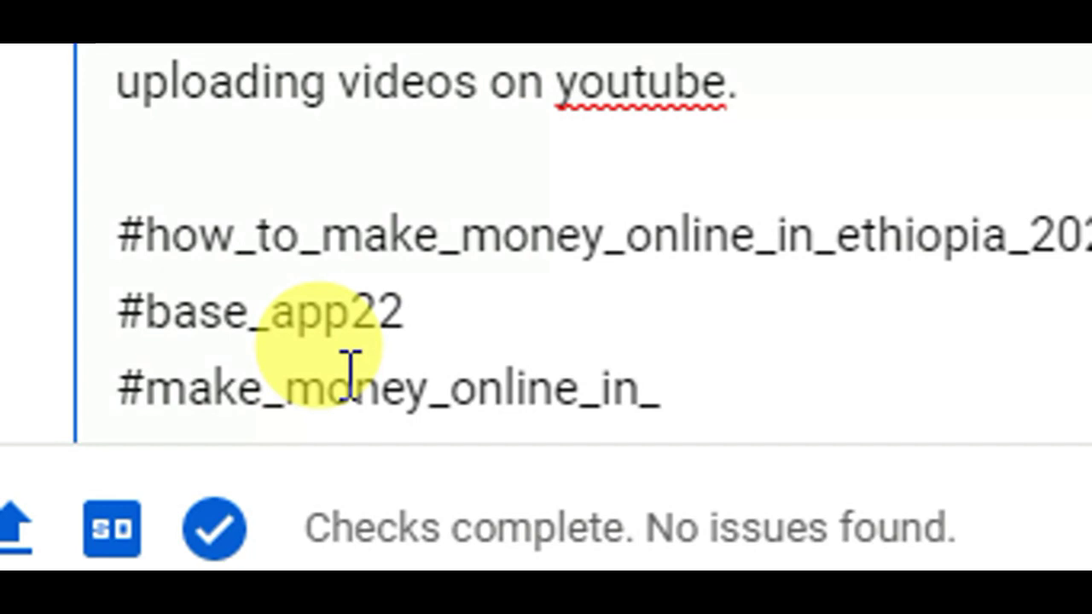
text(ethiopia)
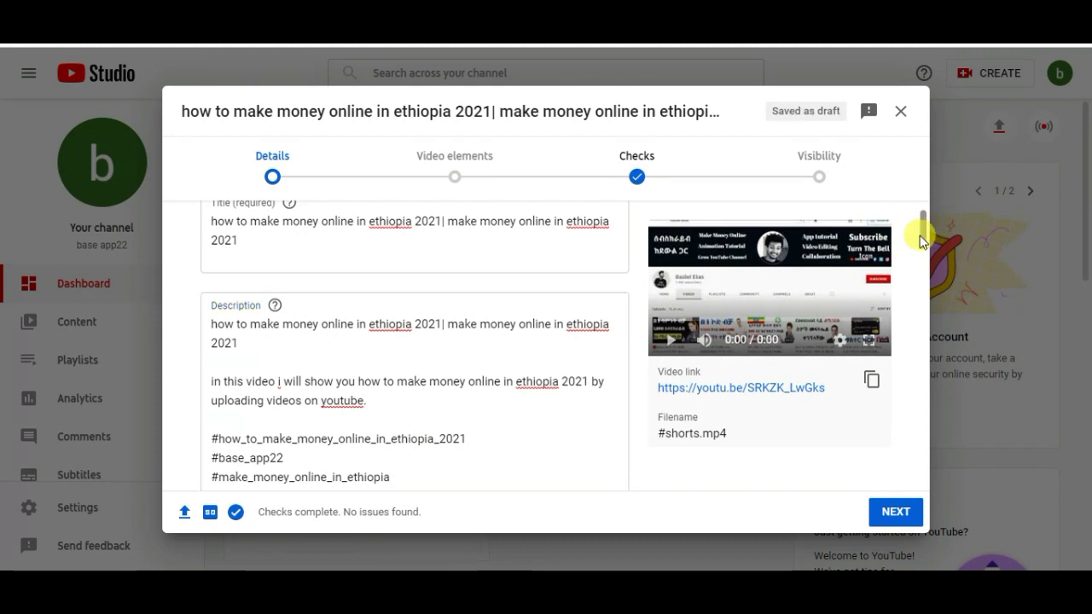
Set the video language to Amharic in the draft's language and captions settings.
drag(920, 237, 919, 245)
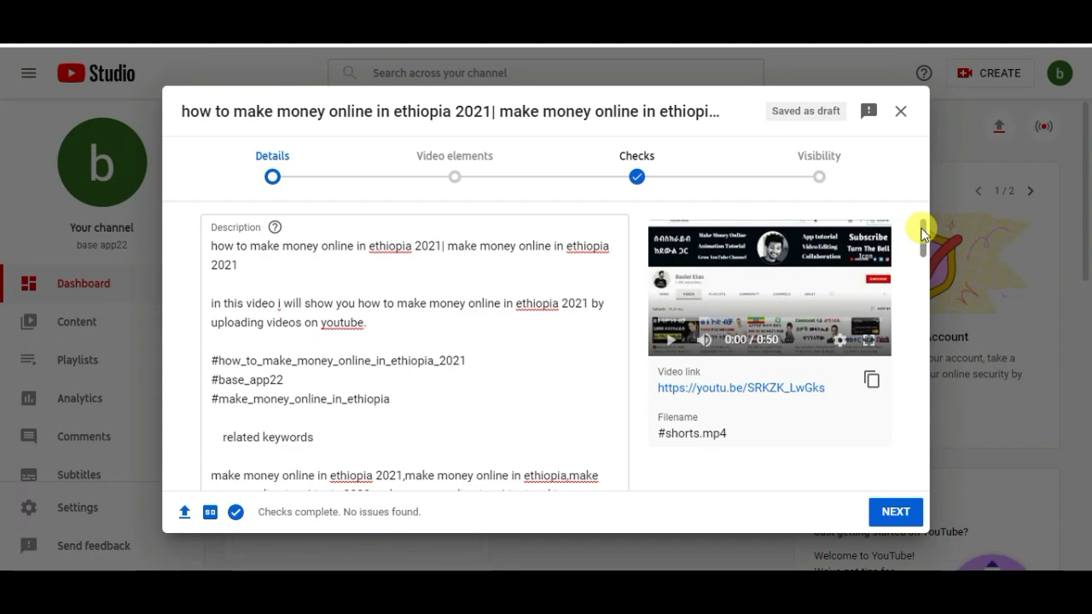
drag(921, 228, 903, 411)
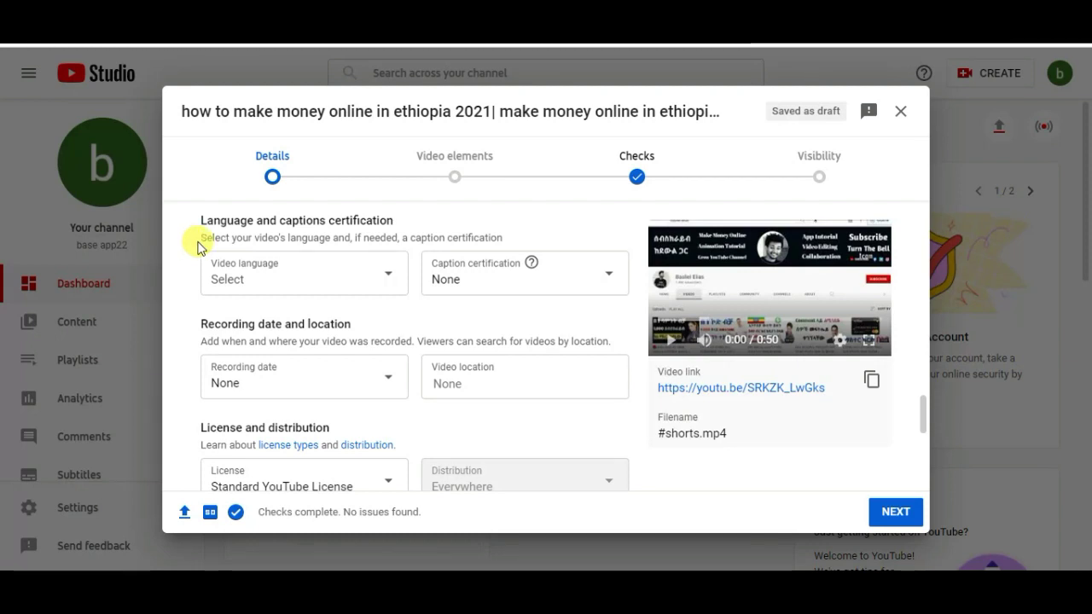
click(290, 283)
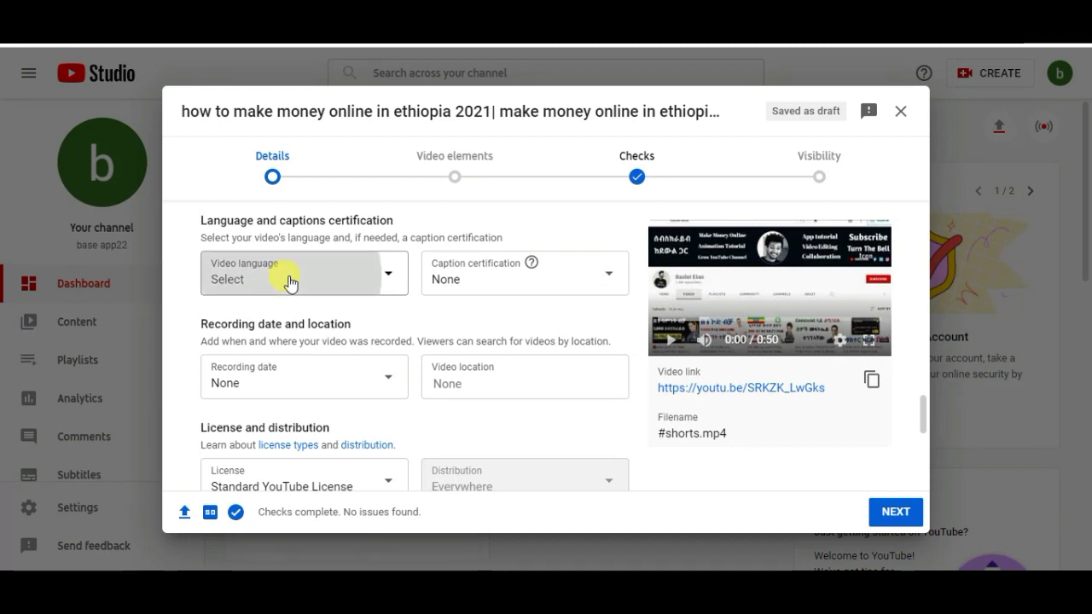
click(290, 282)
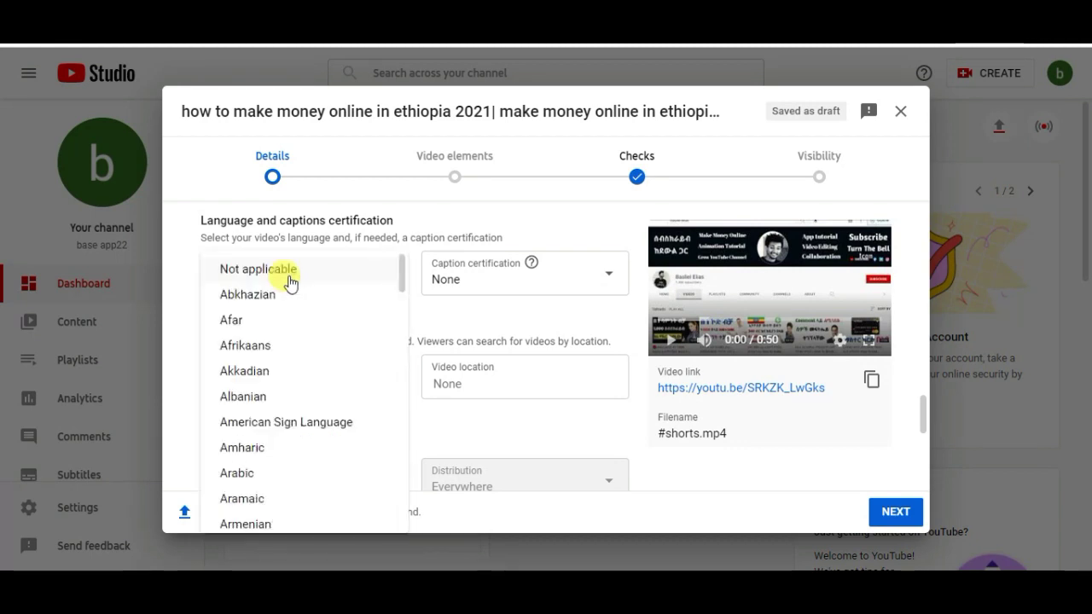
click(251, 446)
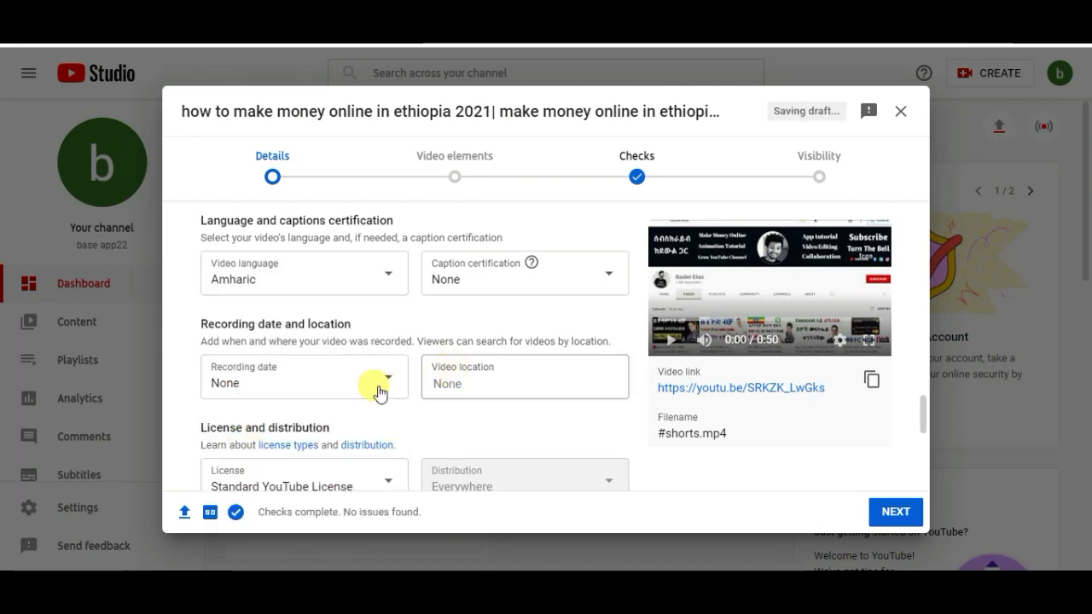
Set the video location to United States and the recording date to Sep 5, 2021.
click(470, 379)
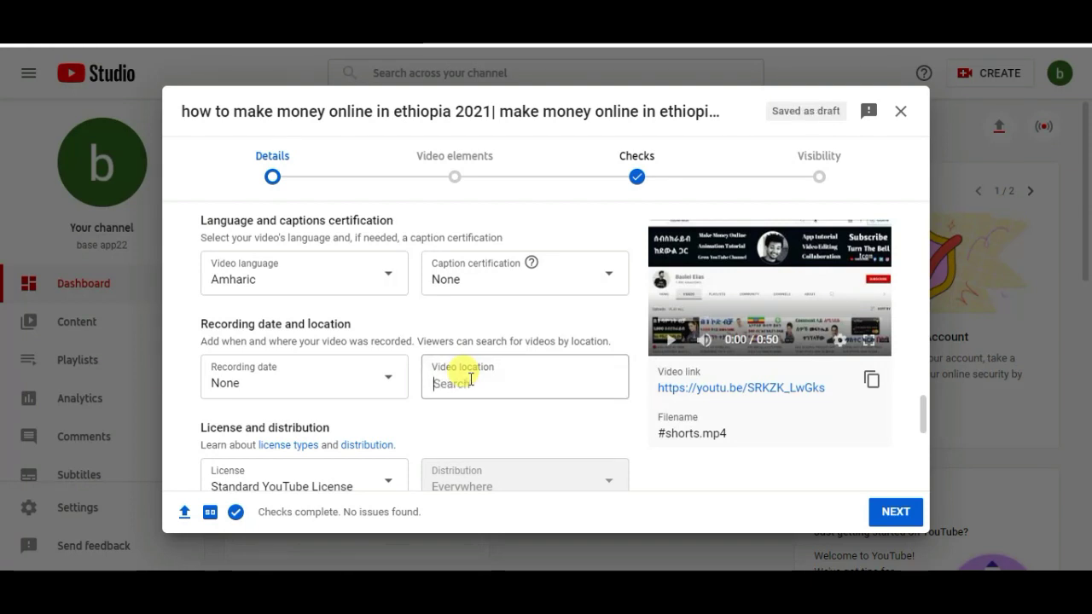
text(ethiopi)
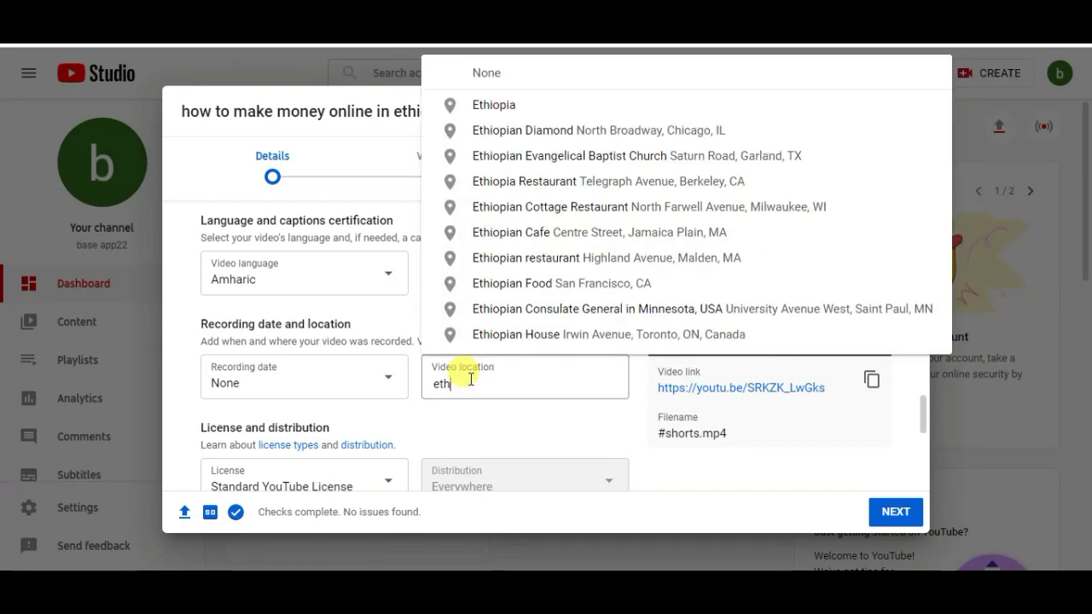
key(BackSpace)
key(BackSpace)
key(BackSpace)
text(uni)
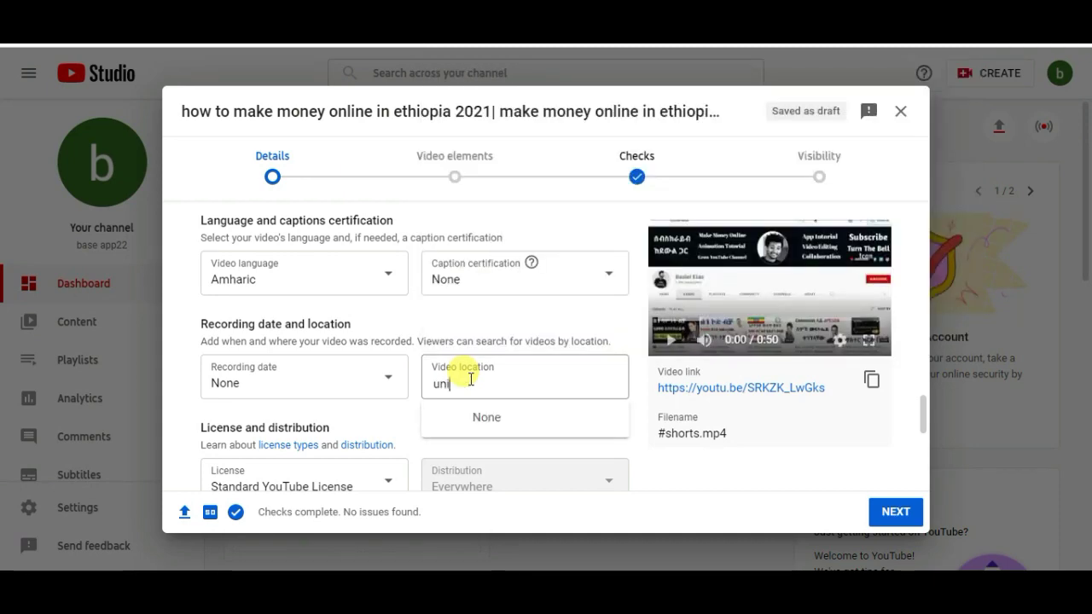
text(ted)
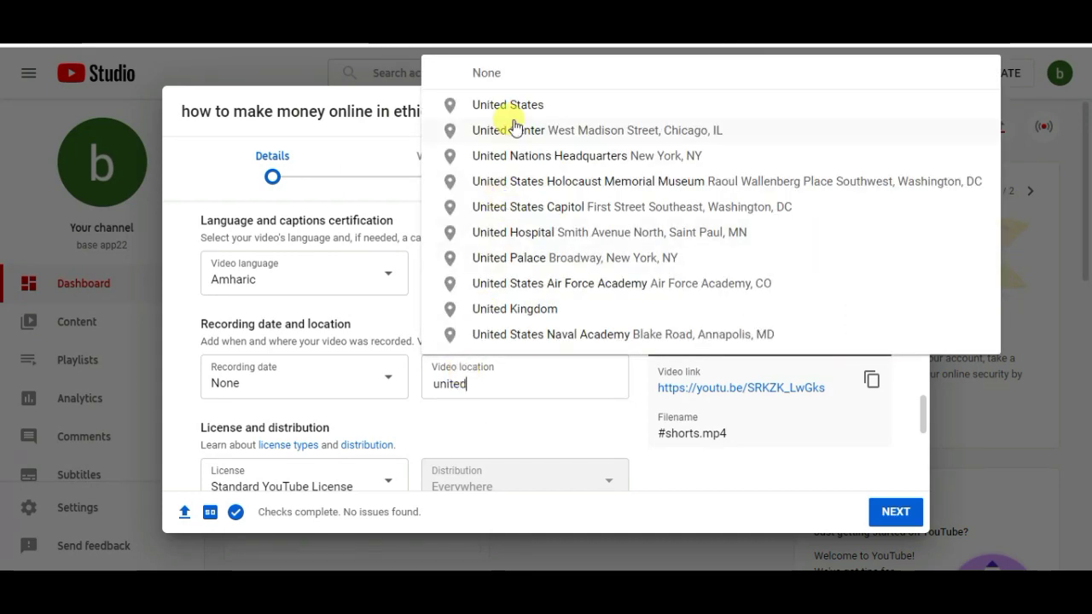
click(503, 105)
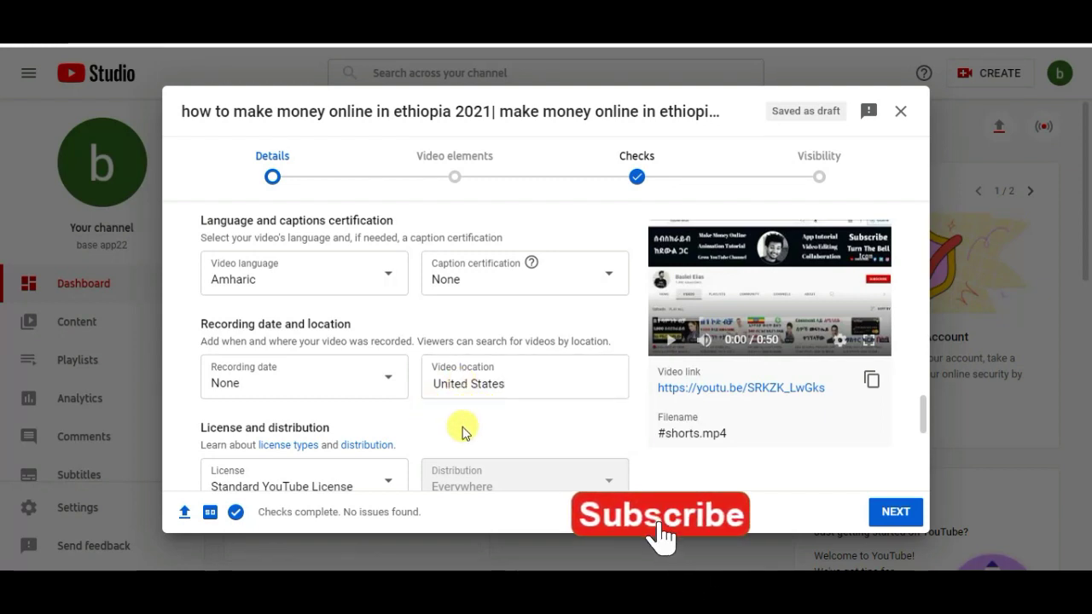
click(321, 385)
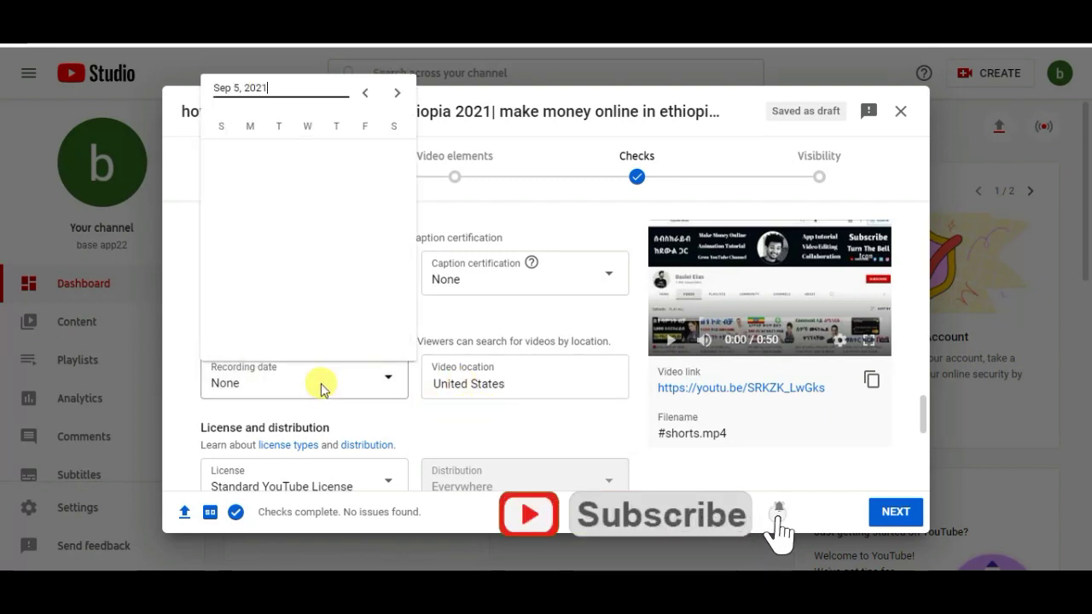
click(319, 385)
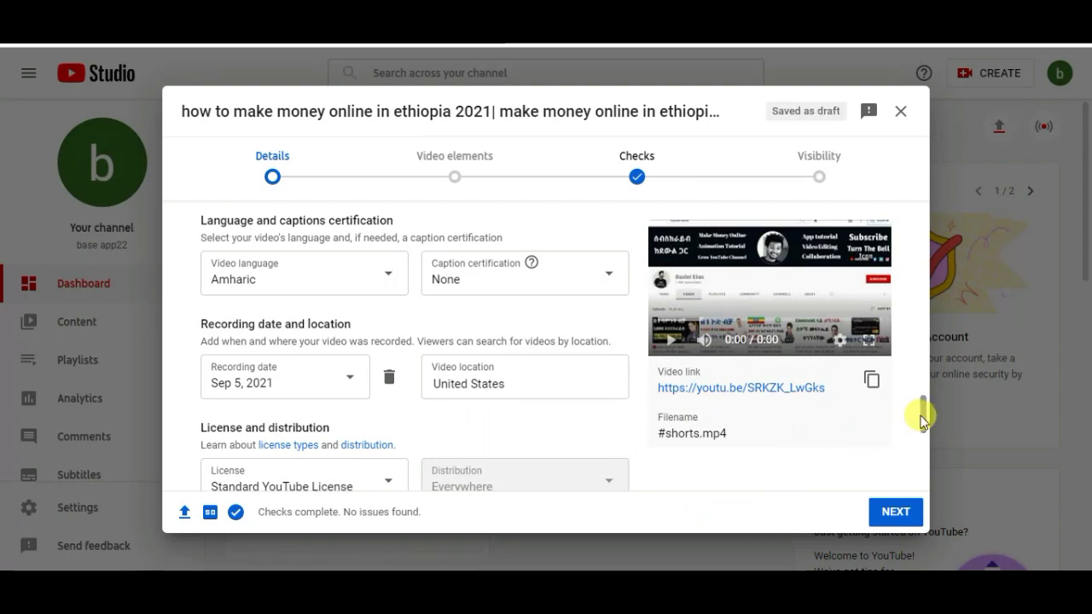
Set the video's category to Education.
drag(921, 424, 916, 468)
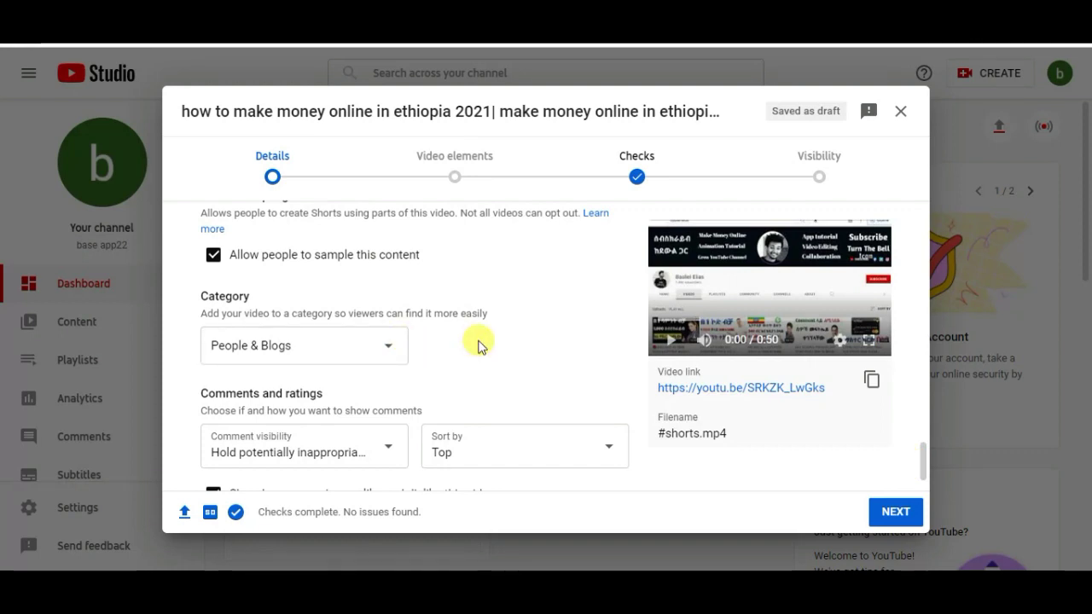
click(358, 349)
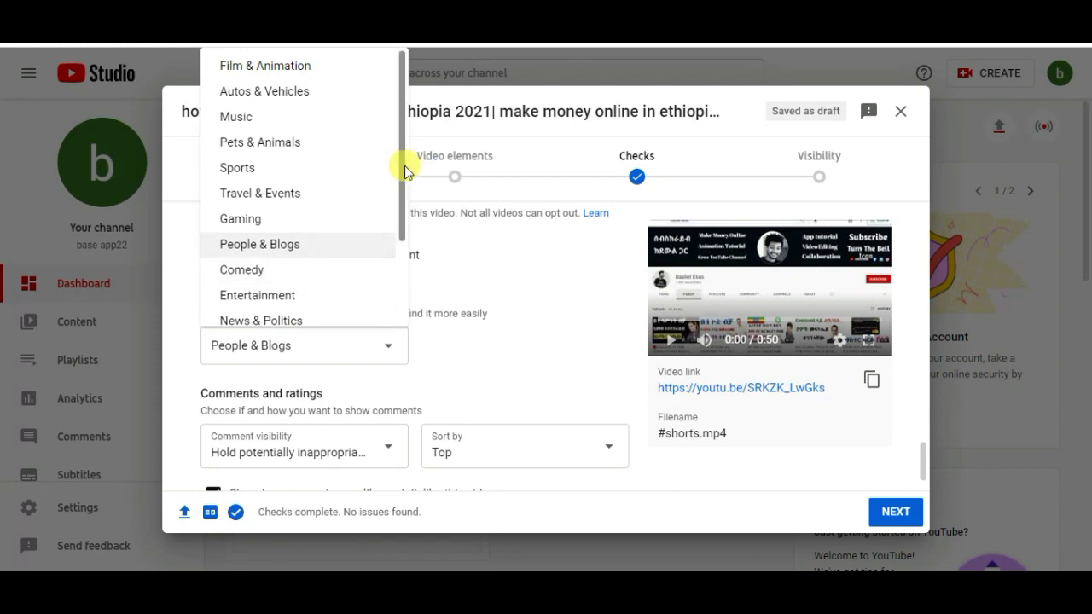
drag(403, 167, 390, 244)
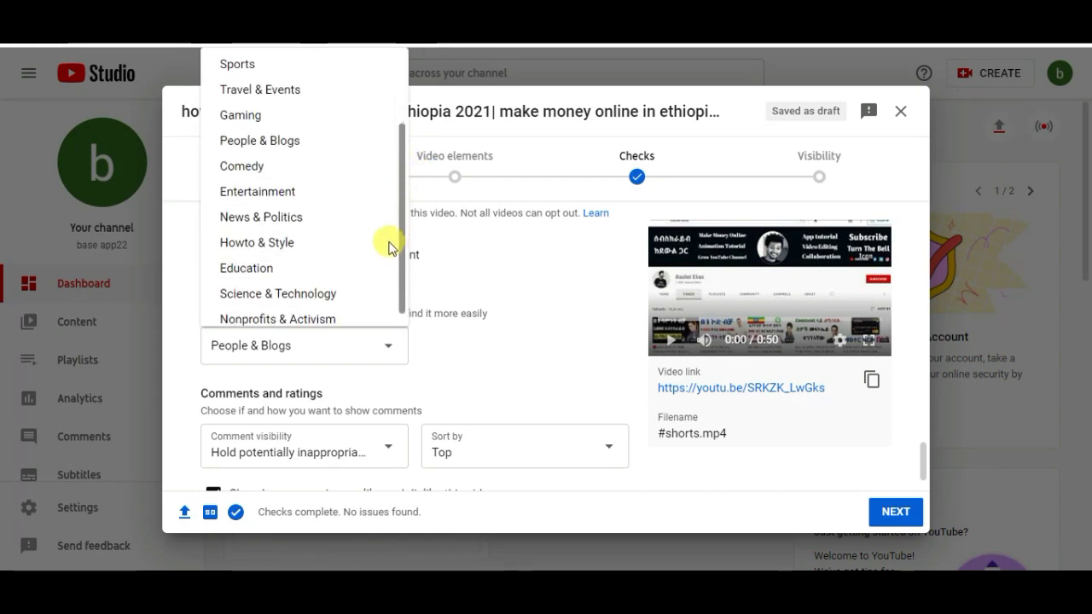
click(247, 265)
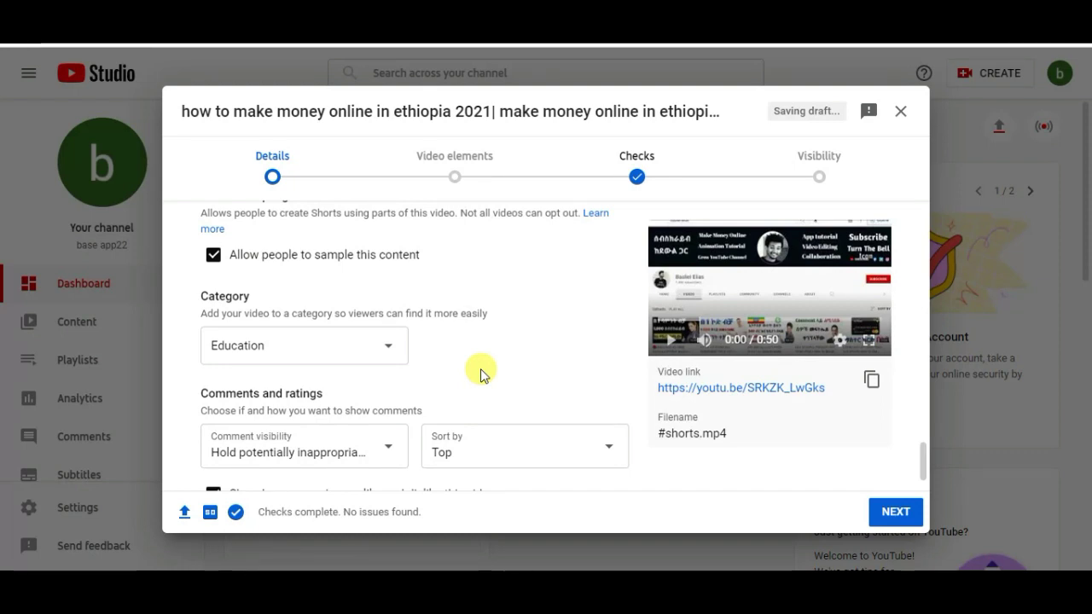
click(361, 359)
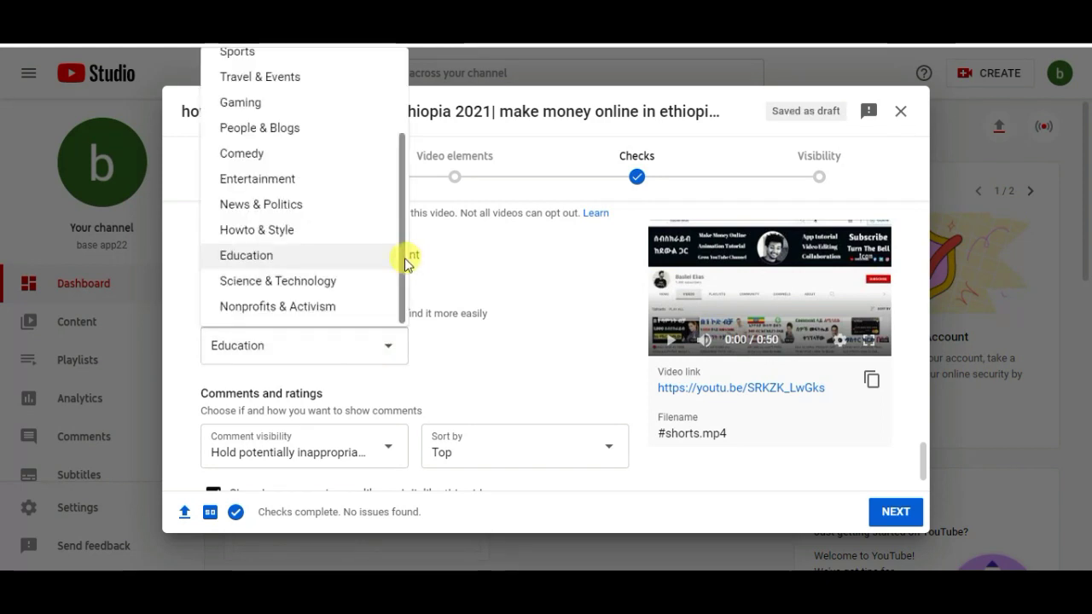
drag(404, 257, 403, 140)
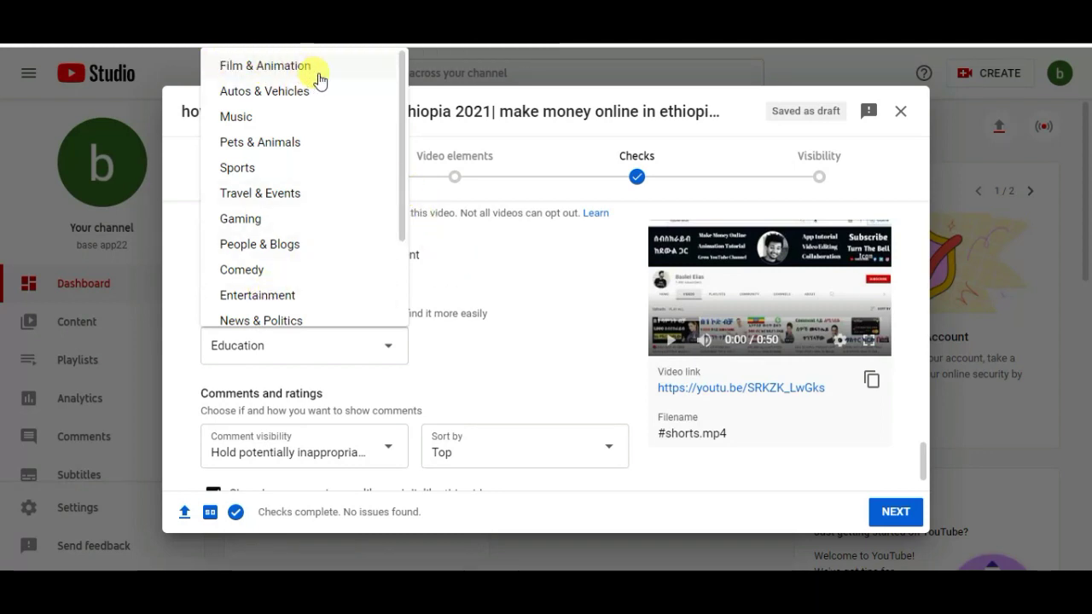
click(466, 269)
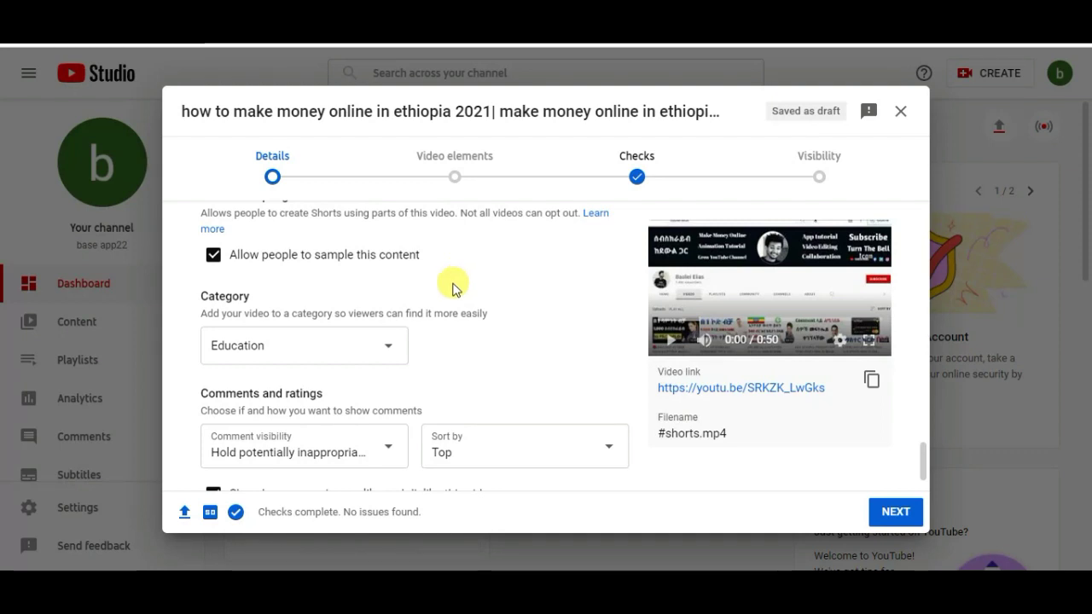
click(364, 361)
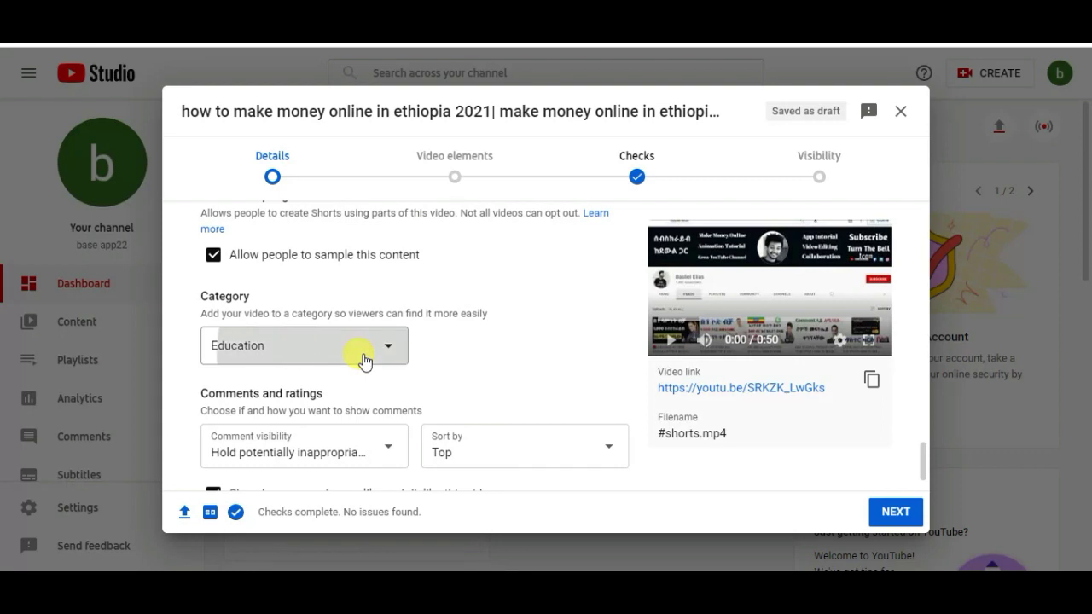
click(451, 361)
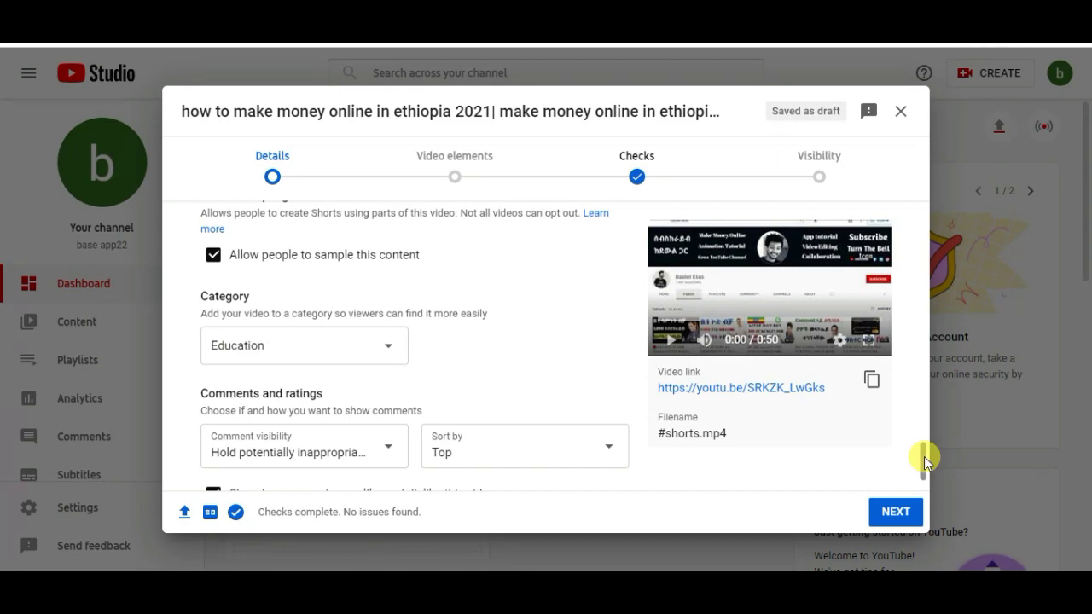
drag(923, 456, 921, 122)
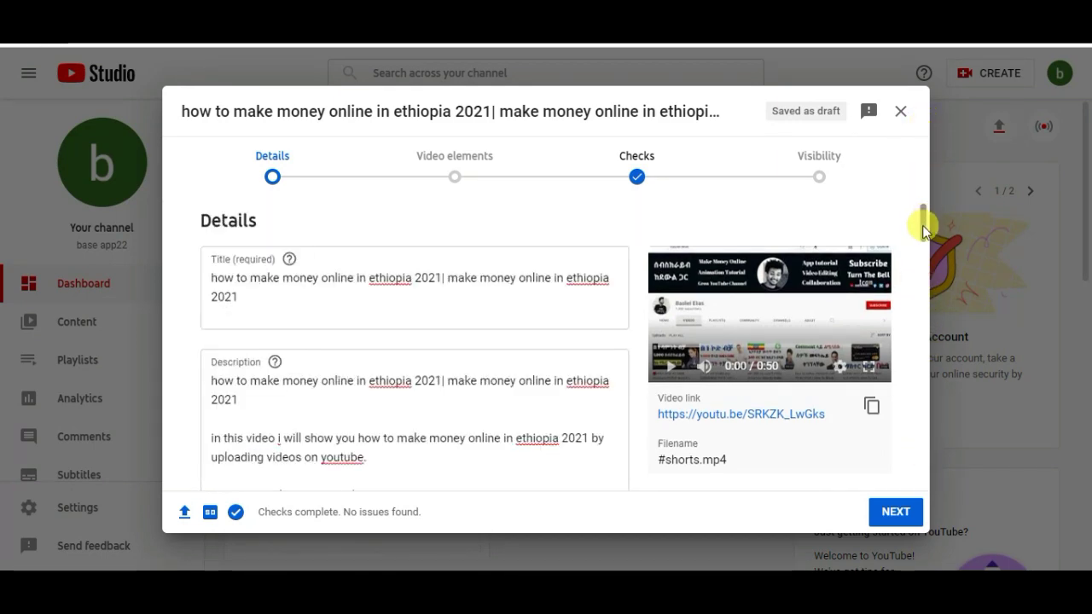
Declare the video as not made for kids and proceed to the video elements stage.
drag(926, 228, 927, 129)
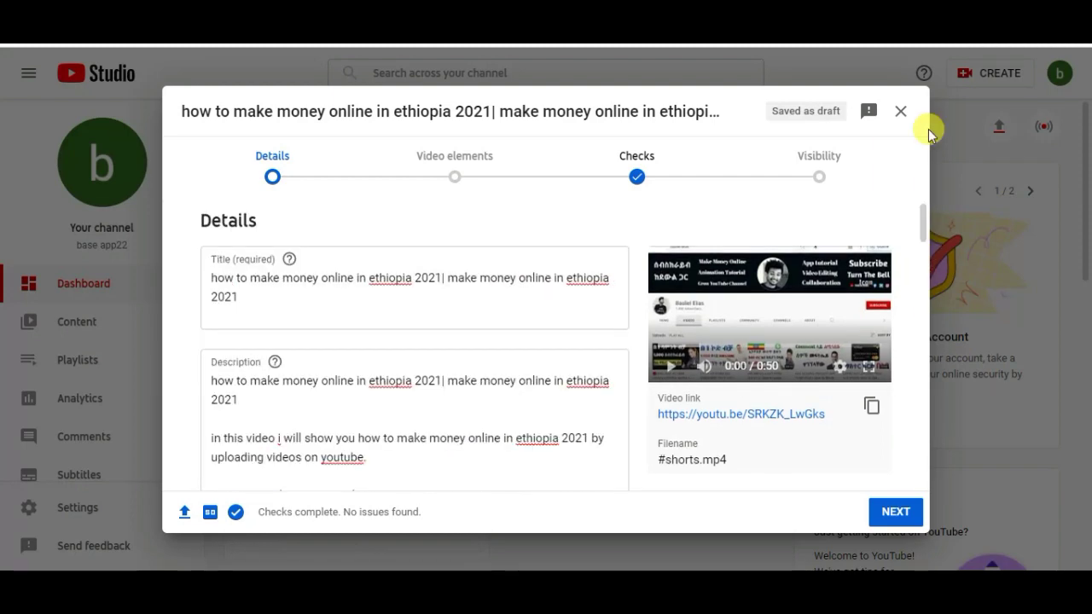
click(459, 169)
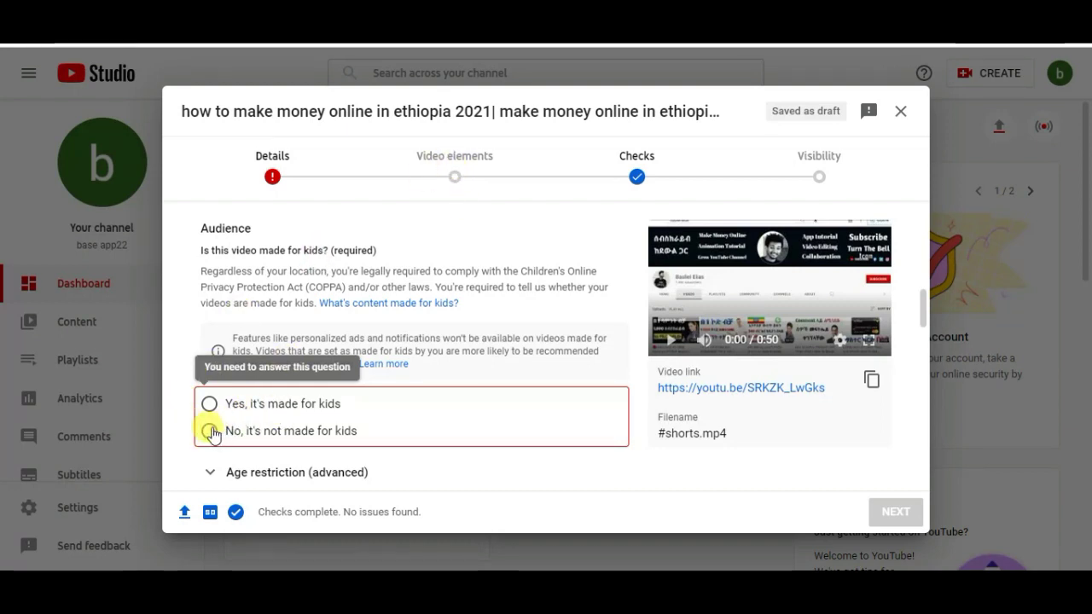
click(210, 432)
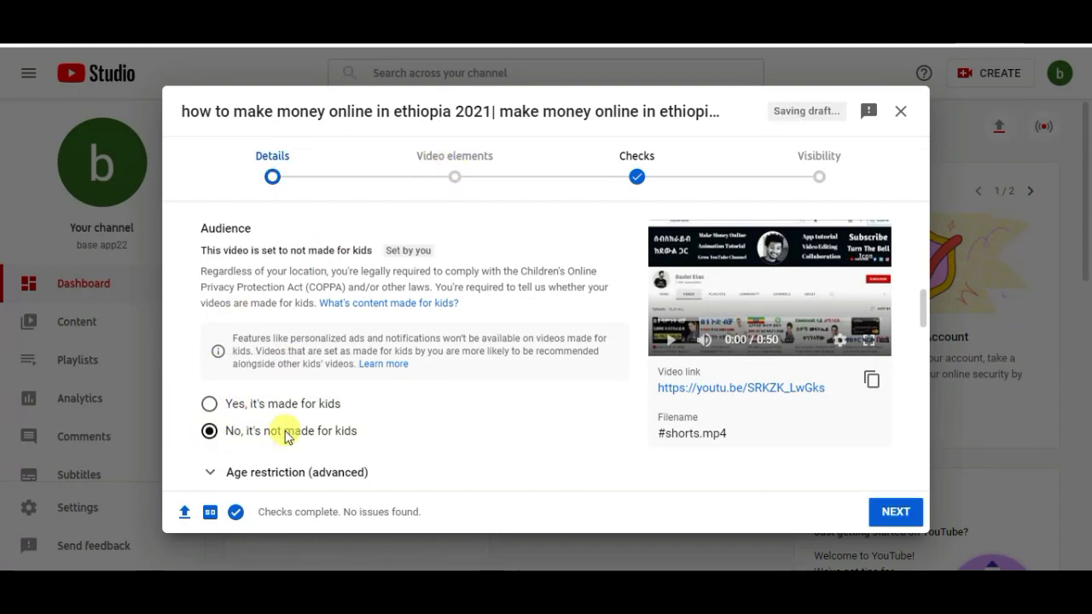
drag(918, 313, 921, 183)
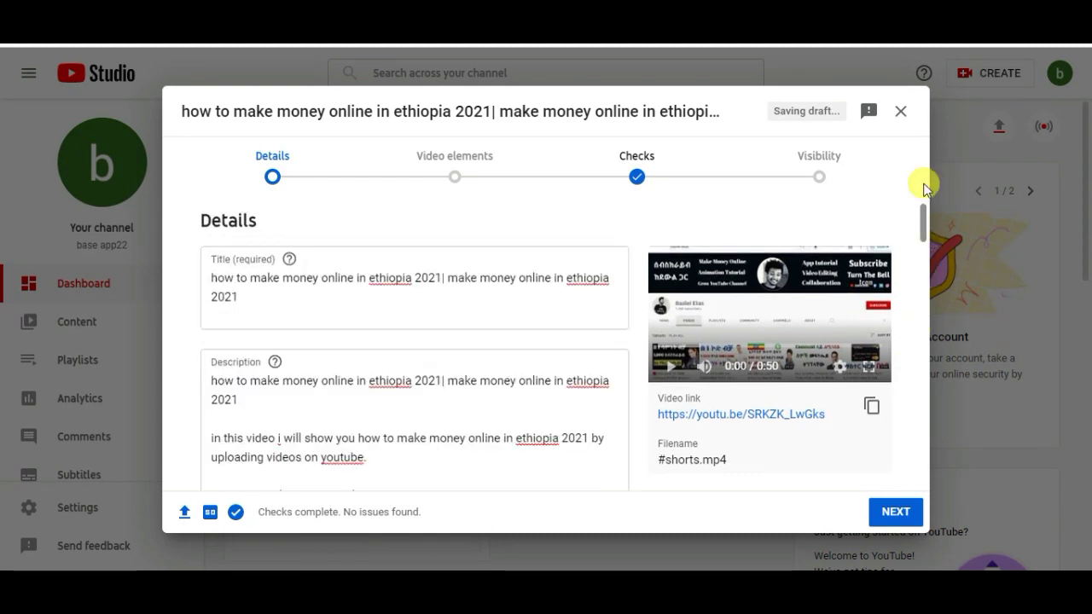
click(447, 180)
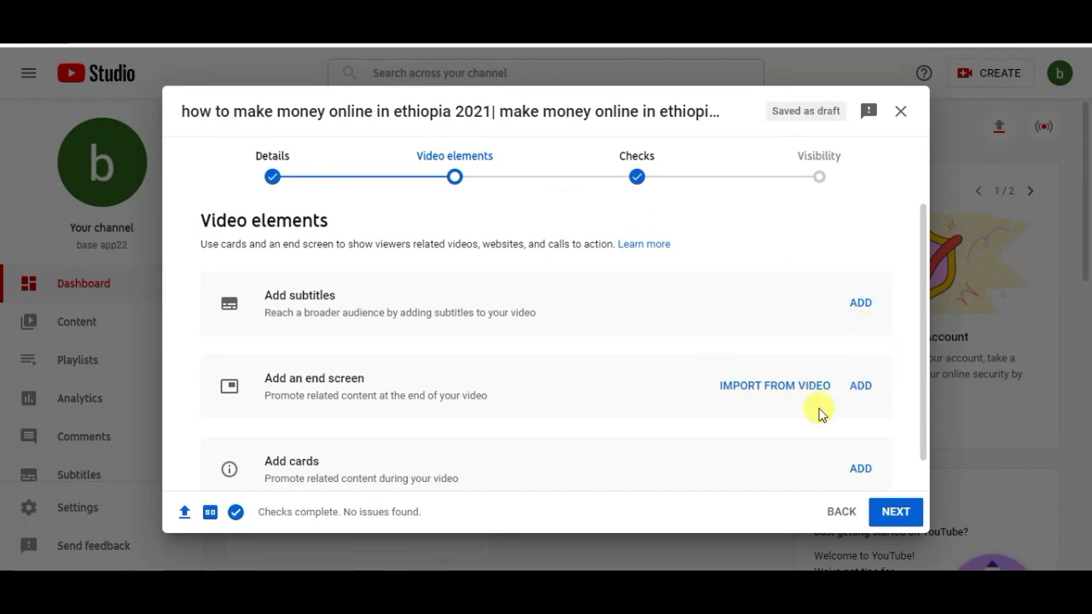
Try a one-video, one-subscribe end screen template, reducing it to an enlarged video element, and discard the changes.
click(862, 386)
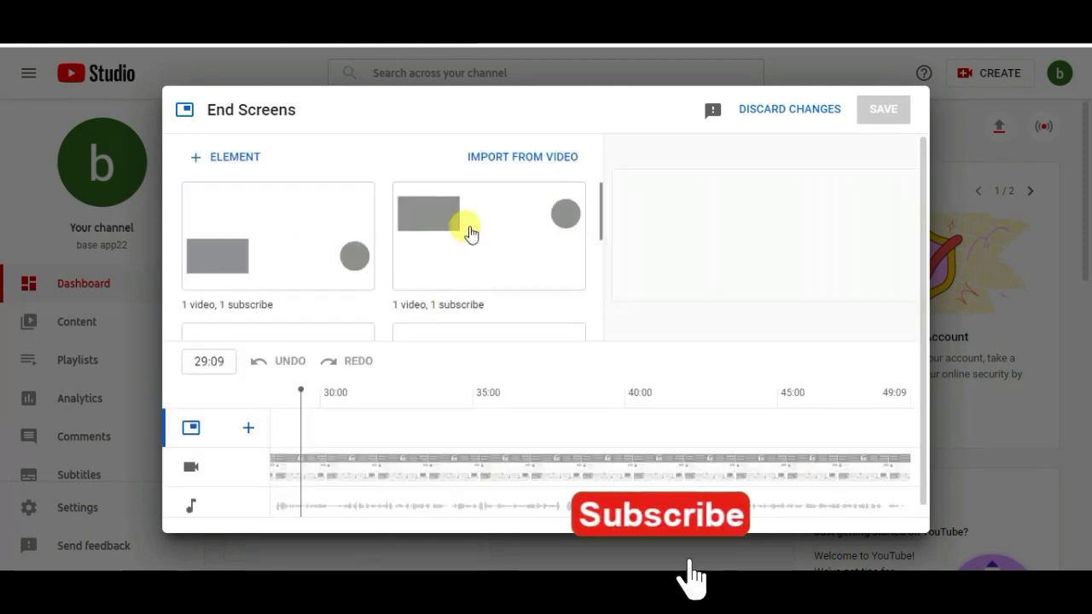
click(309, 256)
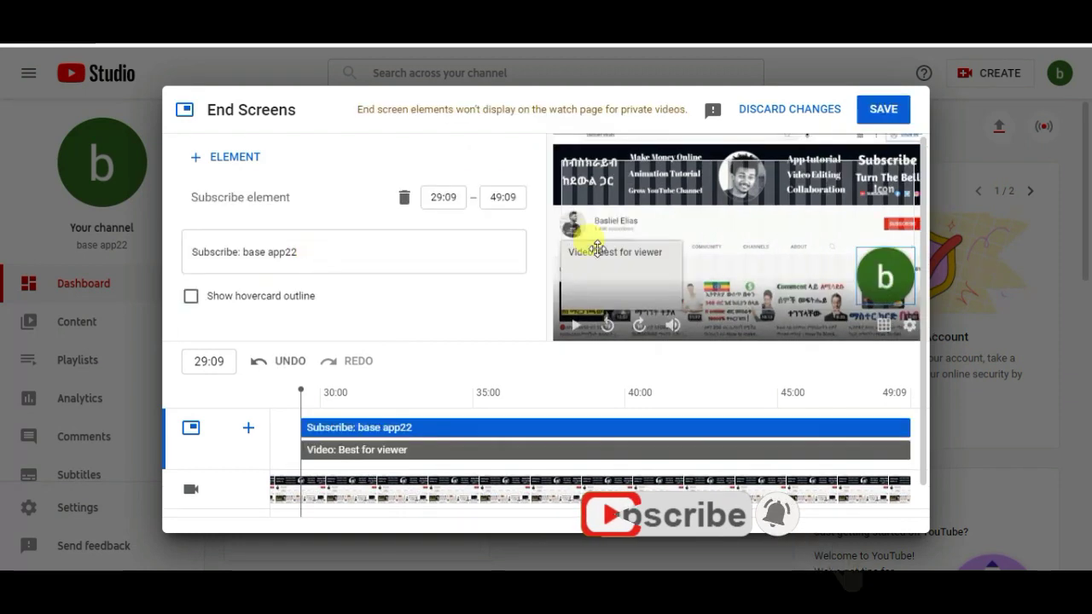
click(632, 254)
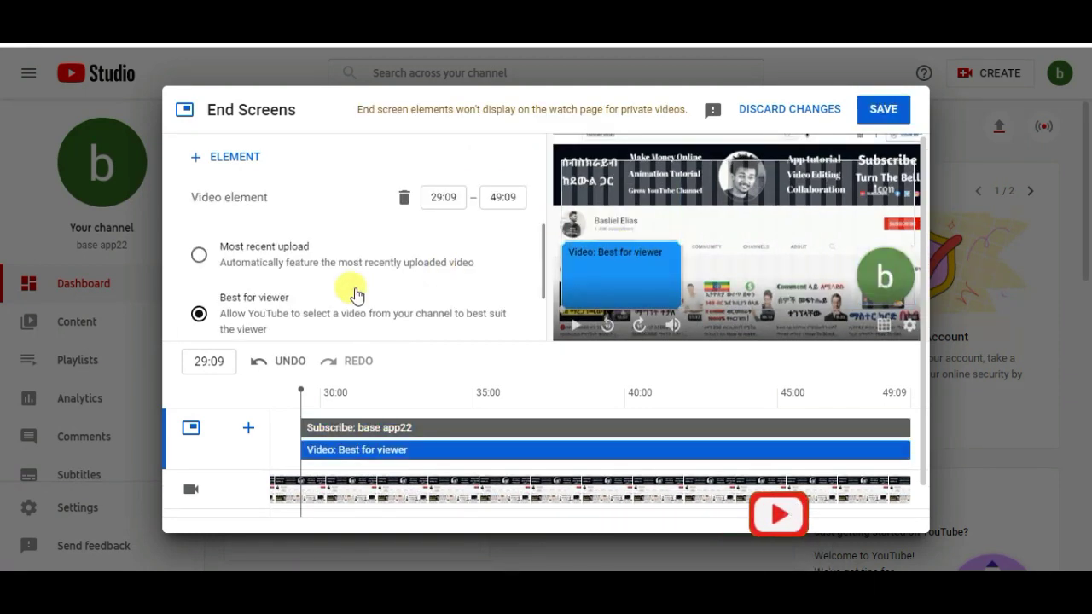
click(876, 283)
drag(877, 283, 823, 282)
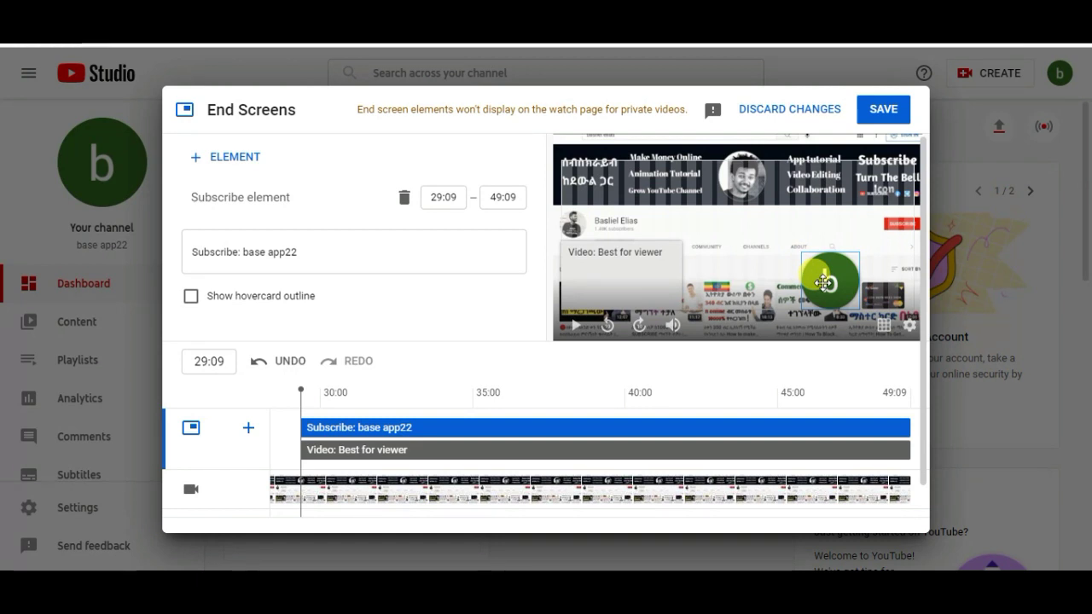
key(Delete)
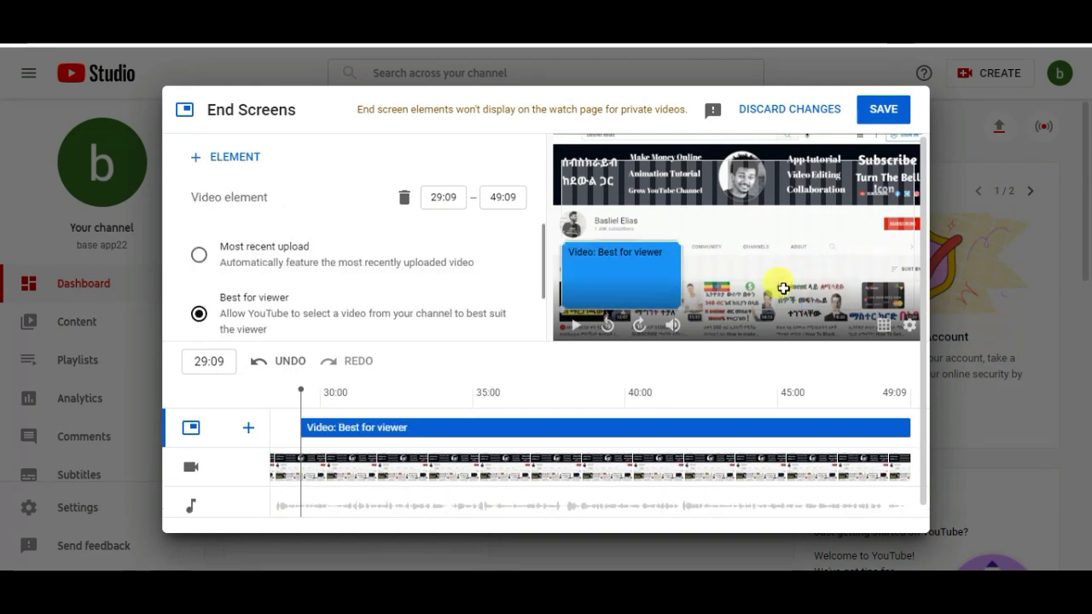
drag(681, 242, 761, 193)
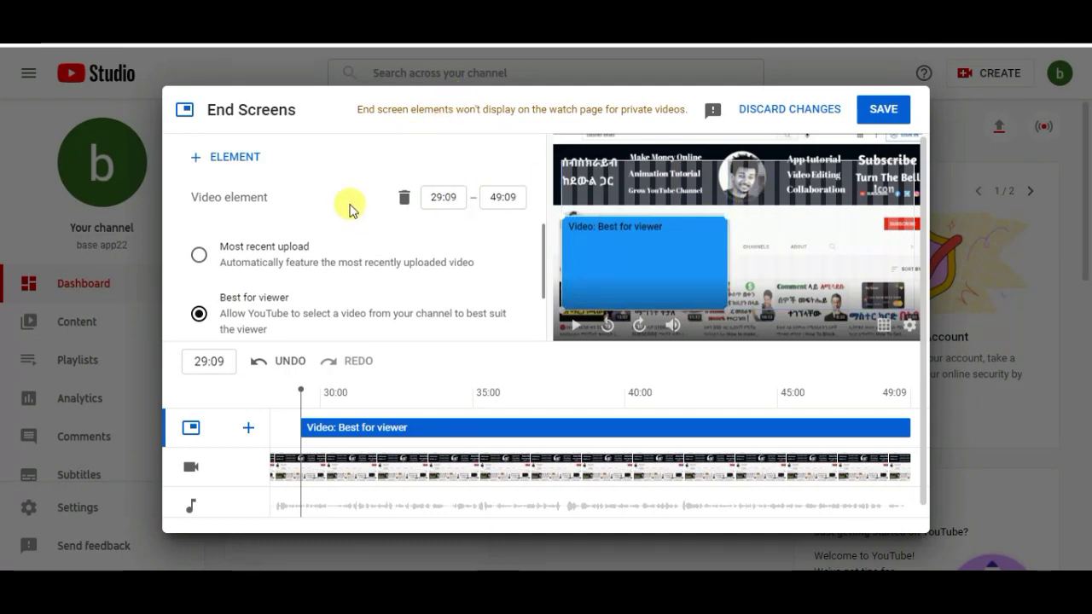
click(774, 111)
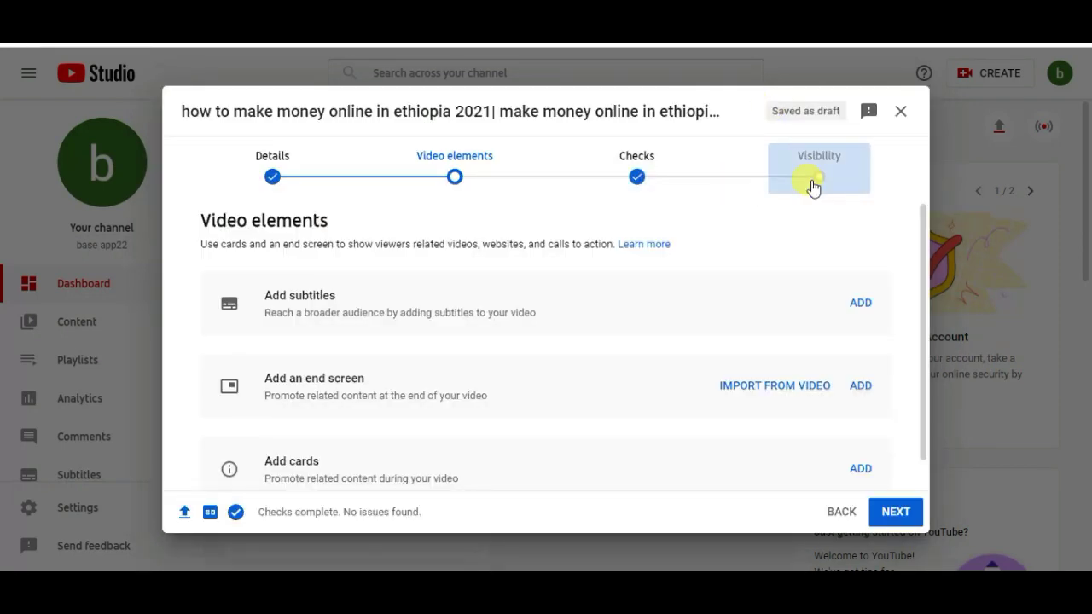
Set the video's visibility to Public.
click(815, 183)
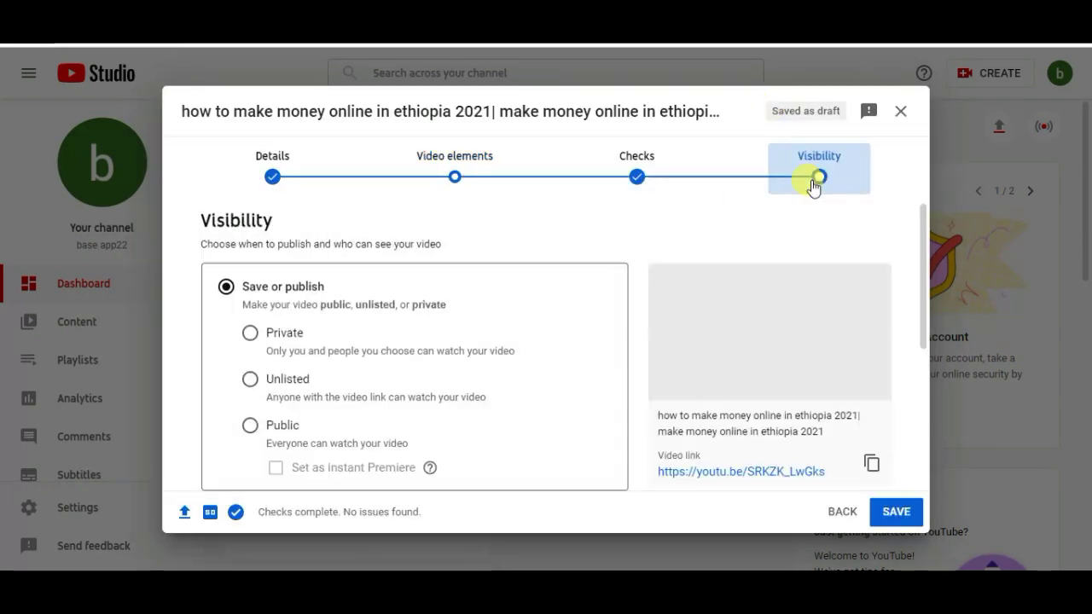
click(248, 428)
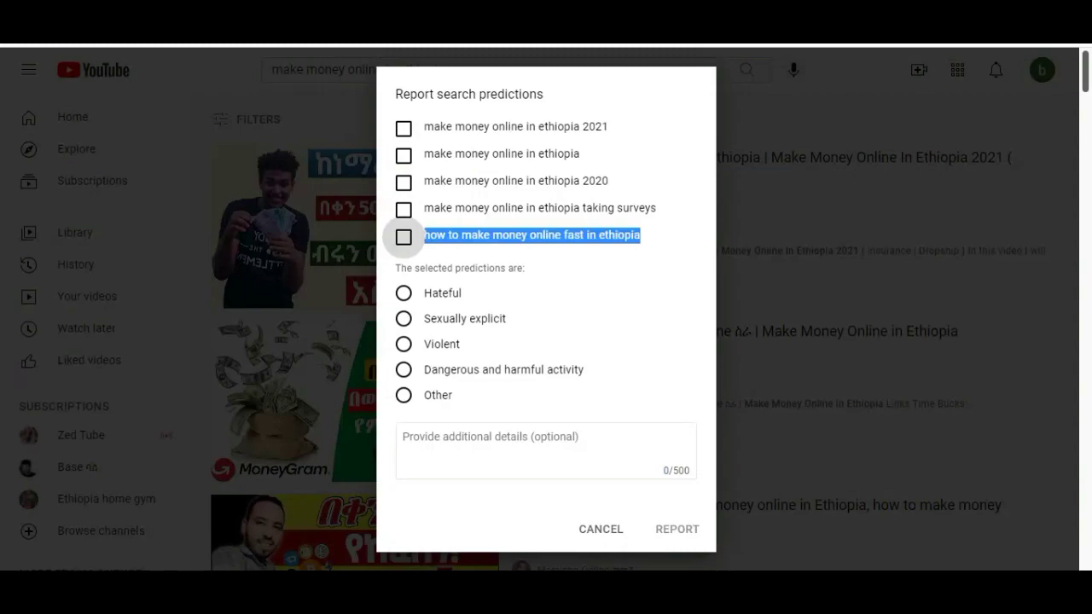
On YouTube, dismiss the search predictions report, search for "how to earn money online in ethiopia" and look through the resulting videos.
click(240, 73)
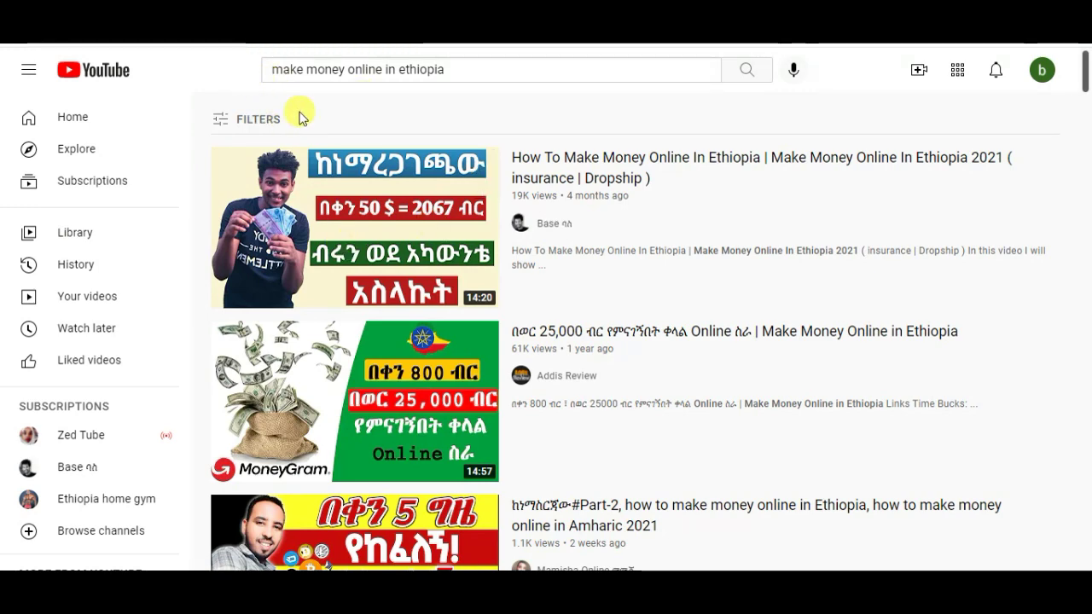
mouse_move(358, 246)
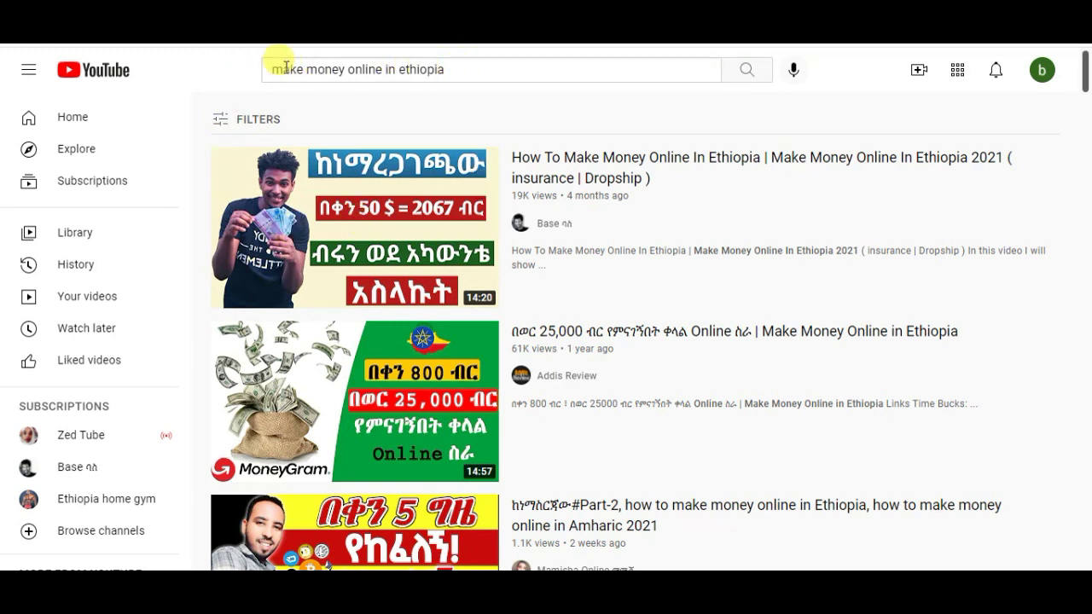
click(449, 68)
drag(446, 67, 251, 74)
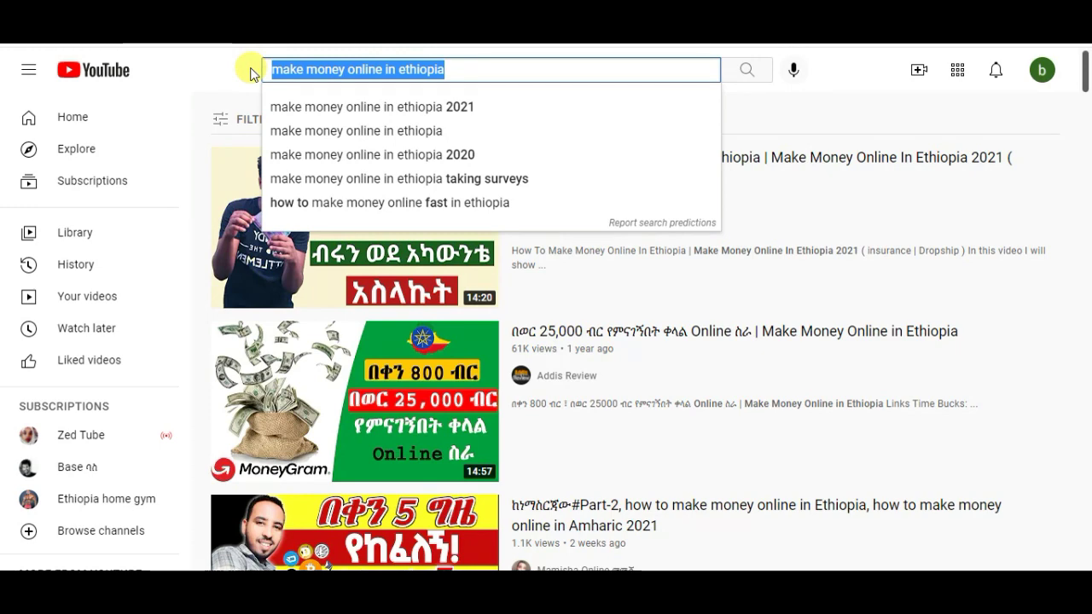
text(how)
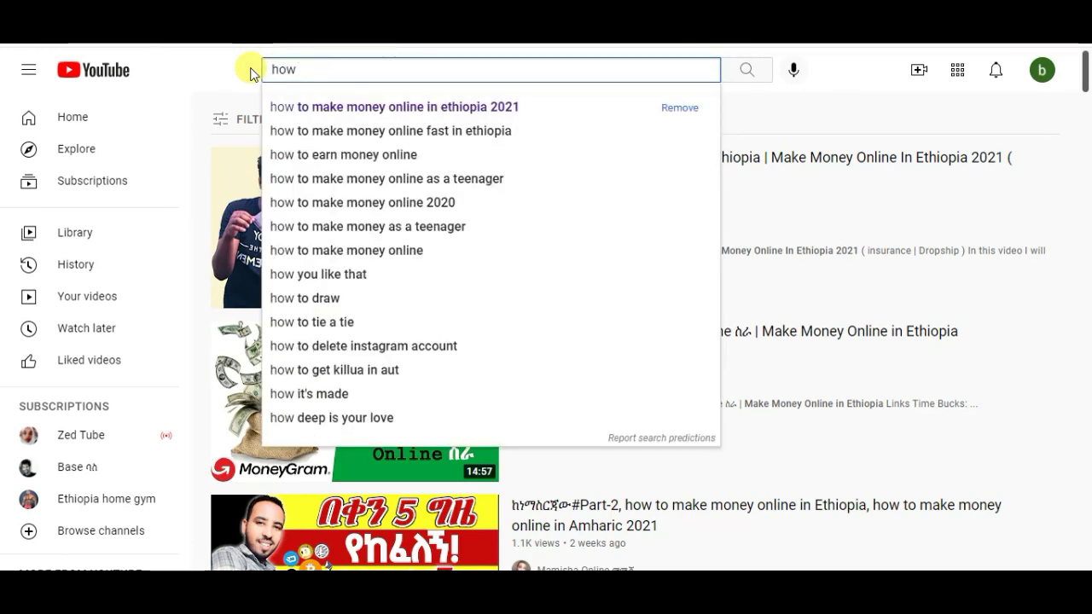
text( to earn)
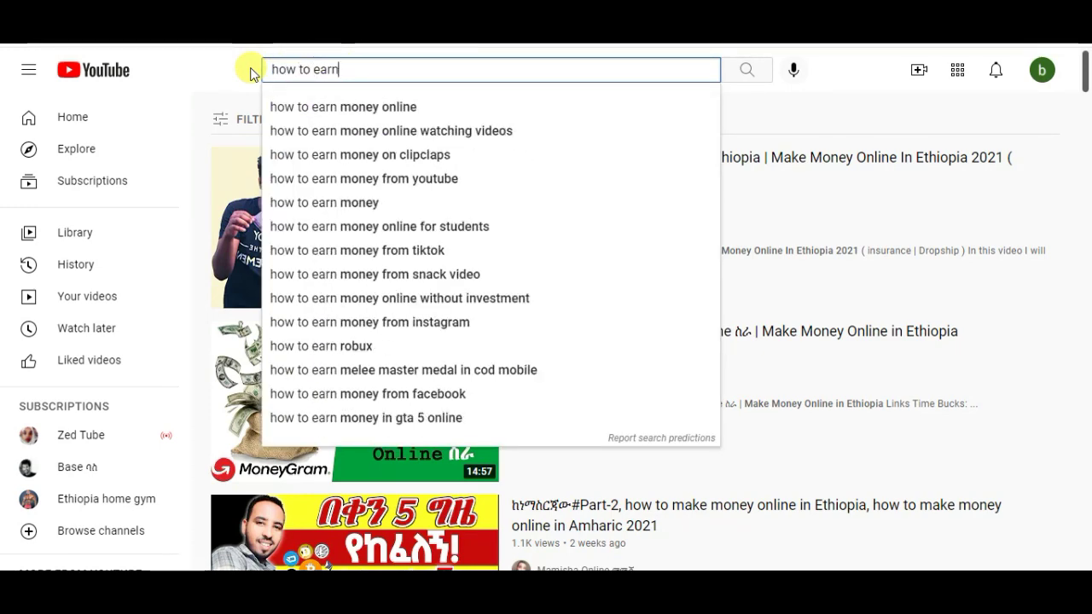
text( money onl)
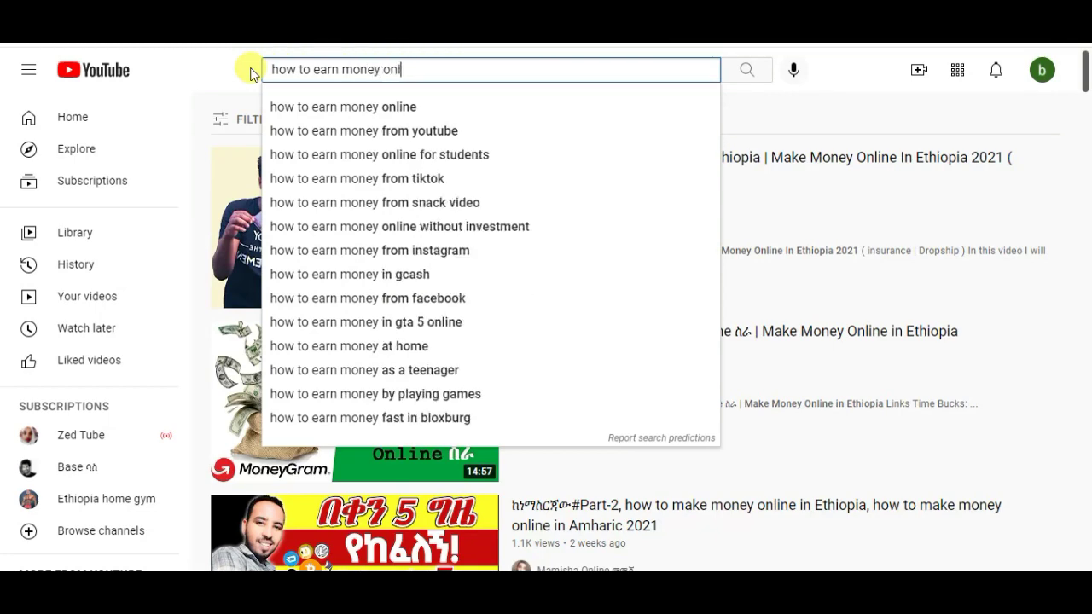
text(ine in)
text(ethiopia)
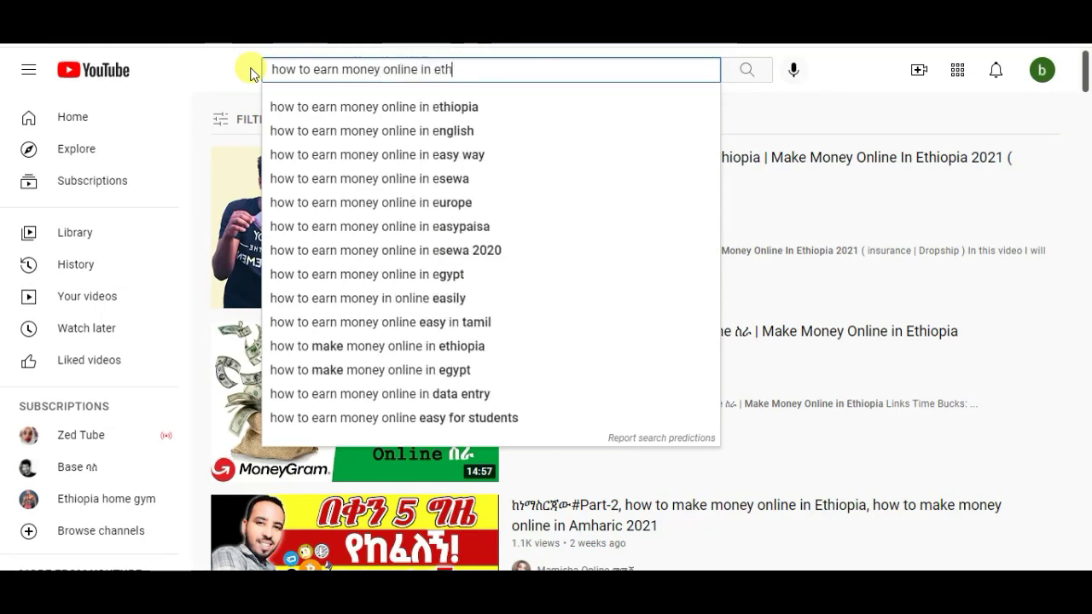
click(349, 114)
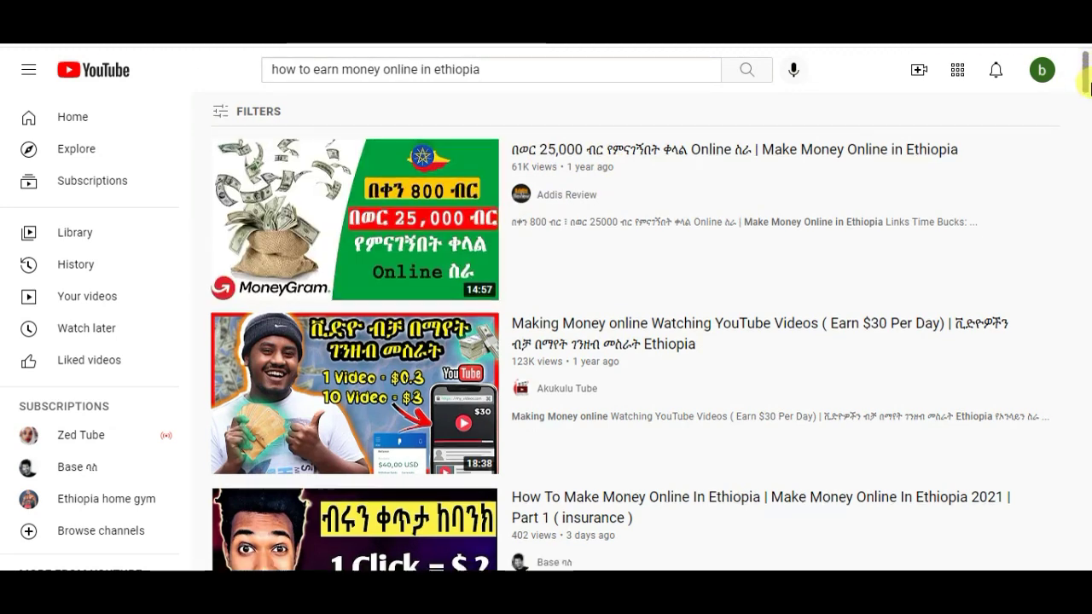
mouse_move(1085, 76)
mouse_down()
mouse_move(1086, 137)
mouse_move(1086, 78)
mouse_up()
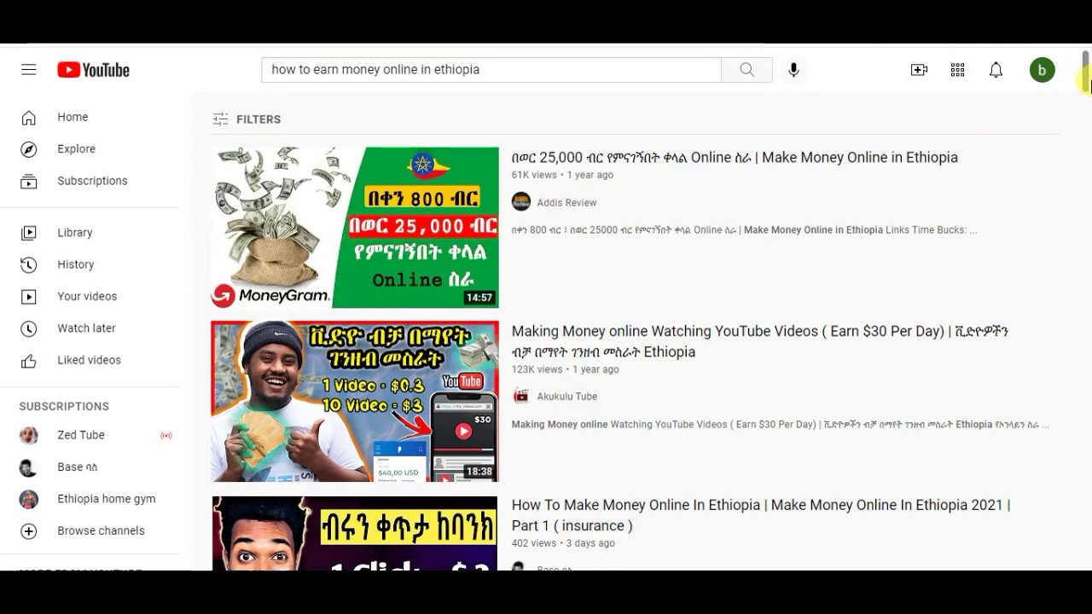
drag(1088, 82, 1089, 115)
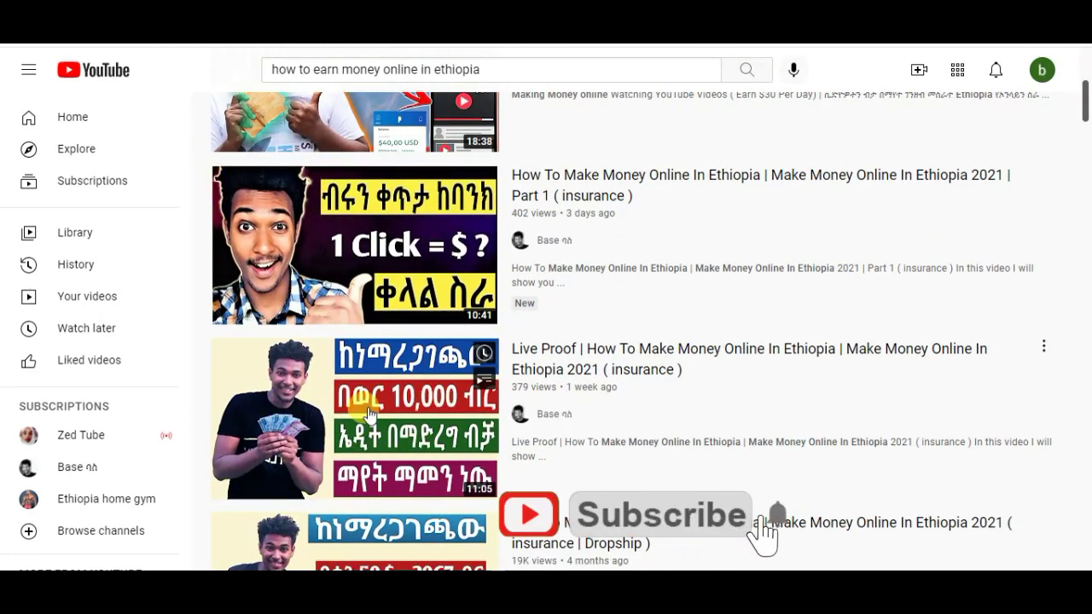
drag(1085, 118, 1085, 156)
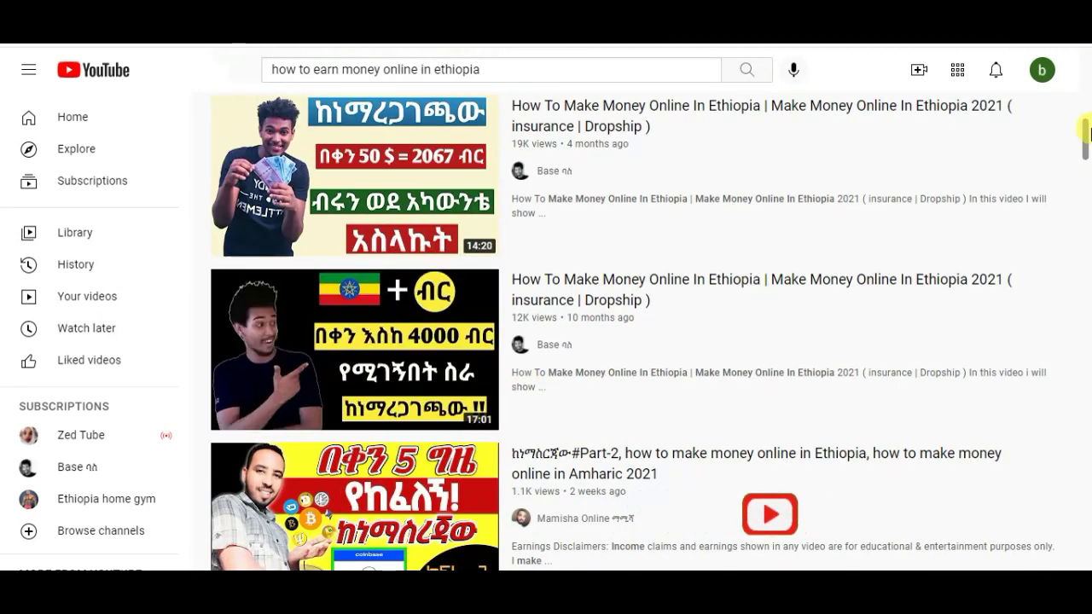
drag(1086, 132, 1085, 51)
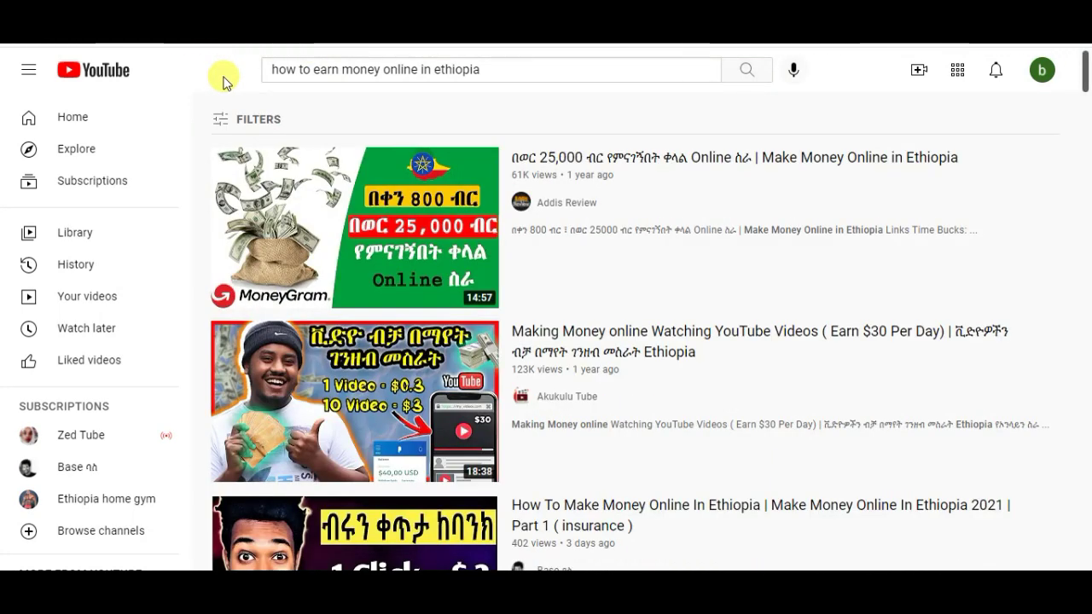